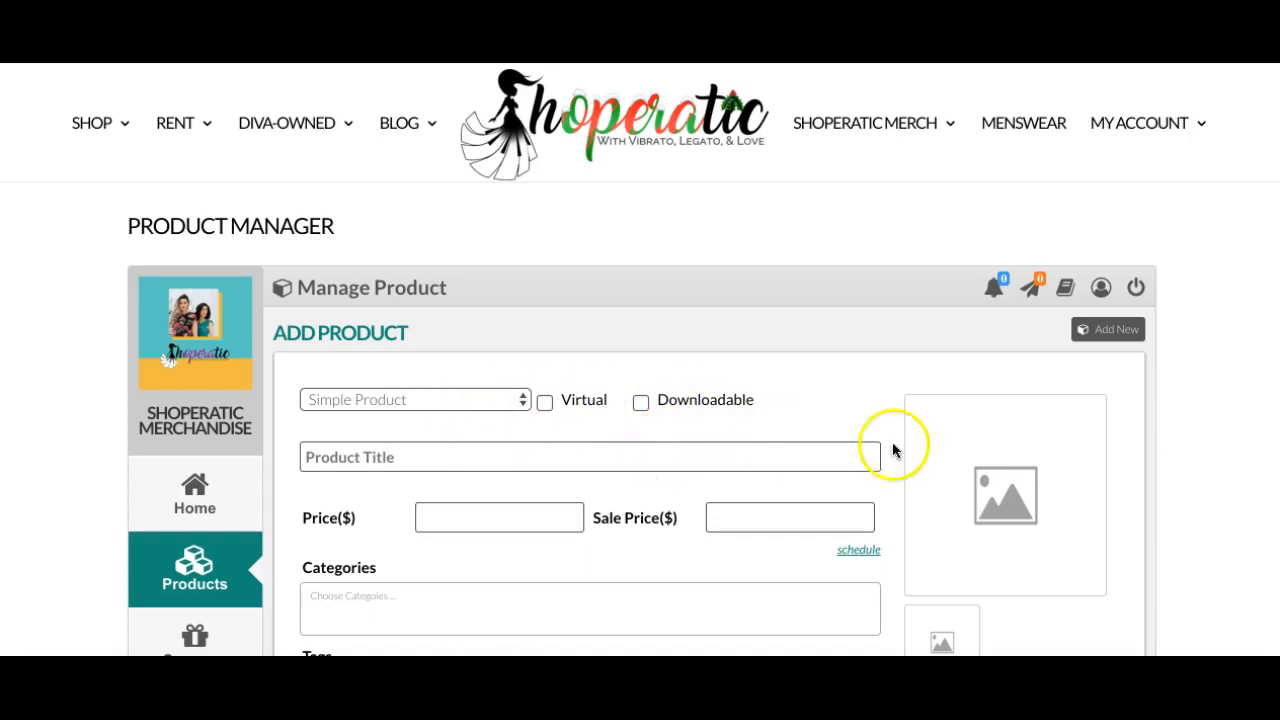
Upload two pink floral dress photos from the Downloads folder as product images.
{"action": "scroll", "coordinate": [1022, 490], "scroll_direction": "down", "scroll_amount": 1}
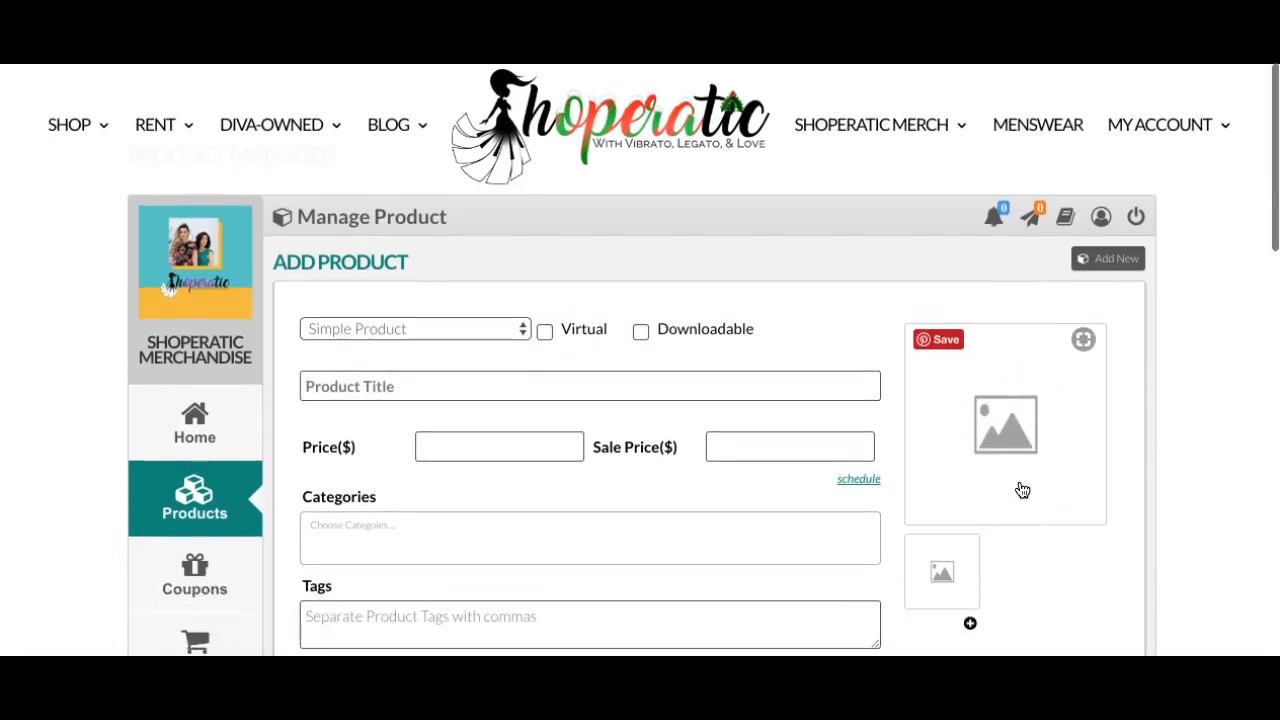
{"action": "left_click", "coordinate": [1024, 431]}
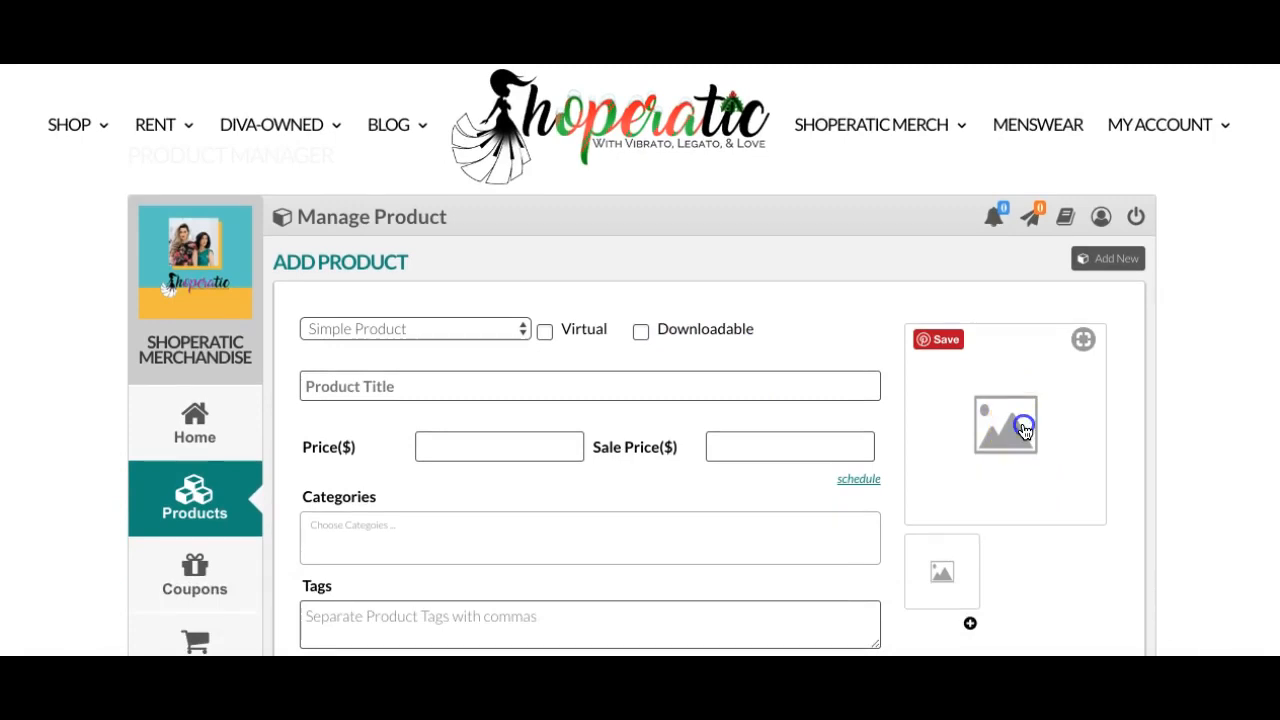
{"action": "left_click", "coordinate": [703, 393]}
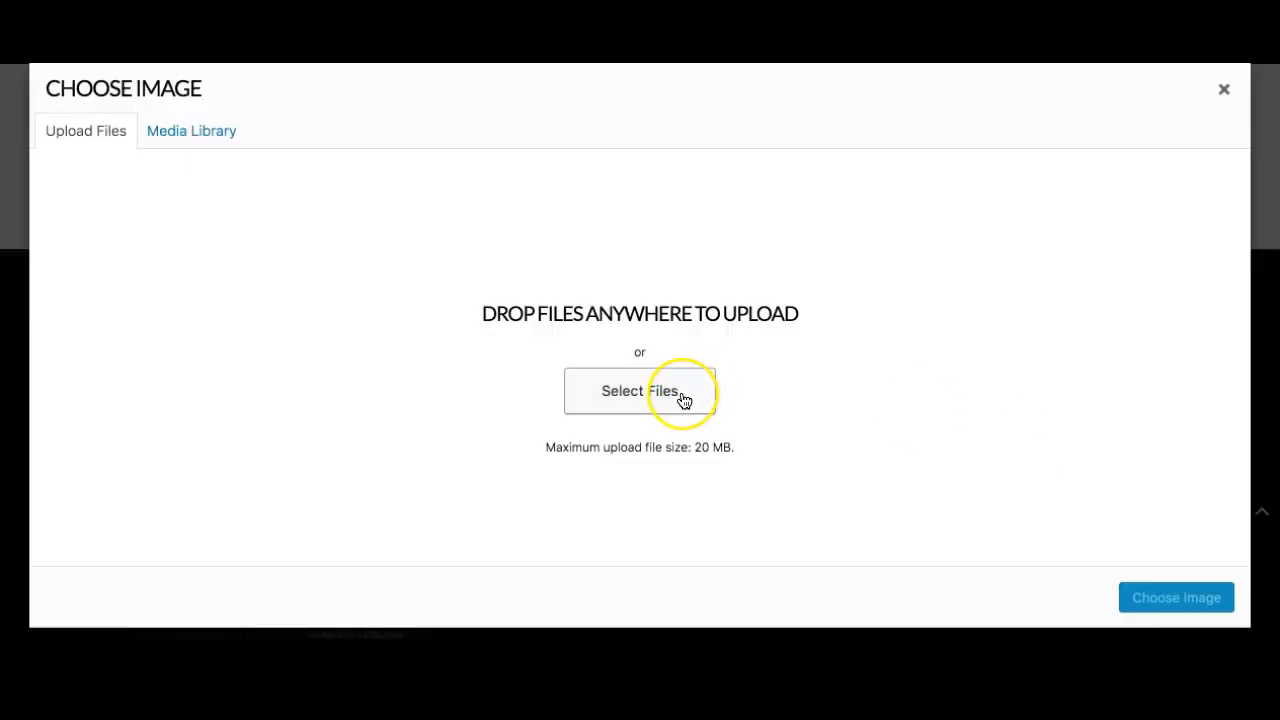
{"action": "left_click", "coordinate": [677, 397]}
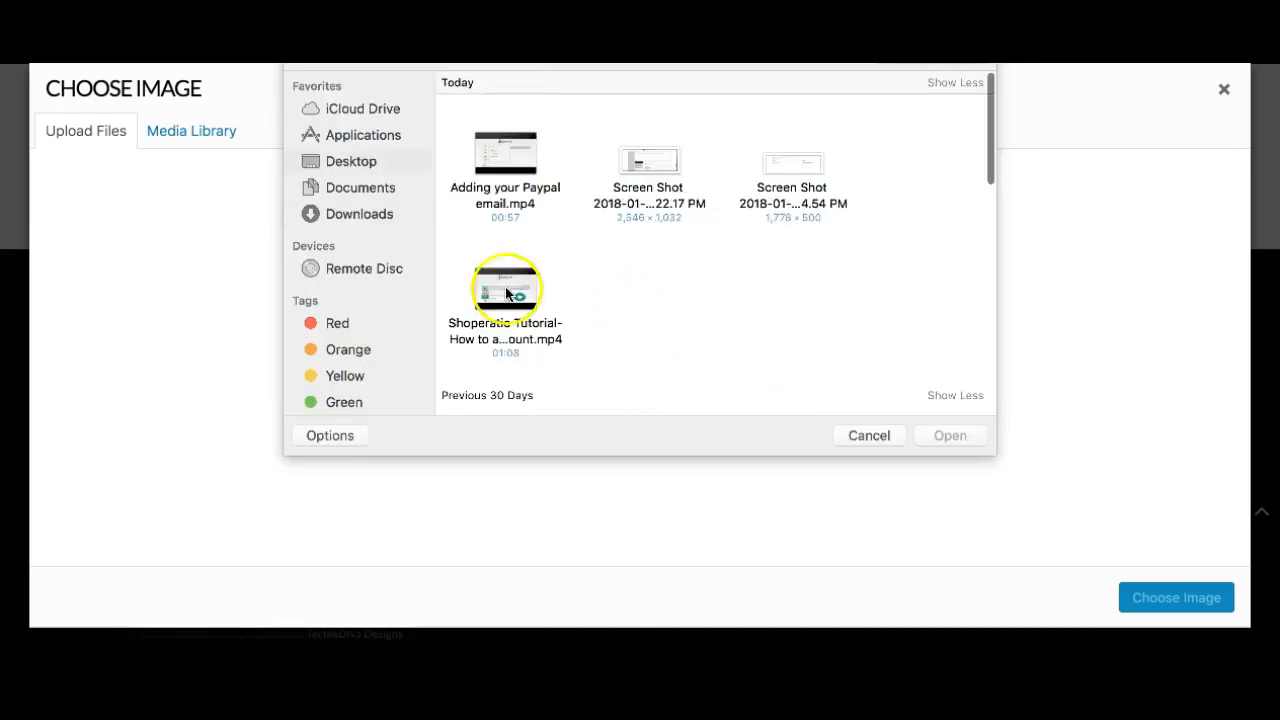
{"action": "left_click", "coordinate": [357, 214]}
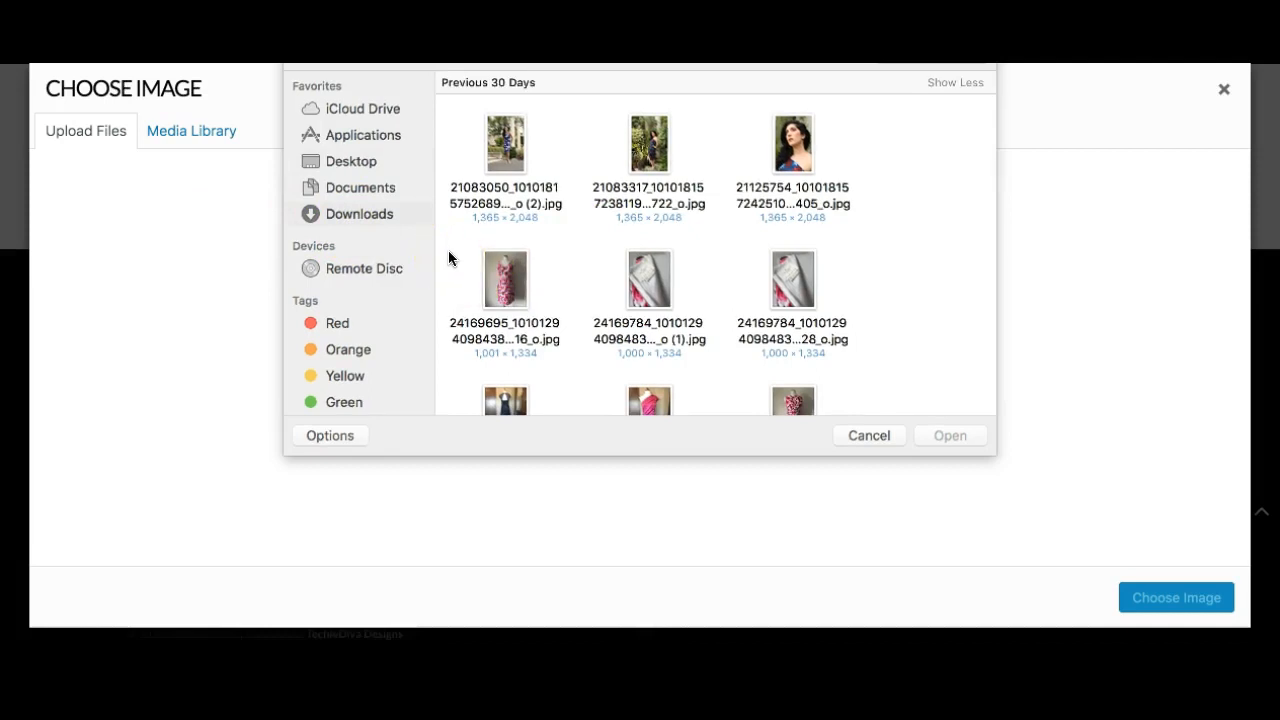
{"action": "left_click_drag", "start_coordinate": [449, 258], "coordinate": [702, 322]}
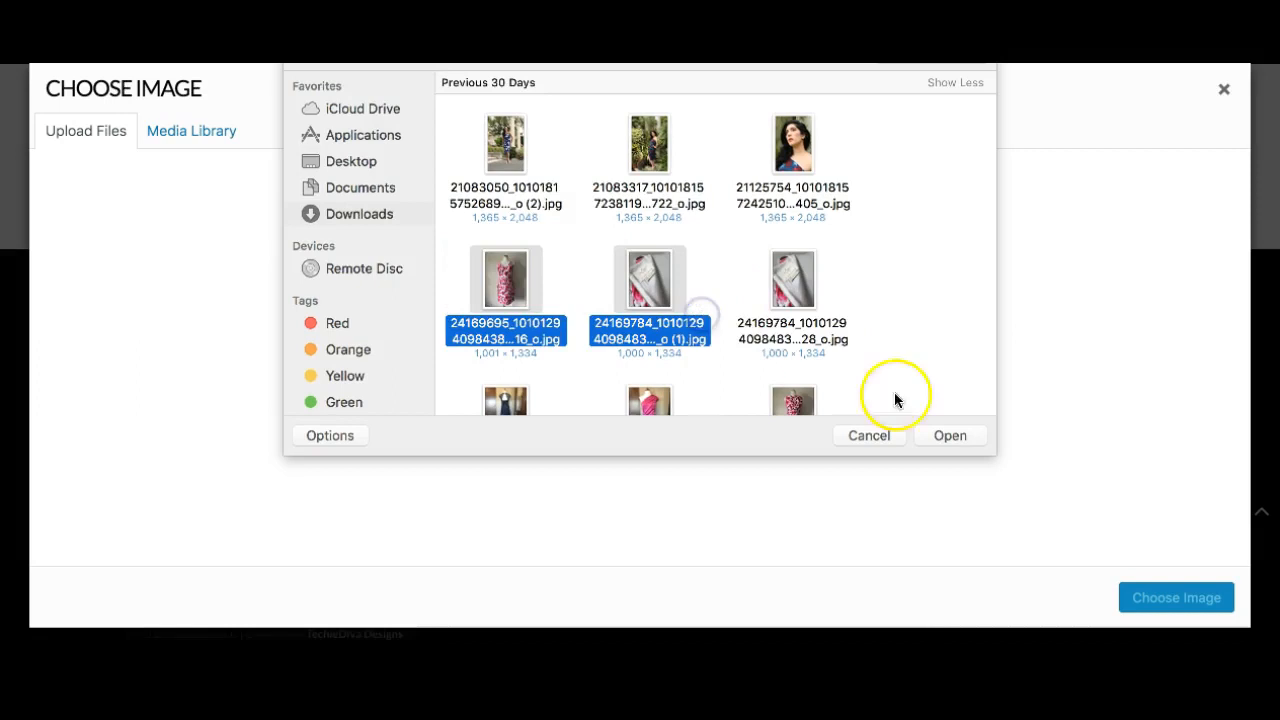
{"action": "left_click", "coordinate": [942, 436]}
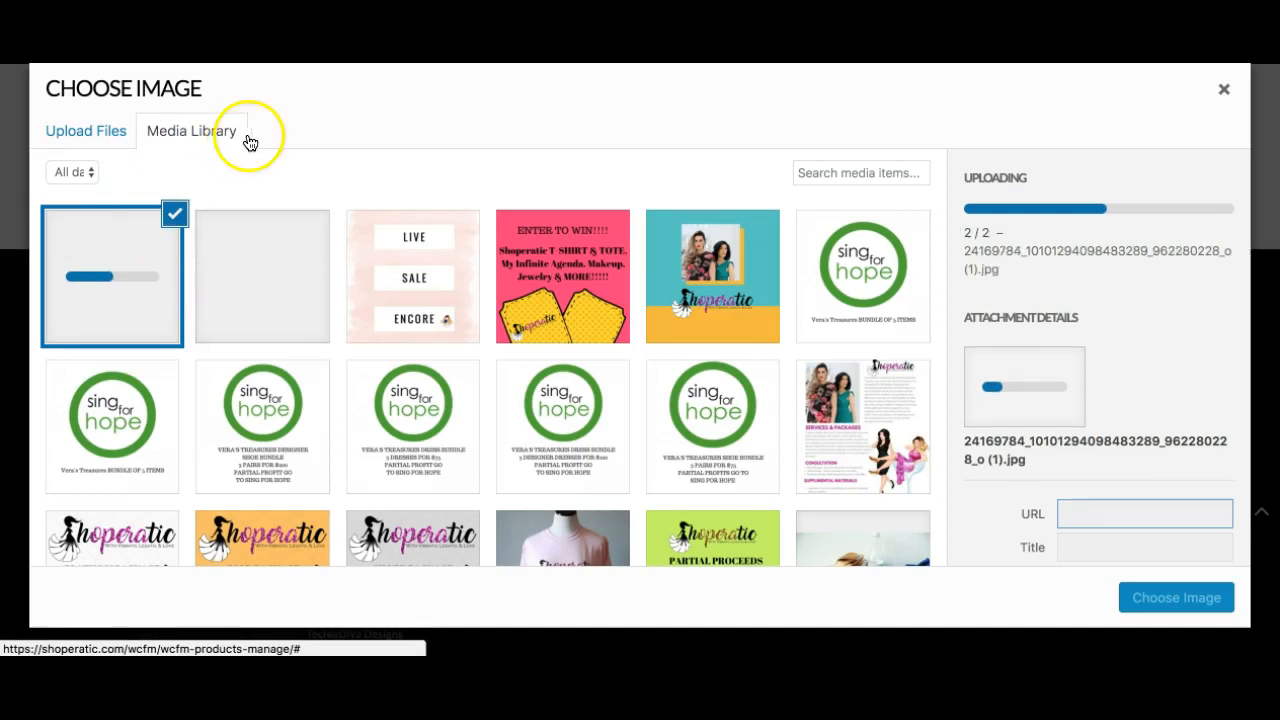
Upload a third dress photo, then set the first pink floral dress photo as the main product image.
{"action": "left_click", "coordinate": [76, 133]}
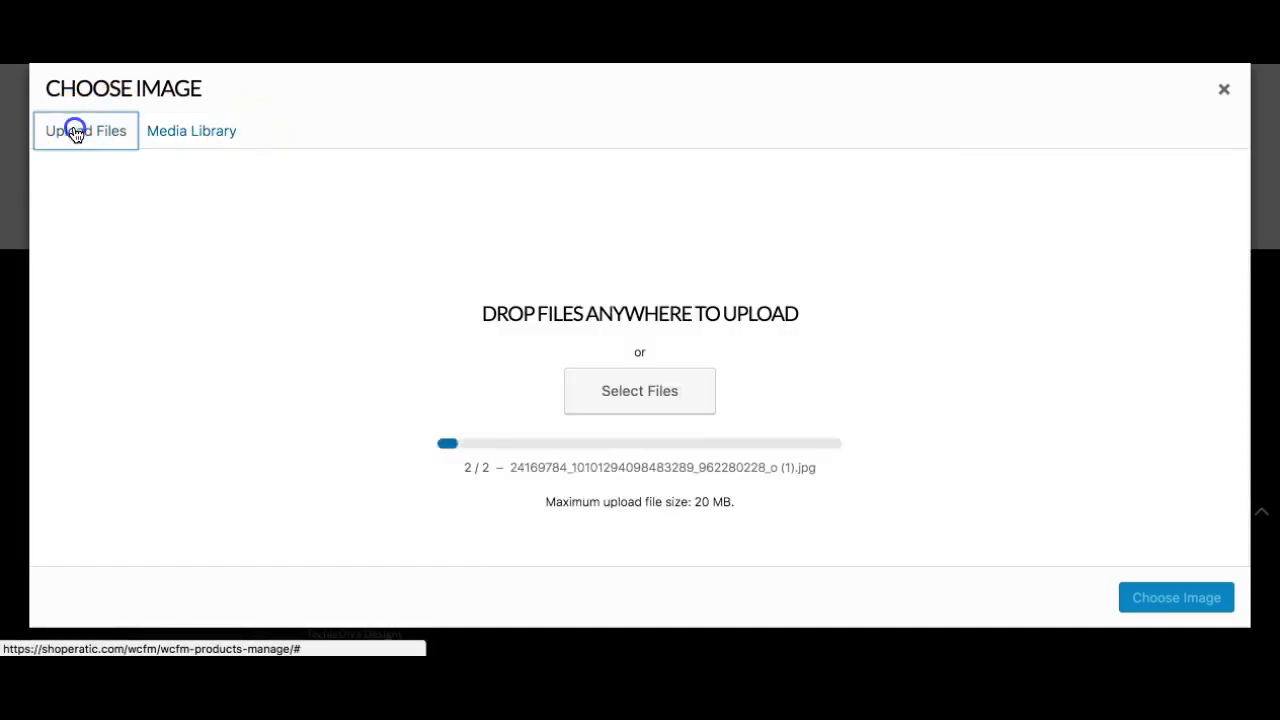
{"action": "left_click", "coordinate": [688, 397]}
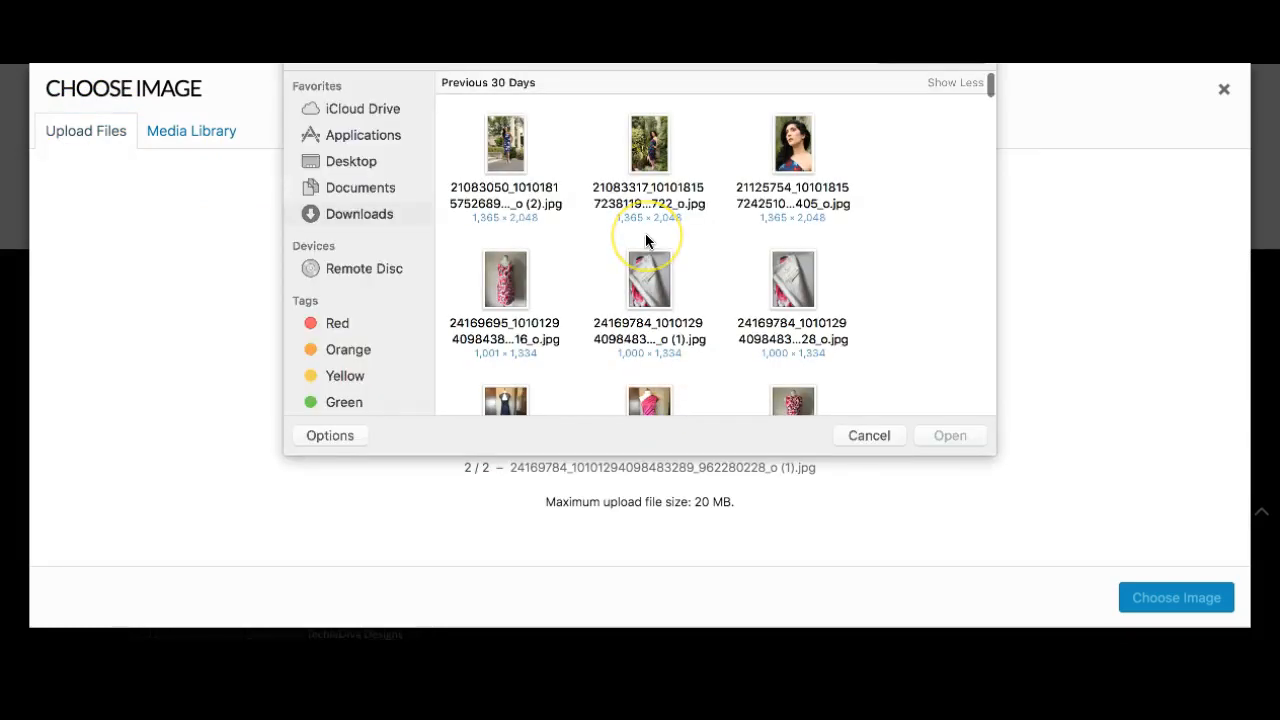
{"action": "scroll", "coordinate": [645, 236], "scroll_direction": "down", "scroll_amount": 3}
{"action": "left_click", "coordinate": [790, 262]}
{"action": "left_click", "coordinate": [958, 437]}
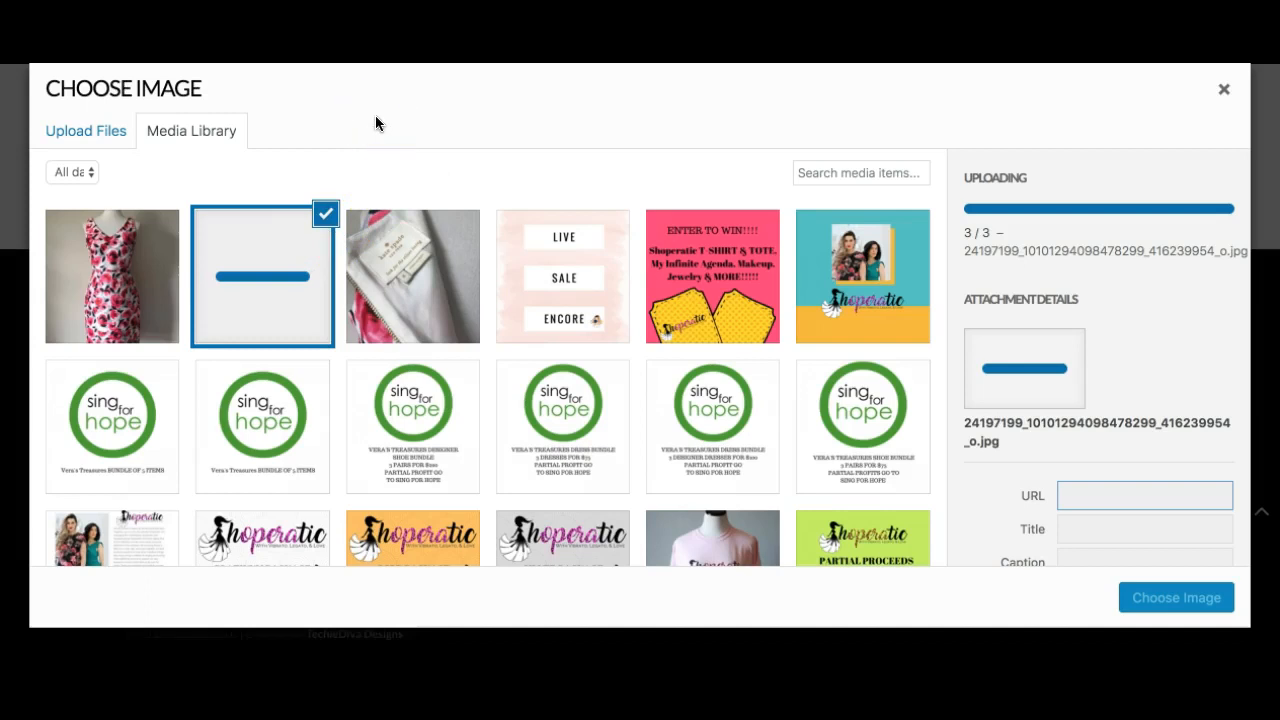
{"action": "left_click", "coordinate": [139, 246]}
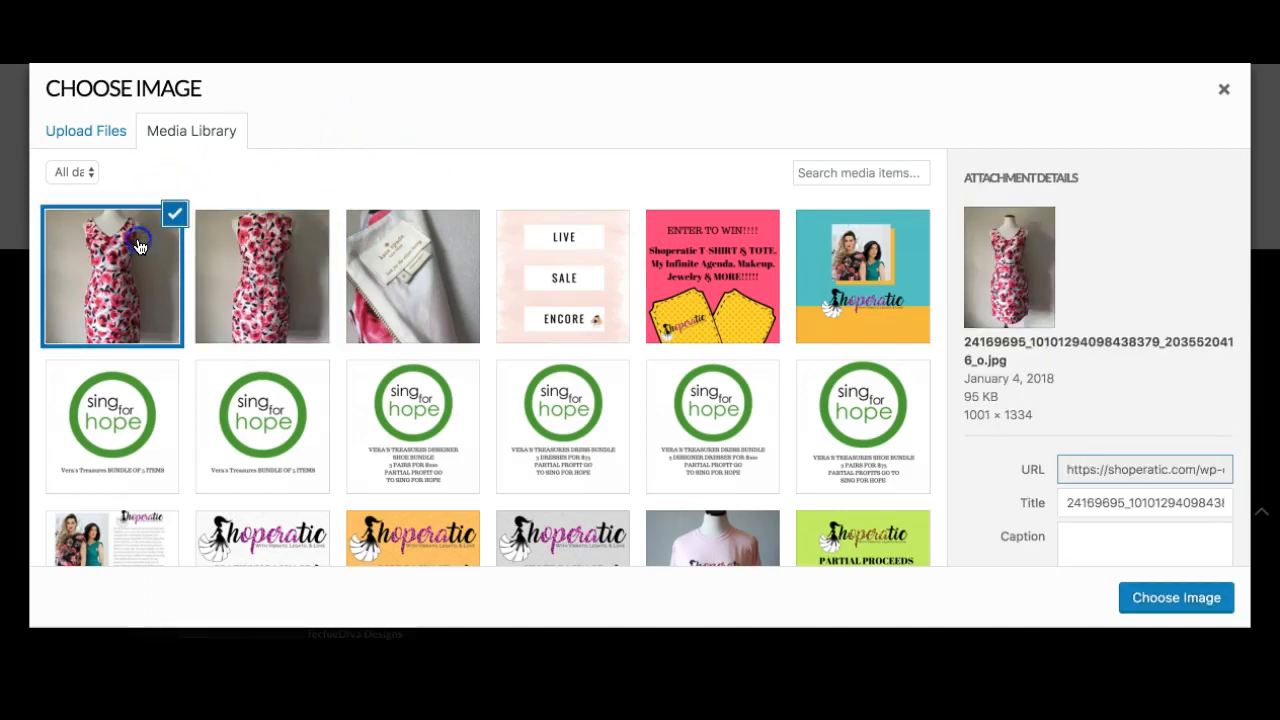
{"action": "left_click", "coordinate": [1135, 603]}
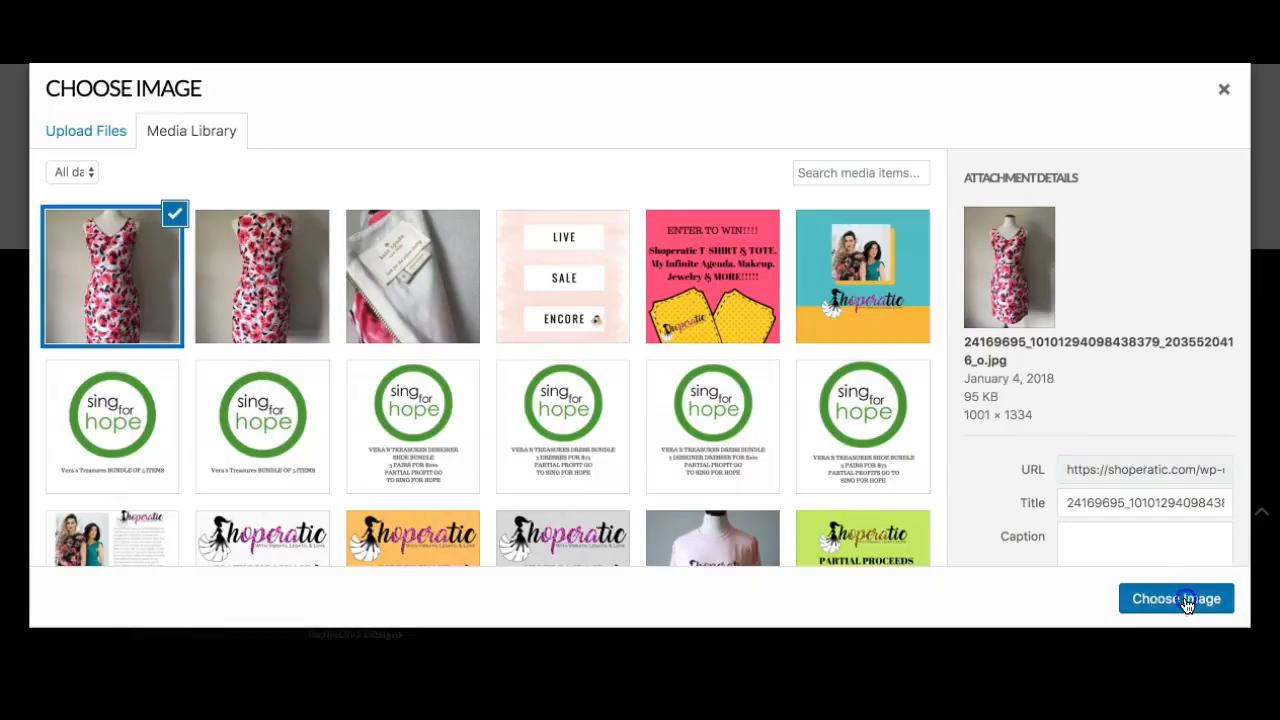
Add the second dress photo and the label close-up photo to the product gallery.
{"action": "scroll", "coordinate": [850, 353], "scroll_direction": "down", "scroll_amount": 3}
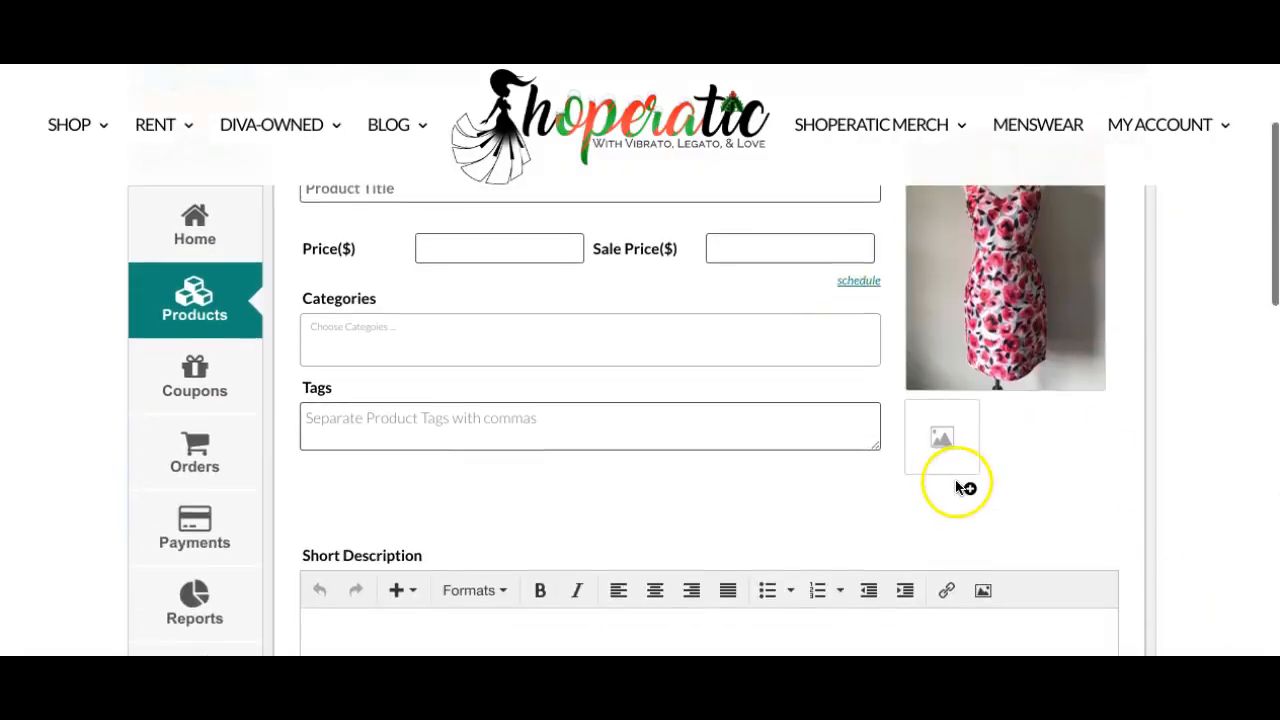
{"action": "left_click", "coordinate": [946, 450]}
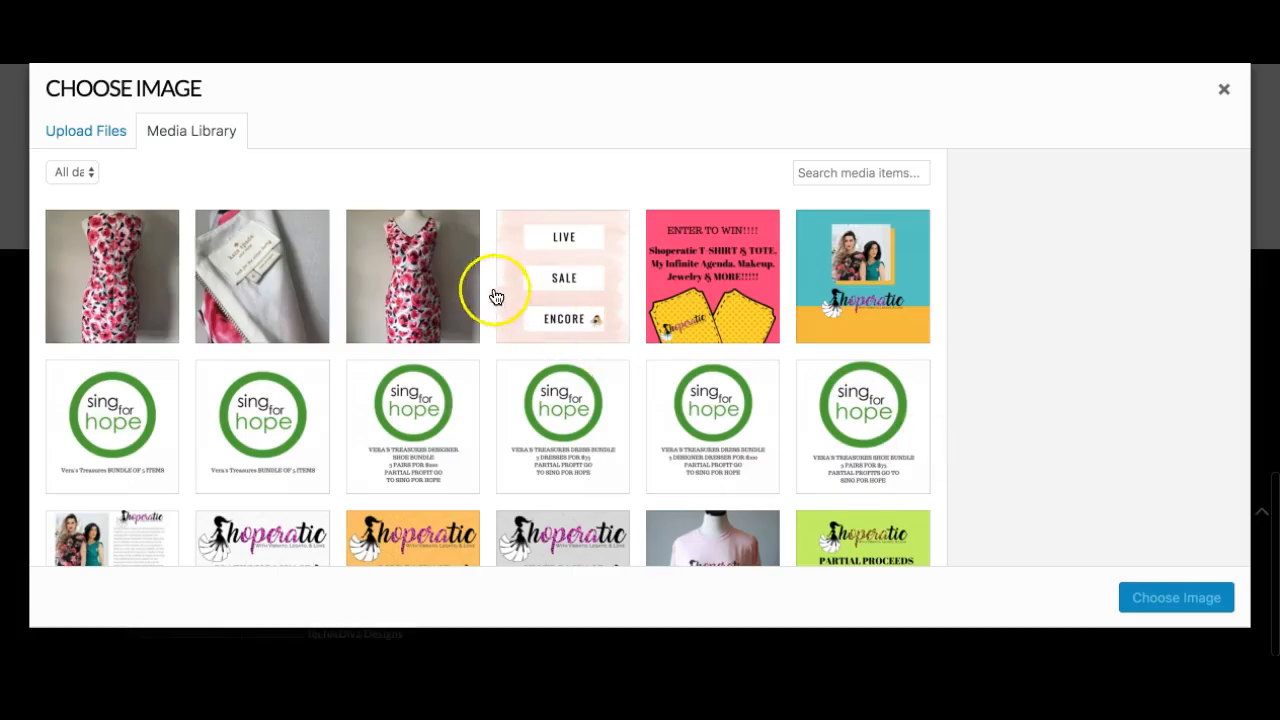
{"action": "left_click", "coordinate": [148, 264]}
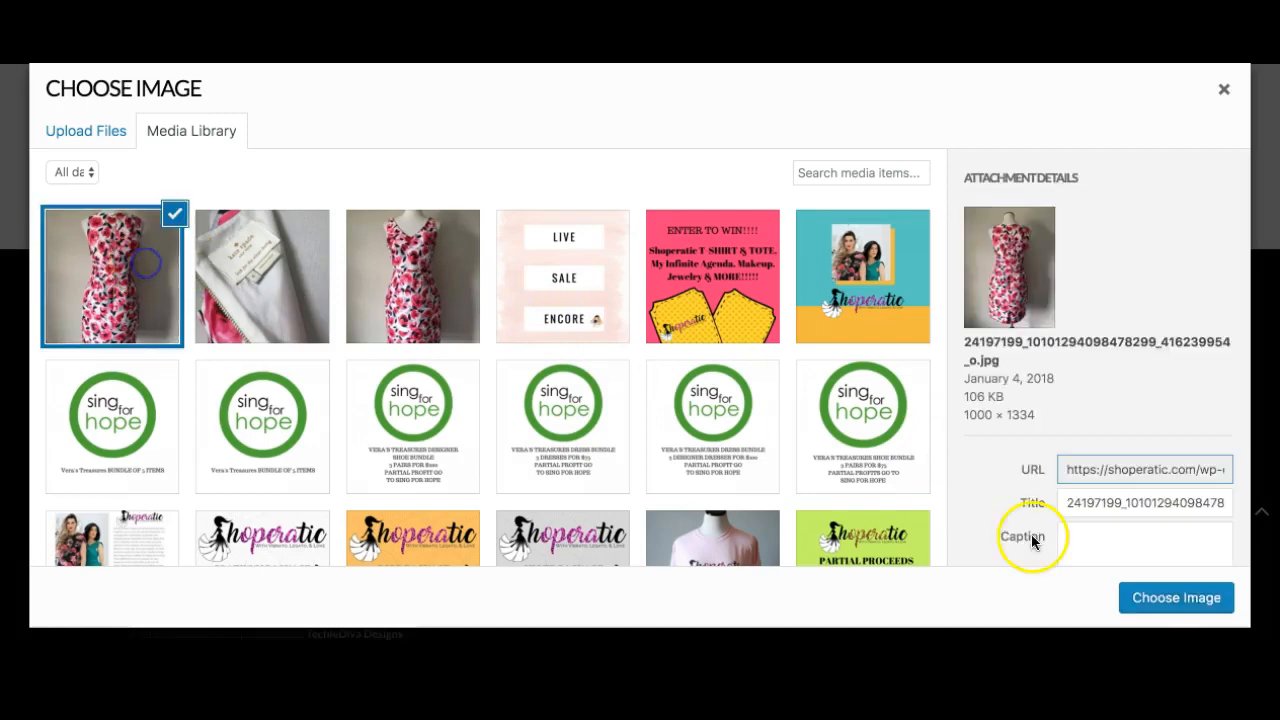
{"action": "left_click", "coordinate": [1120, 600]}
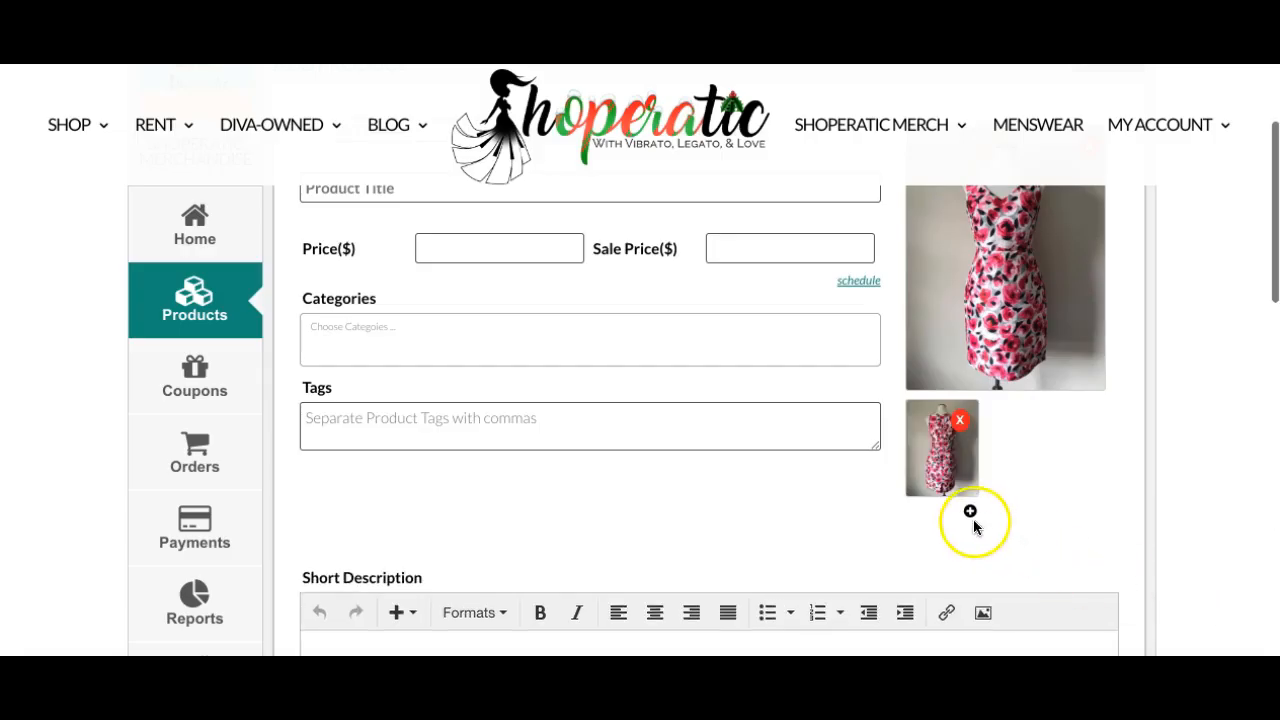
{"action": "left_click", "coordinate": [970, 514]}
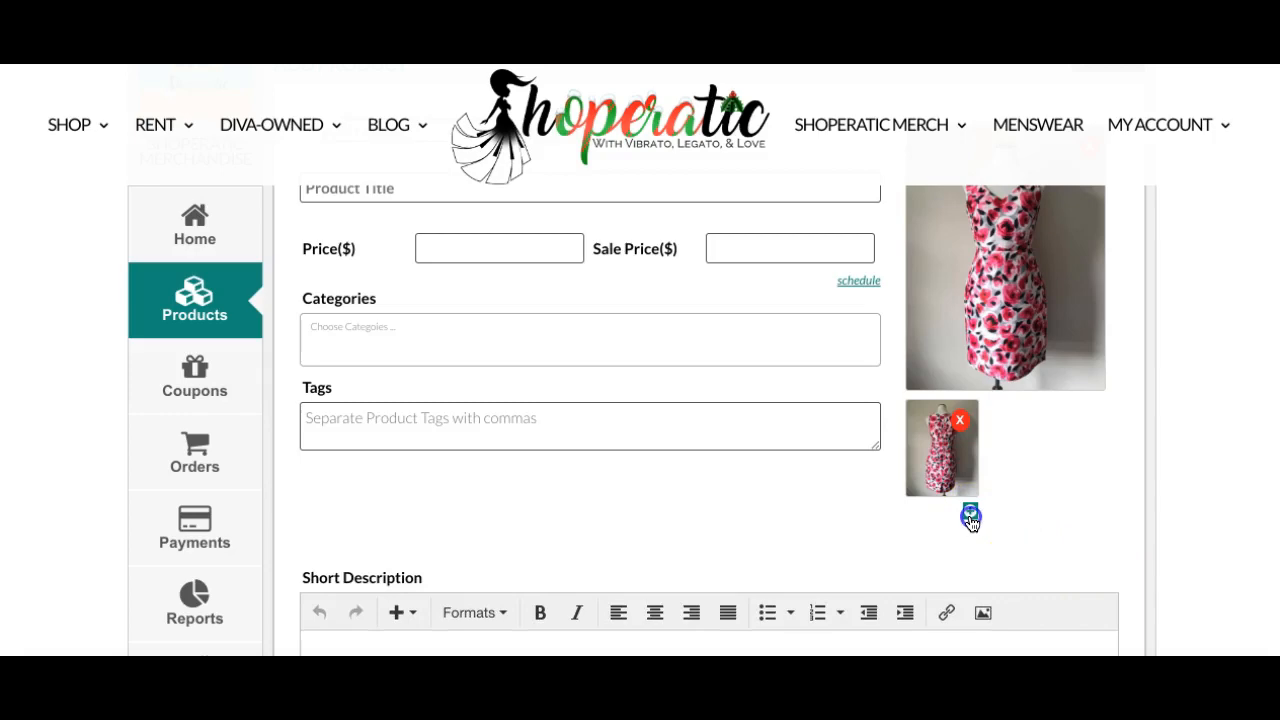
{"action": "left_click", "coordinate": [1059, 467]}
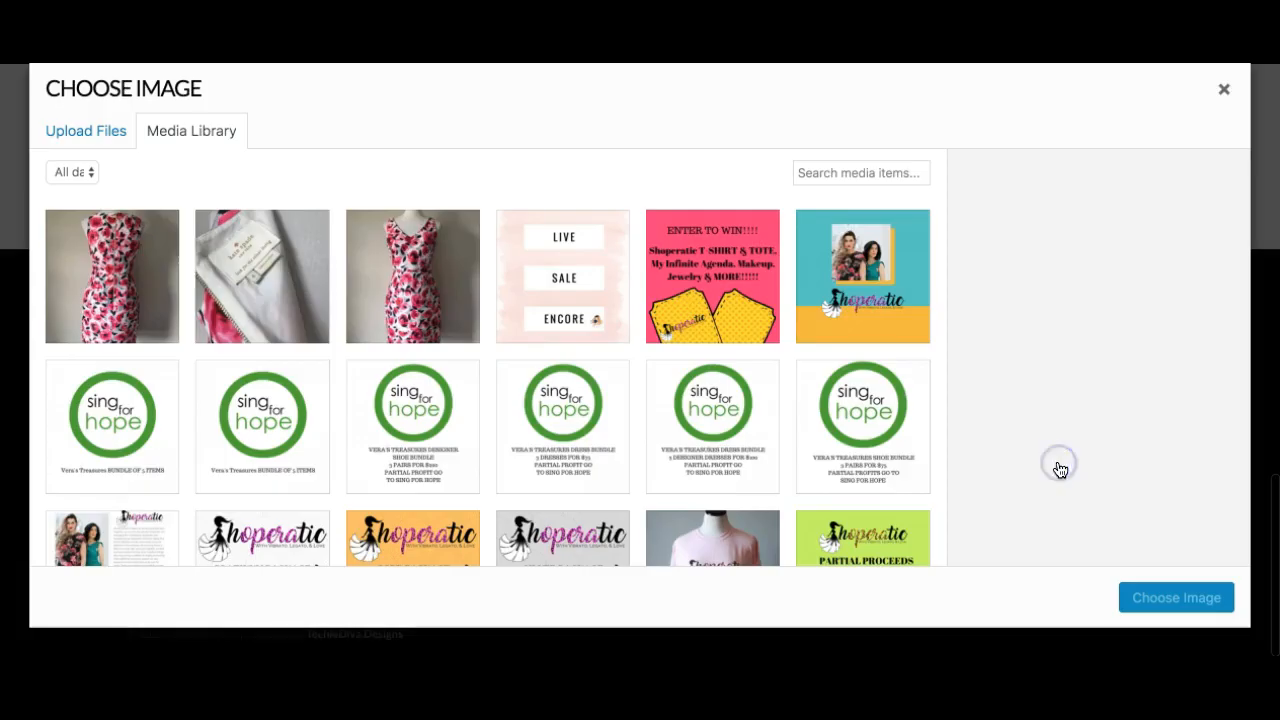
{"action": "left_click", "coordinate": [245, 285]}
{"action": "left_click", "coordinate": [1200, 600]}
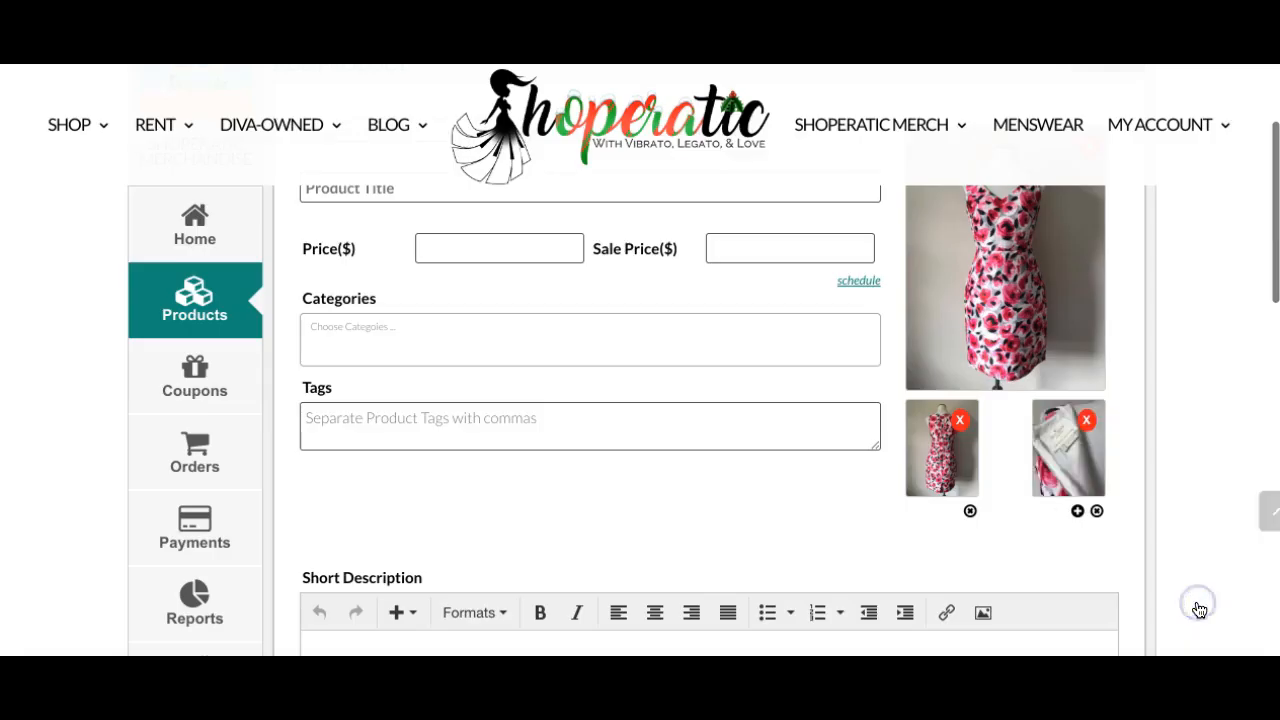
Enter the product title Kate Spade Pink Floral Sheath Dress NWOT Size 4.
{"action": "scroll", "coordinate": [683, 293], "scroll_direction": "up", "scroll_amount": 2}
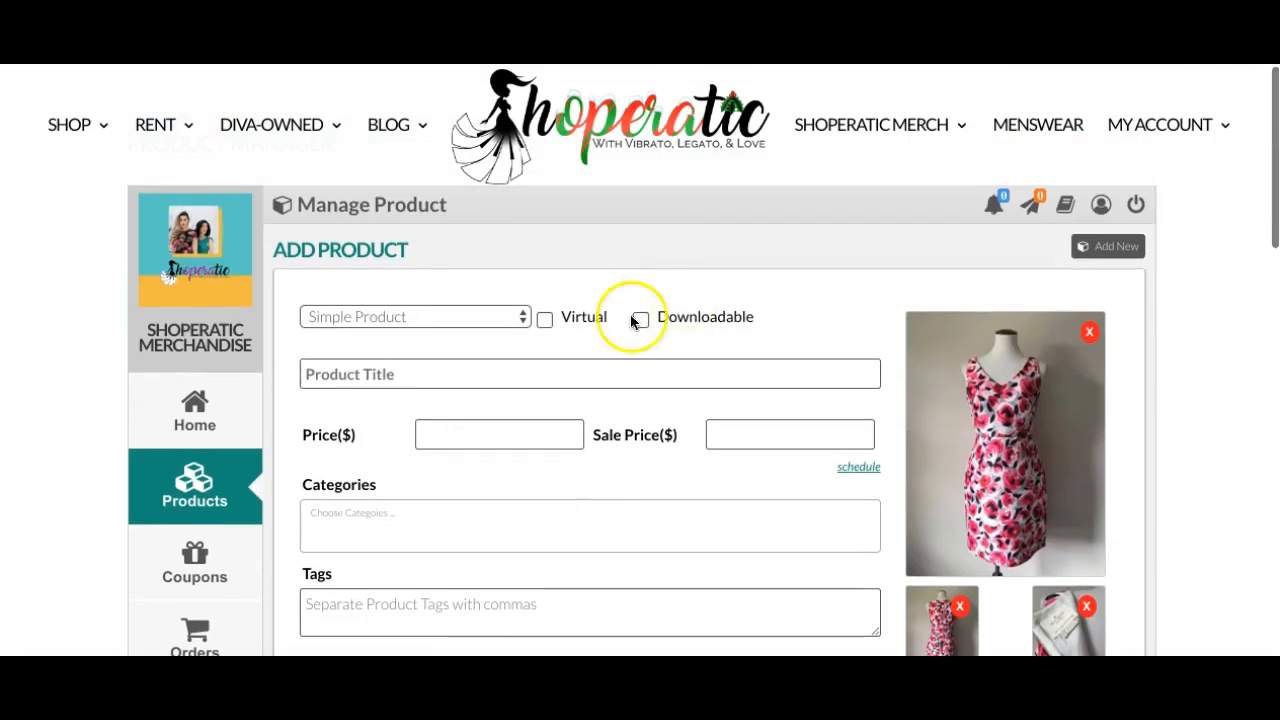
{"action": "left_click", "coordinate": [563, 374]}
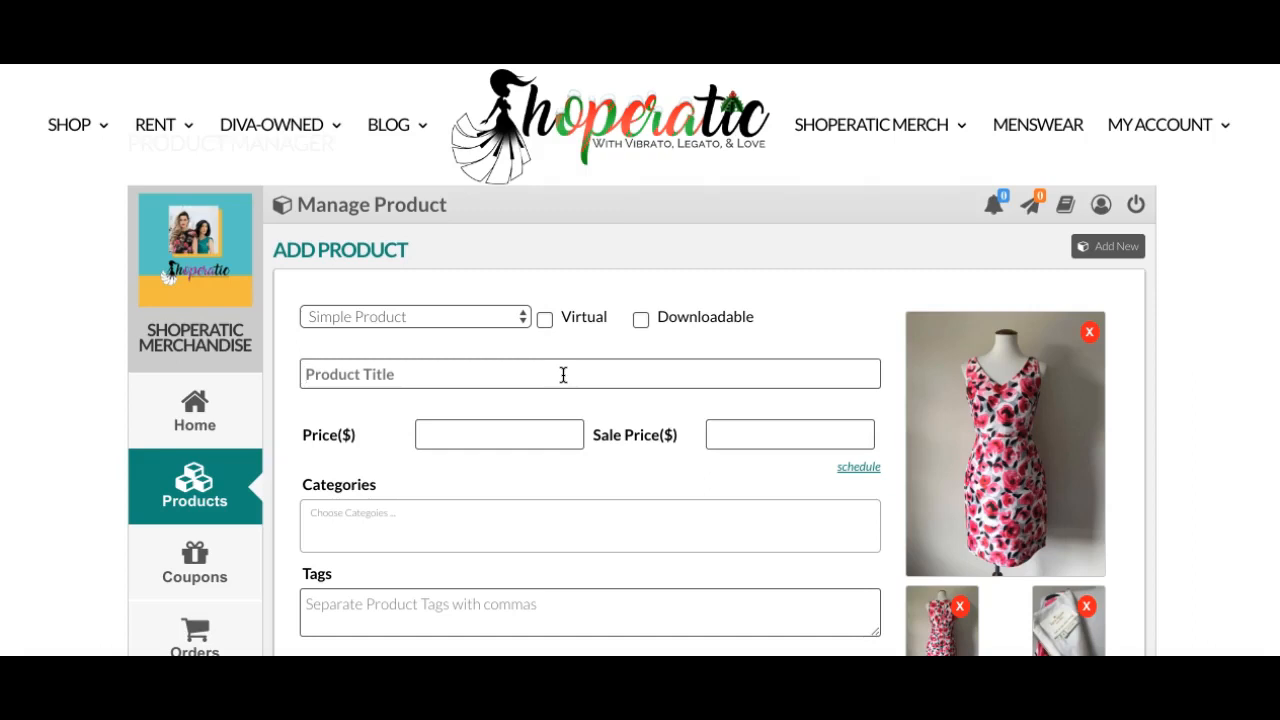
{"action": "type", "text": "Kate Spade Pink Floral"}
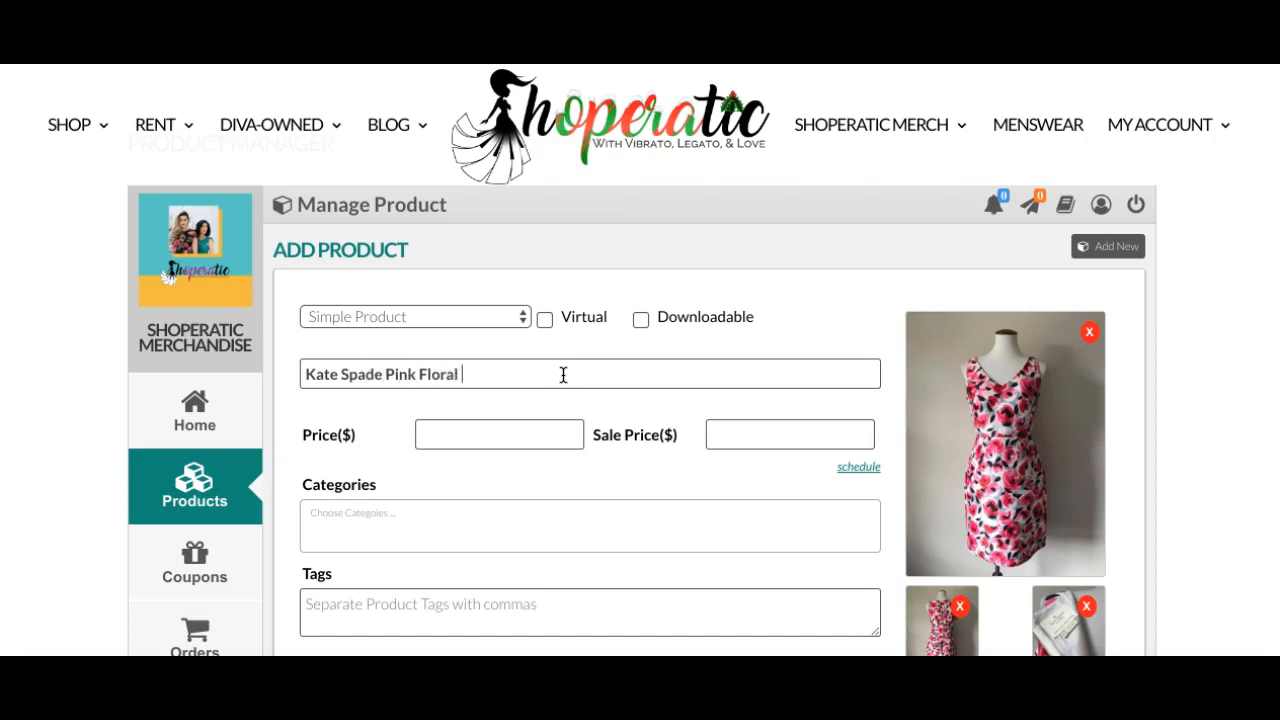
{"action": "type", "text": " Sheath Dress NWOT Size"}
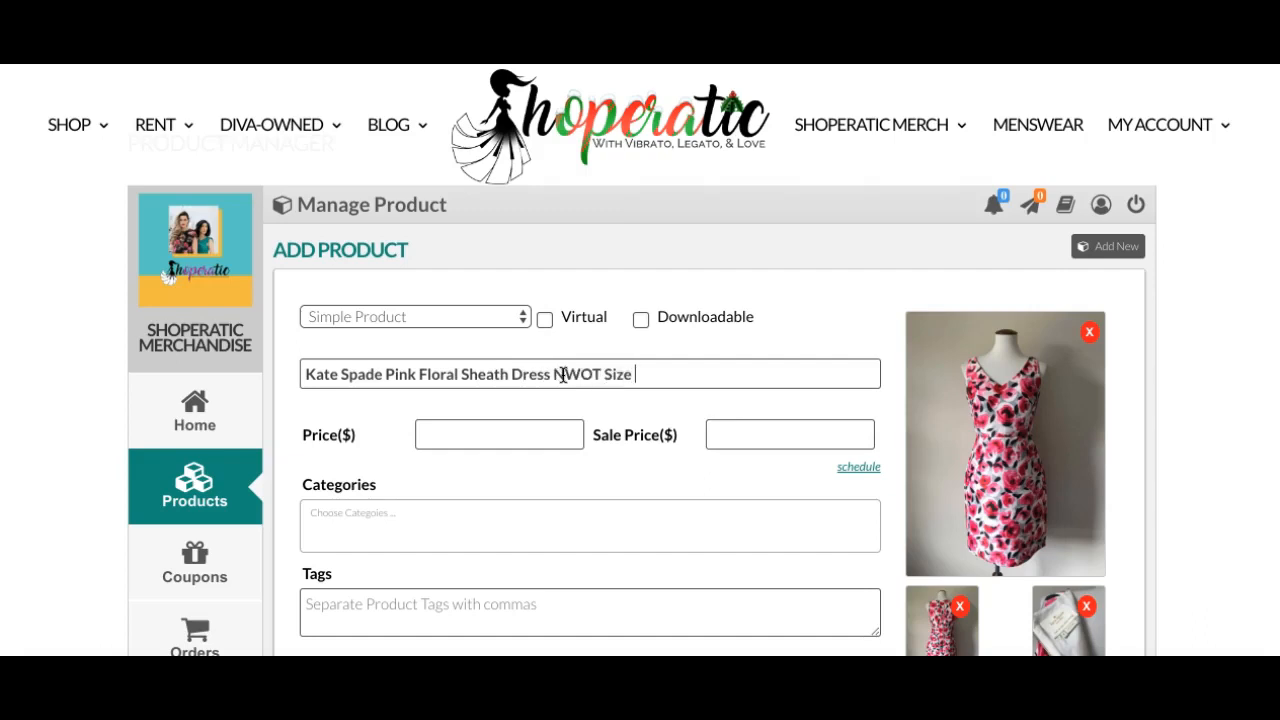
{"action": "type", "text": " 4"}
Set the price to 70 and the sale price to 55, then open the sale schedule.
{"action": "left_click", "coordinate": [534, 430]}
{"action": "left_click", "coordinate": [537, 430]}
{"action": "left_click", "coordinate": [772, 437]}
{"action": "left_click", "coordinate": [868, 470]}
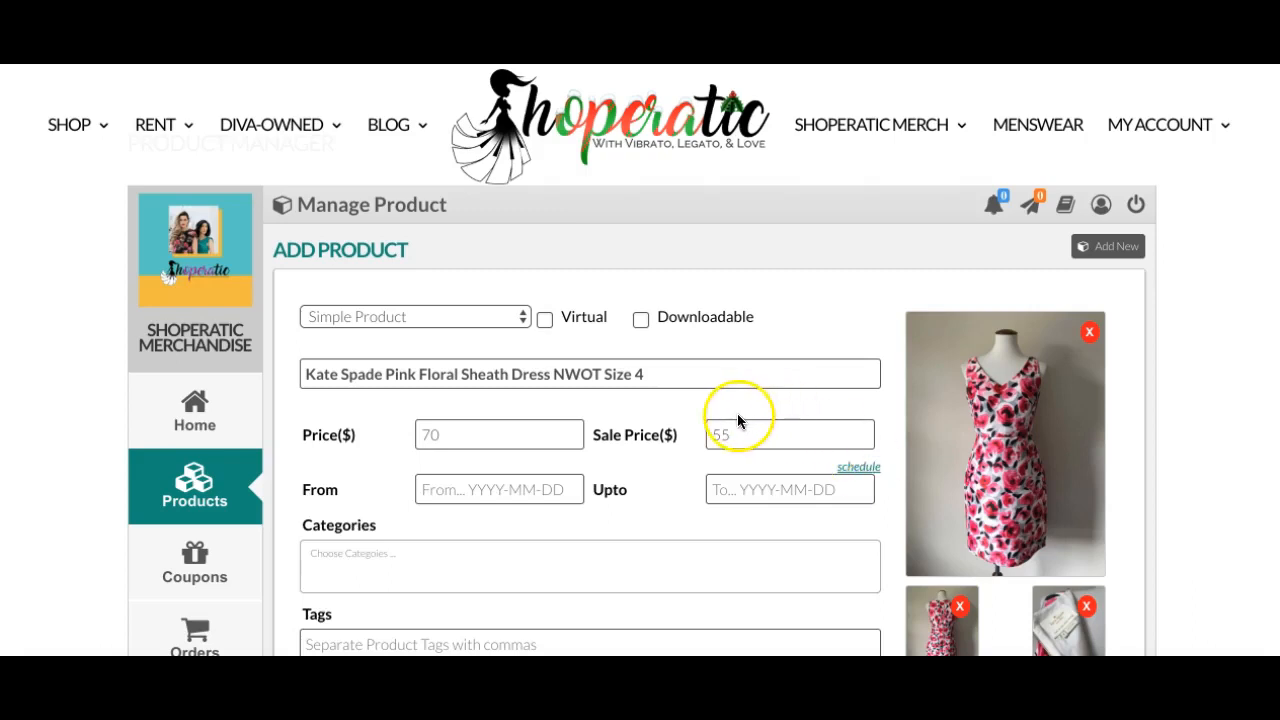
Schedule the sale from 2018-01-04 up to 2018-01-07.
{"action": "left_click", "coordinate": [545, 478]}
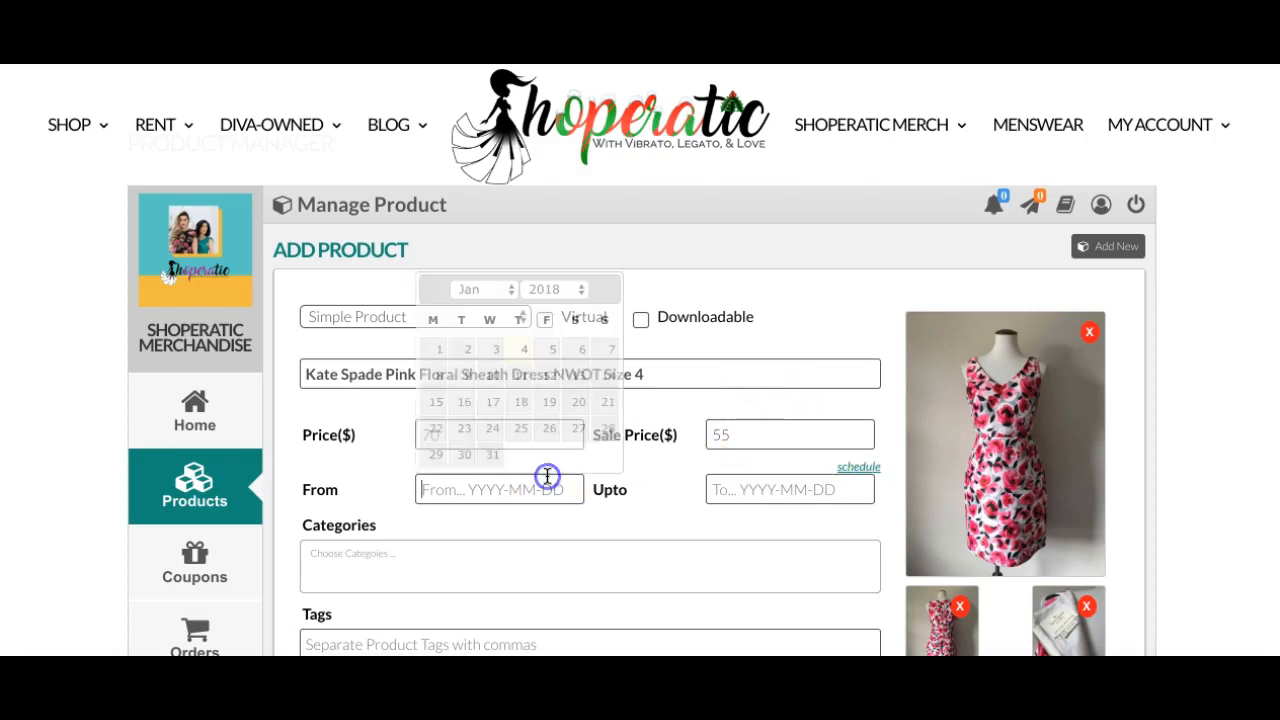
{"action": "left_click", "coordinate": [522, 350]}
{"action": "left_click", "coordinate": [807, 496]}
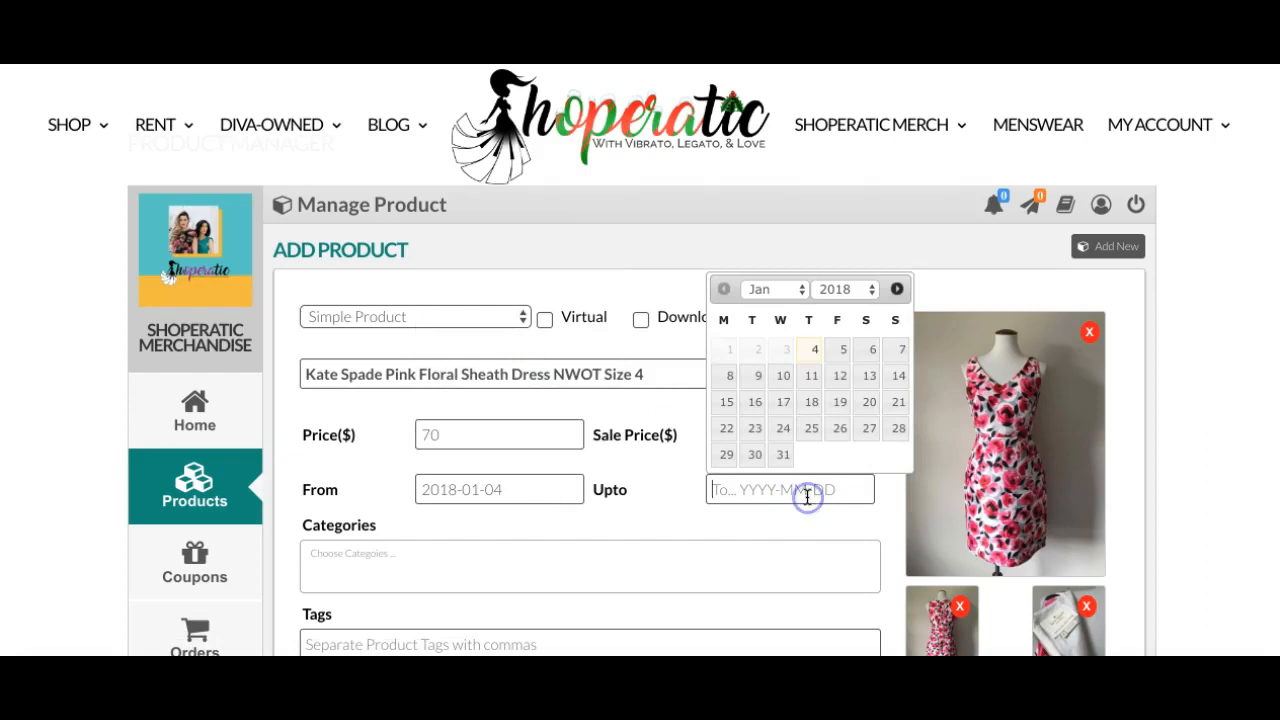
{"action": "left_click", "coordinate": [895, 363]}
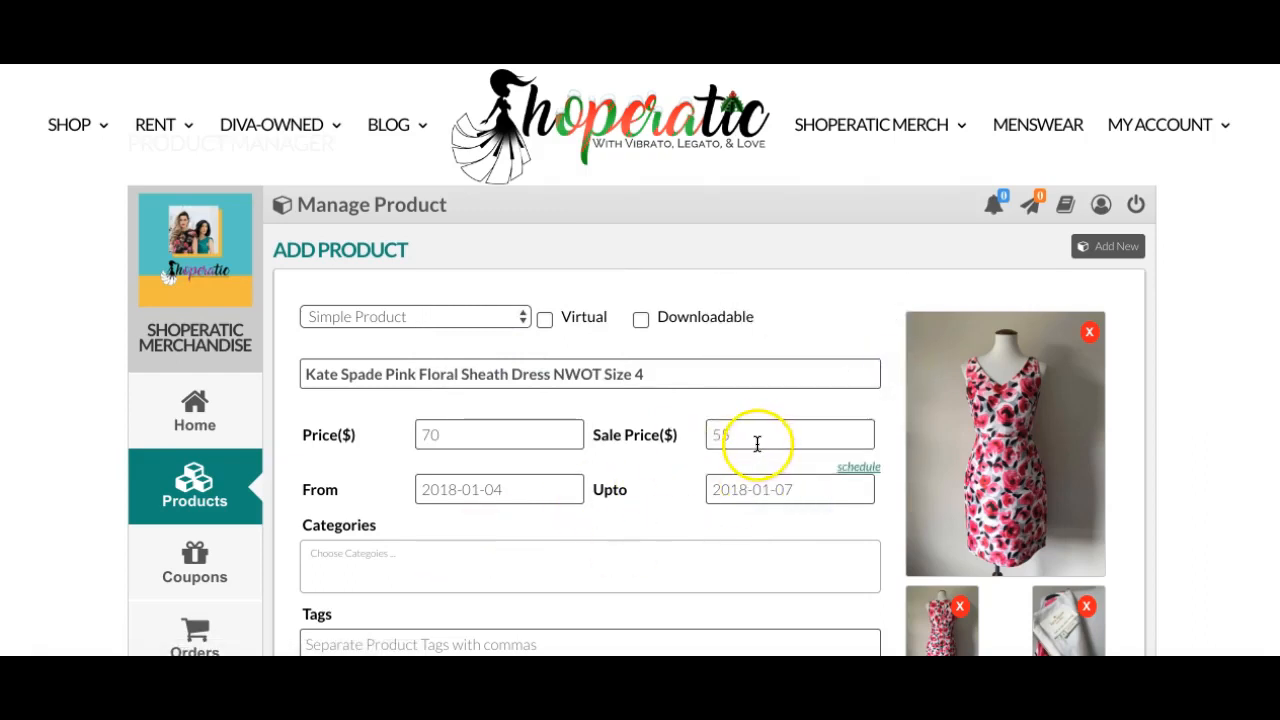
Assign the categories Dresses, Audition Dresses and Cocktail Dresses to the product.
{"action": "scroll", "coordinate": [432, 510], "scroll_direction": "down", "scroll_amount": 1}
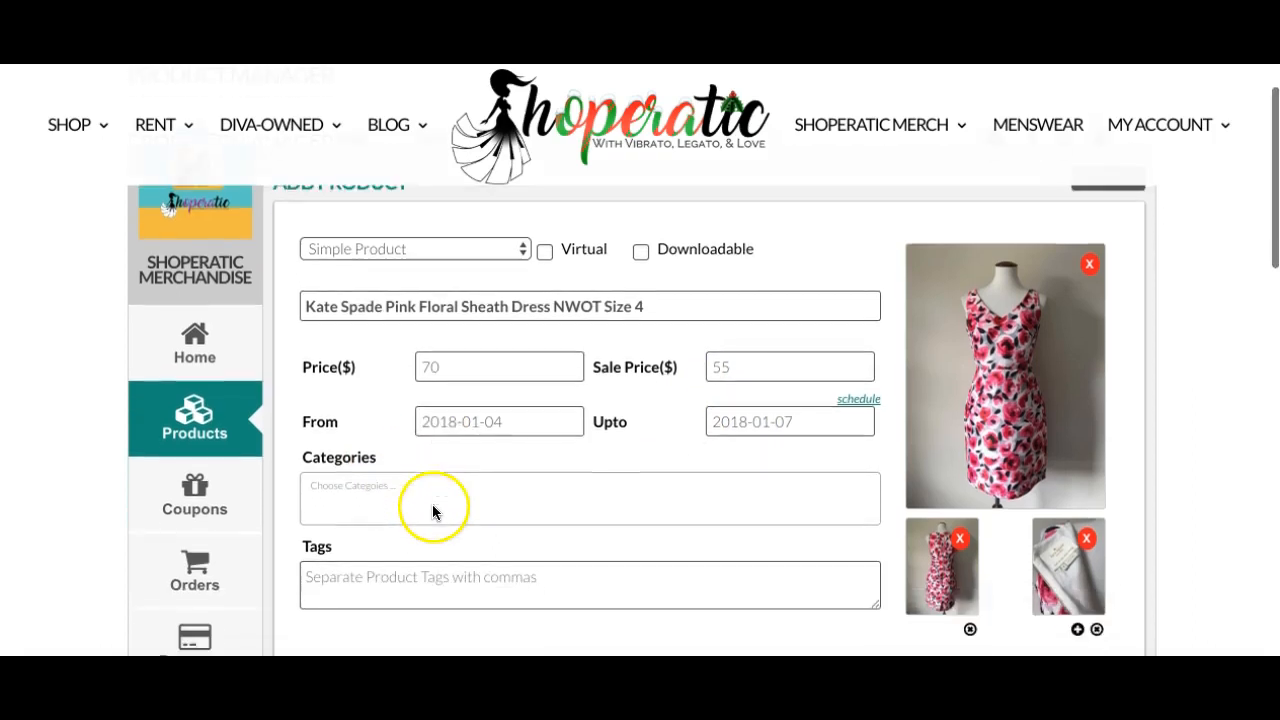
{"action": "left_click", "coordinate": [419, 488]}
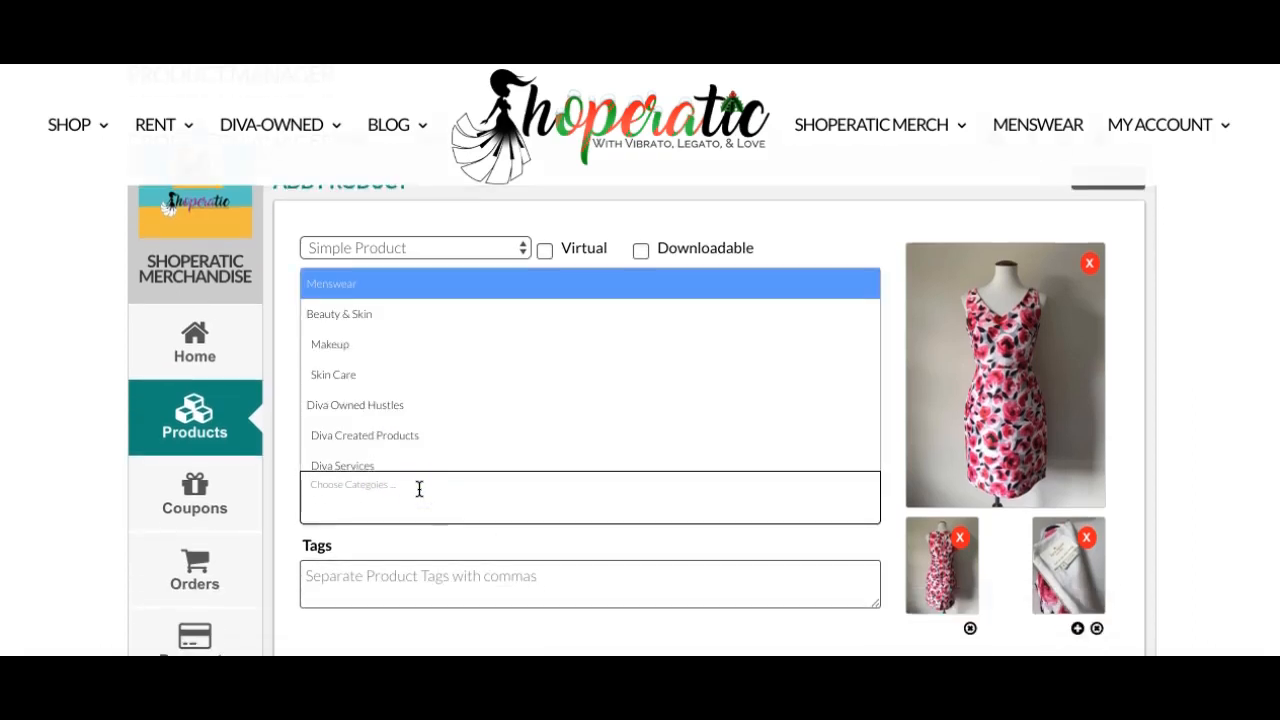
{"action": "type", "text": "dre"}
{"action": "left_click", "coordinate": [444, 370]}
{"action": "left_click", "coordinate": [445, 296]}
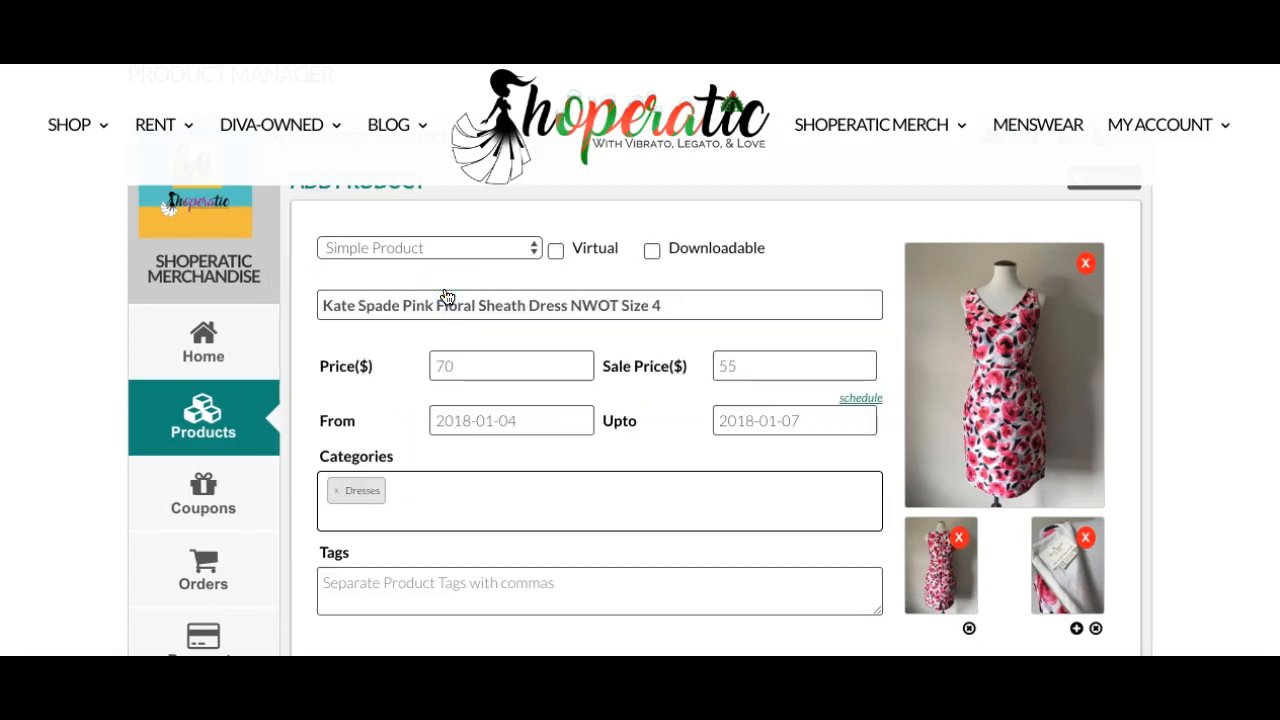
{"action": "type", "text": "au"}
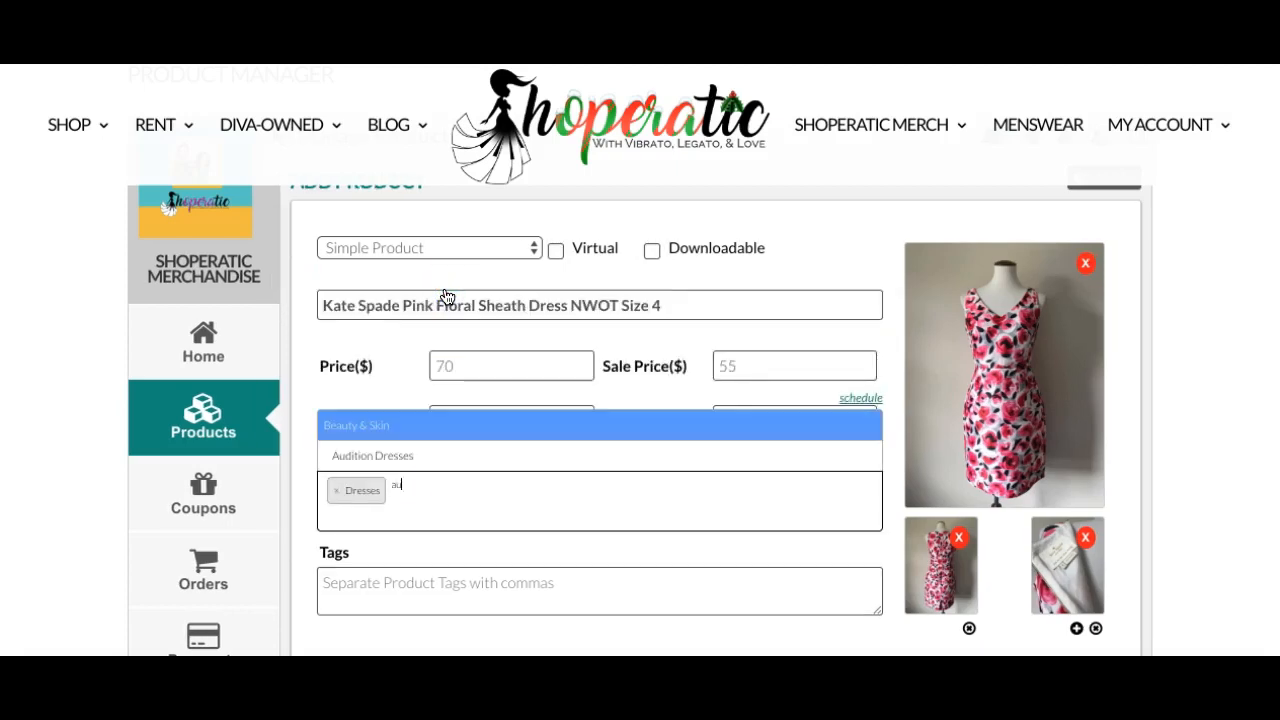
{"action": "left_click", "coordinate": [423, 453]}
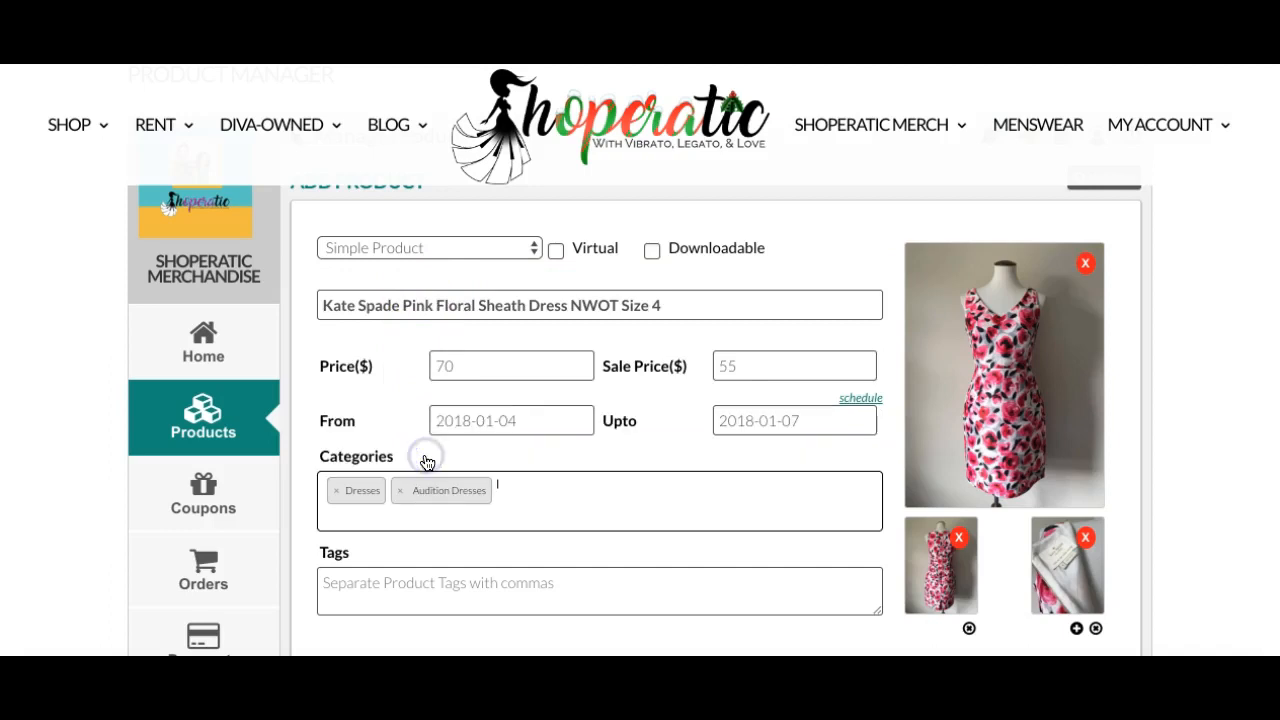
{"action": "left_click", "coordinate": [427, 462]}
{"action": "type", "text": "coc"}
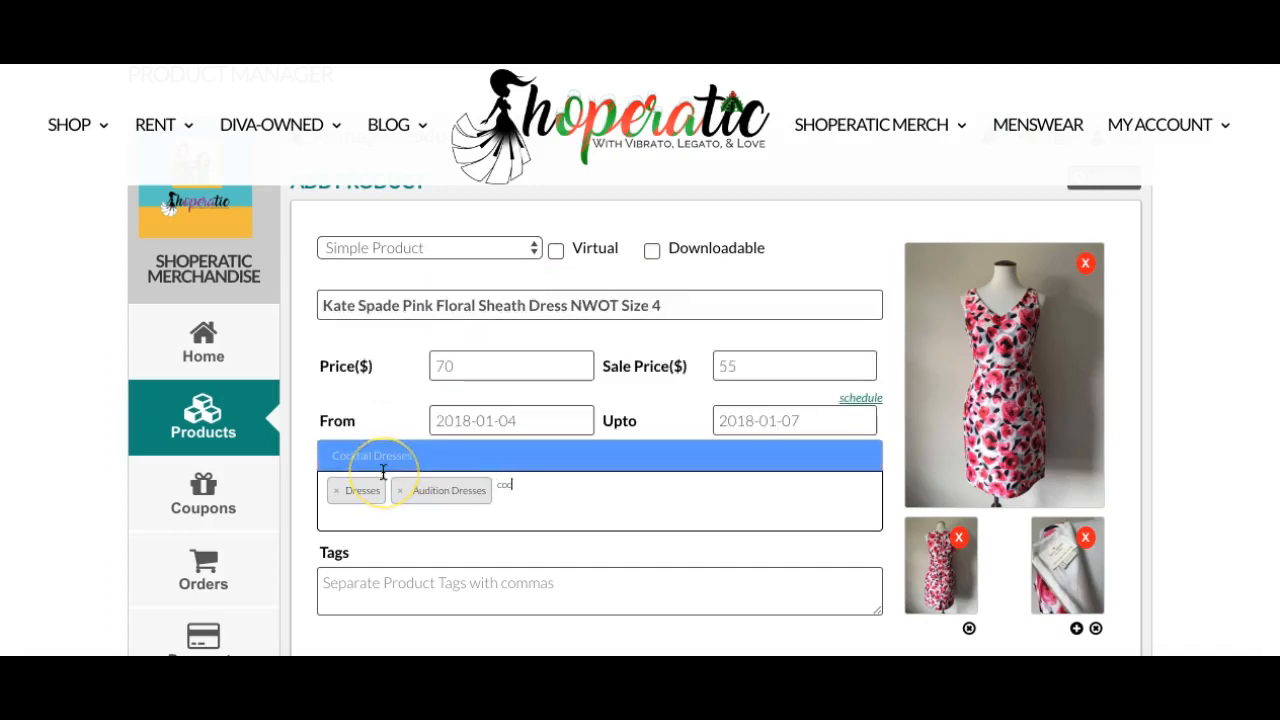
{"action": "left_click", "coordinate": [345, 460]}
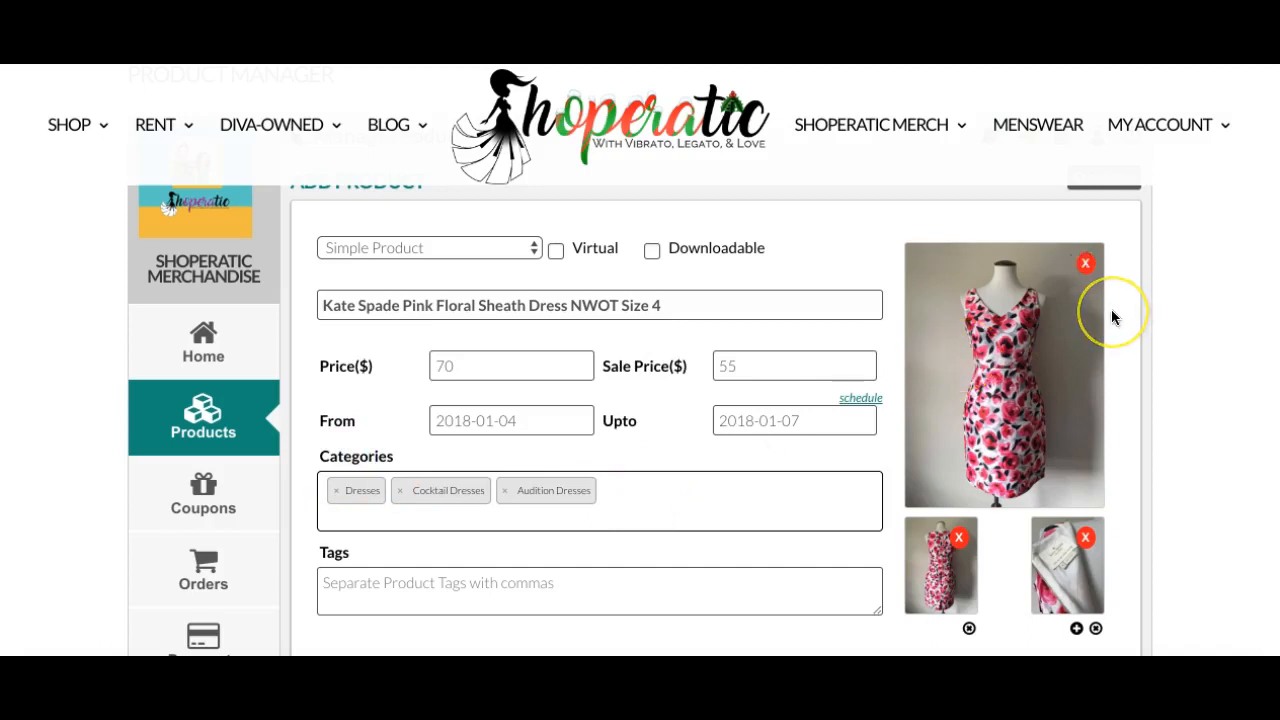
{"action": "left_click", "coordinate": [644, 484]}
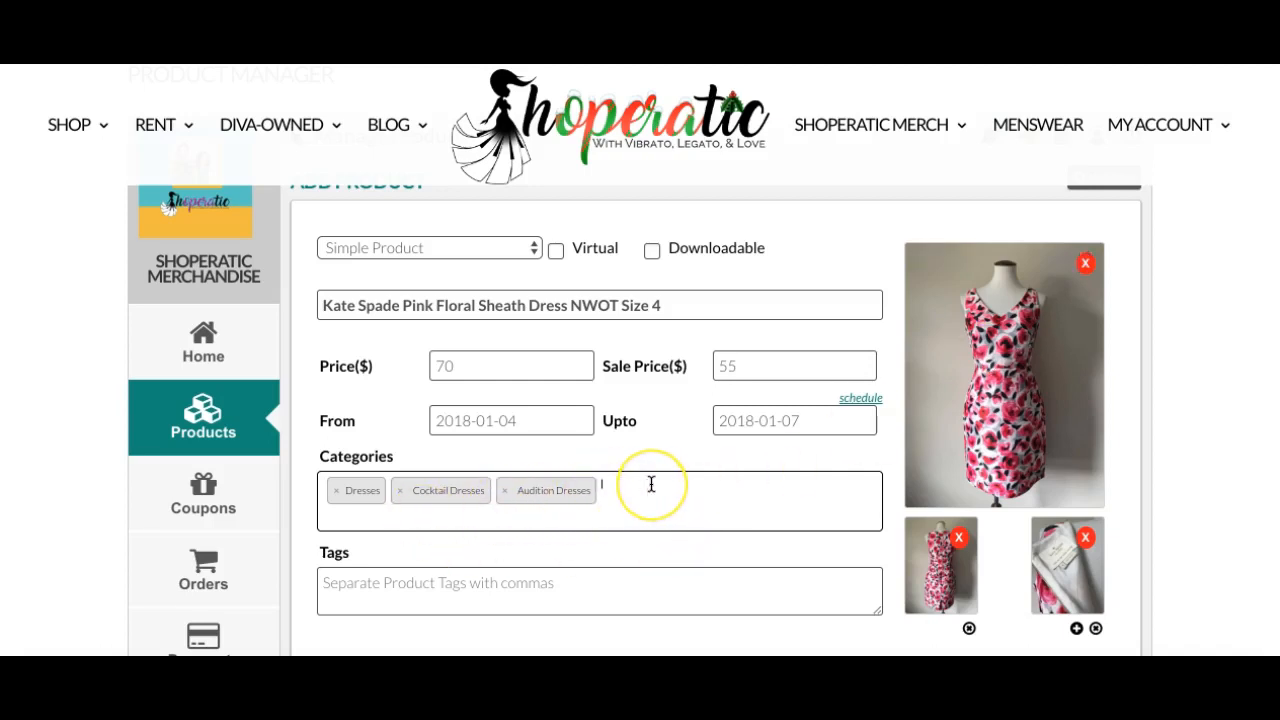
Enter the tags Kate Spade, Floral, Sheath for the product.
{"action": "scroll", "coordinate": [651, 484], "scroll_direction": "down", "scroll_amount": 3}
{"action": "left_click", "coordinate": [550, 357]}
{"action": "type", "text": "Kate Spade, Floral,"}
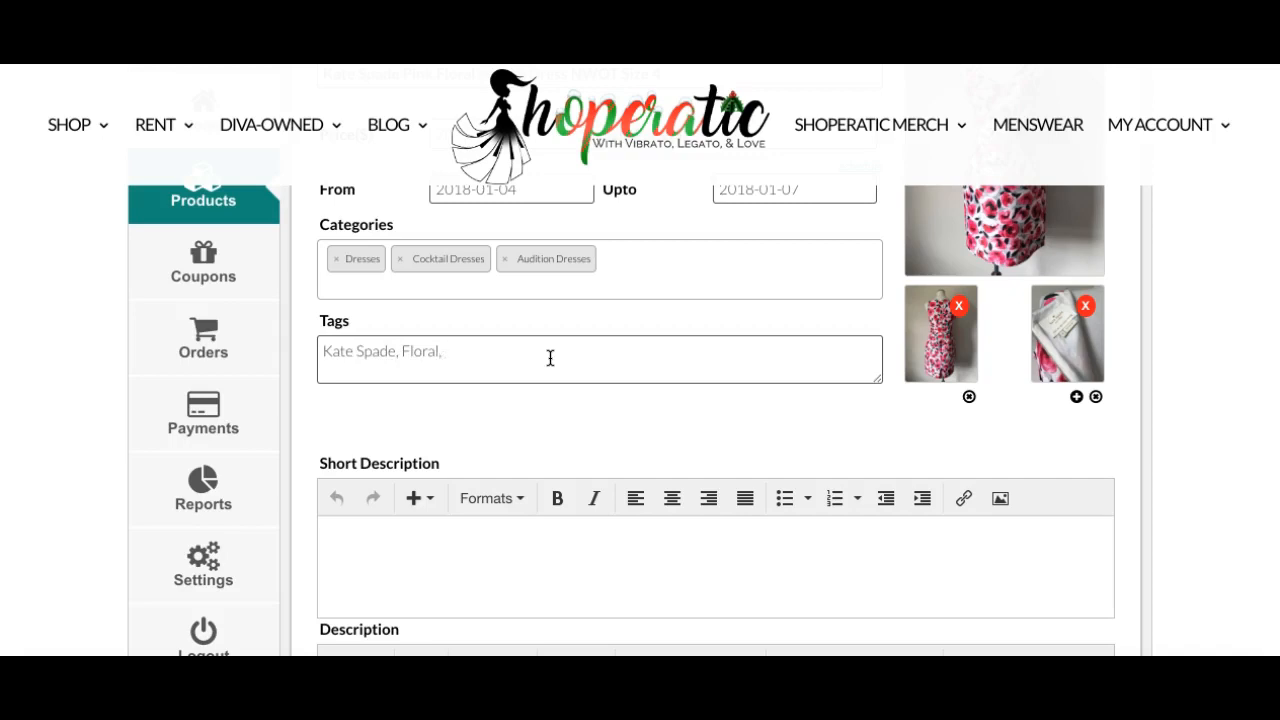
{"action": "type", "text": " Sheath"}
{"action": "scroll", "coordinate": [554, 349], "scroll_direction": "up", "scroll_amount": 5}
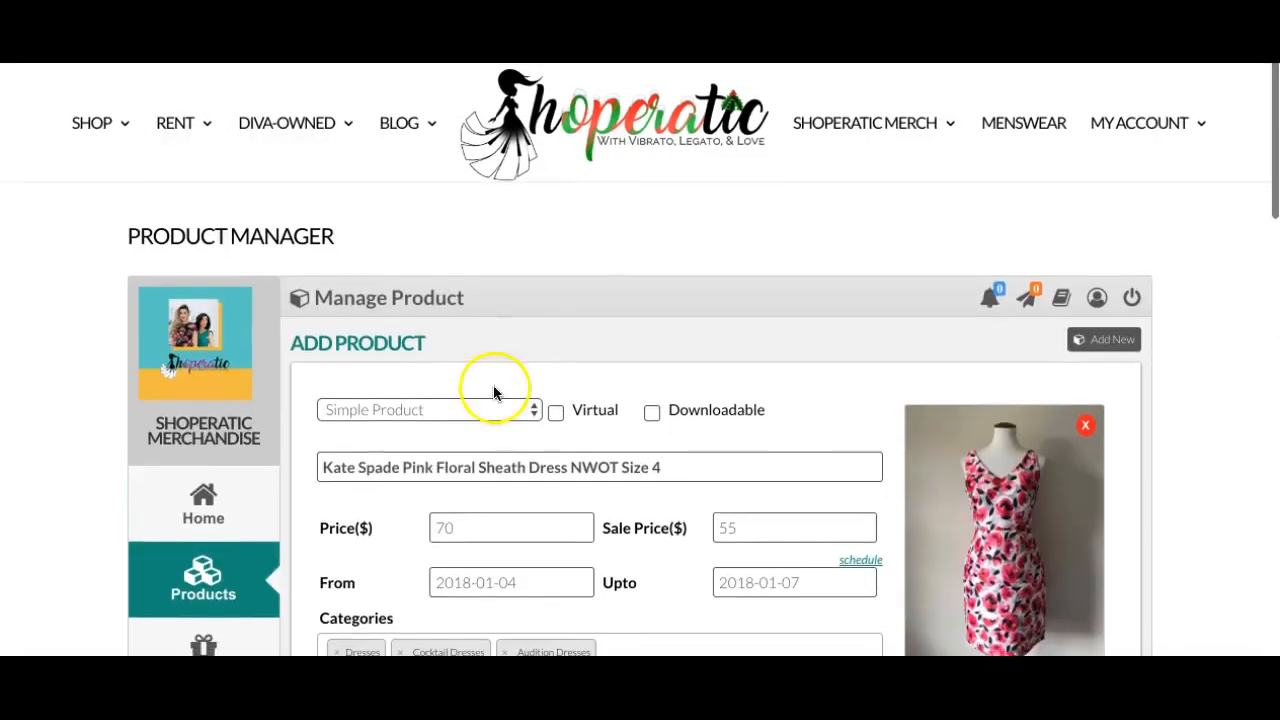
{"action": "left_click", "coordinate": [322, 467]}
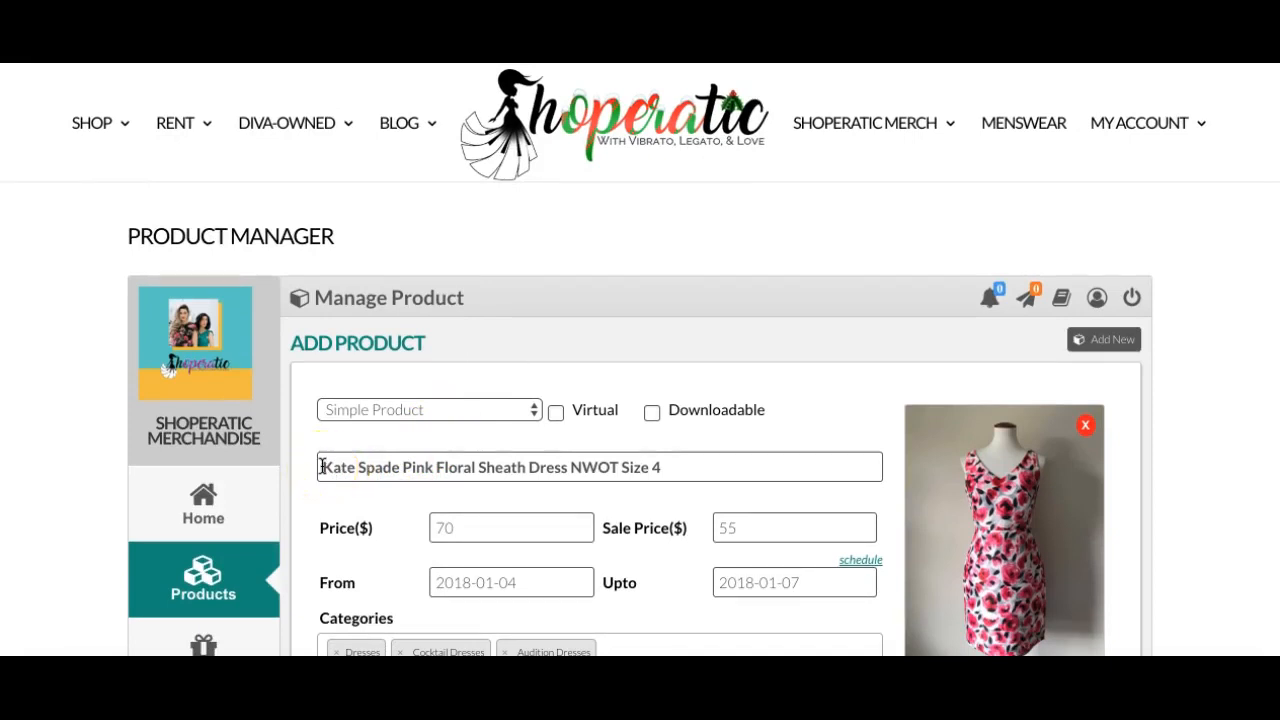
{"action": "scroll", "coordinate": [322, 467], "scroll_direction": "down", "scroll_amount": 3}
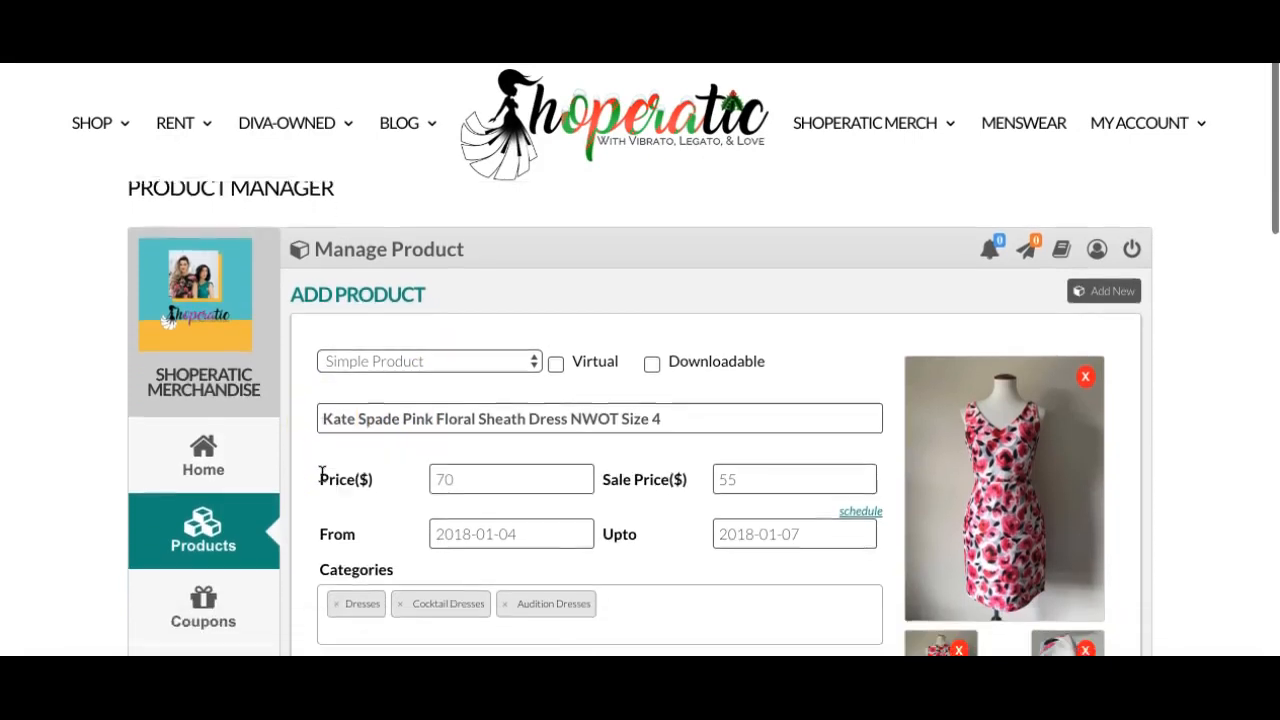
{"action": "scroll", "coordinate": [321, 475], "scroll_direction": "down", "scroll_amount": 3}
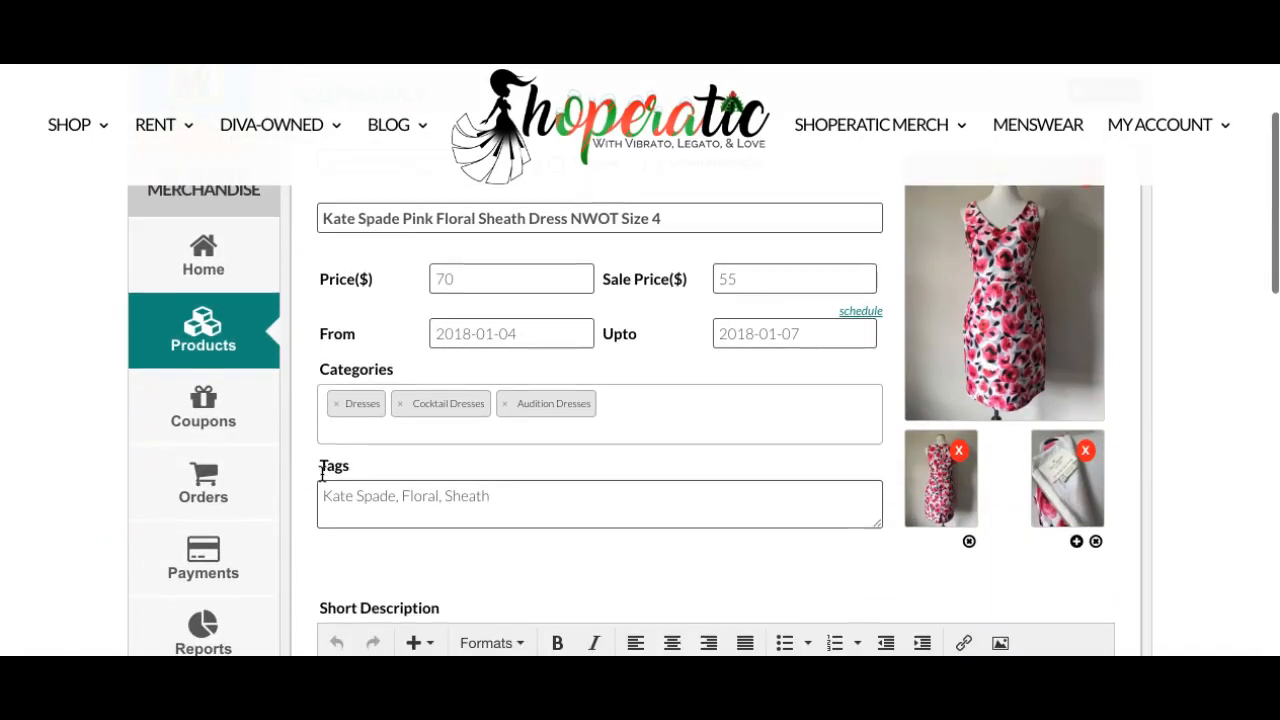
{"action": "scroll", "coordinate": [321, 473], "scroll_direction": "down", "scroll_amount": 4}
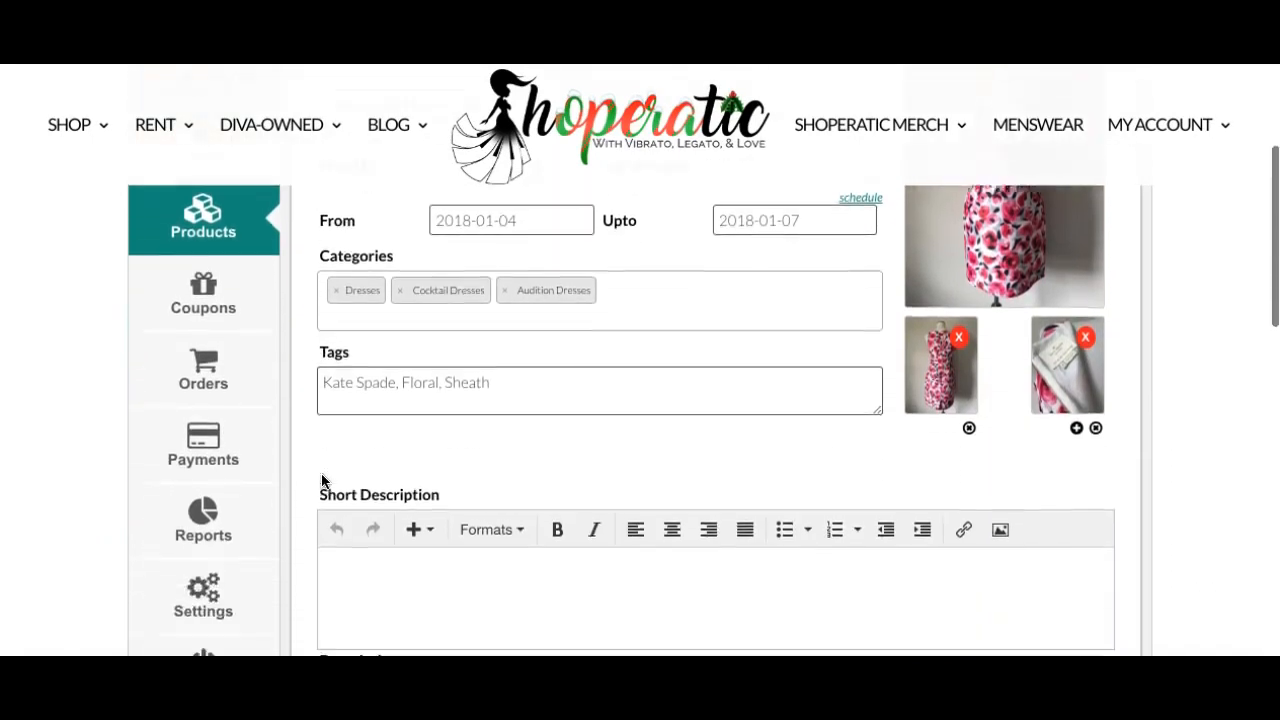
Start the short description with Measurements taken flat, then lines bust- 14, waist-15 and hips- 17.
{"action": "left_click", "coordinate": [357, 458]}
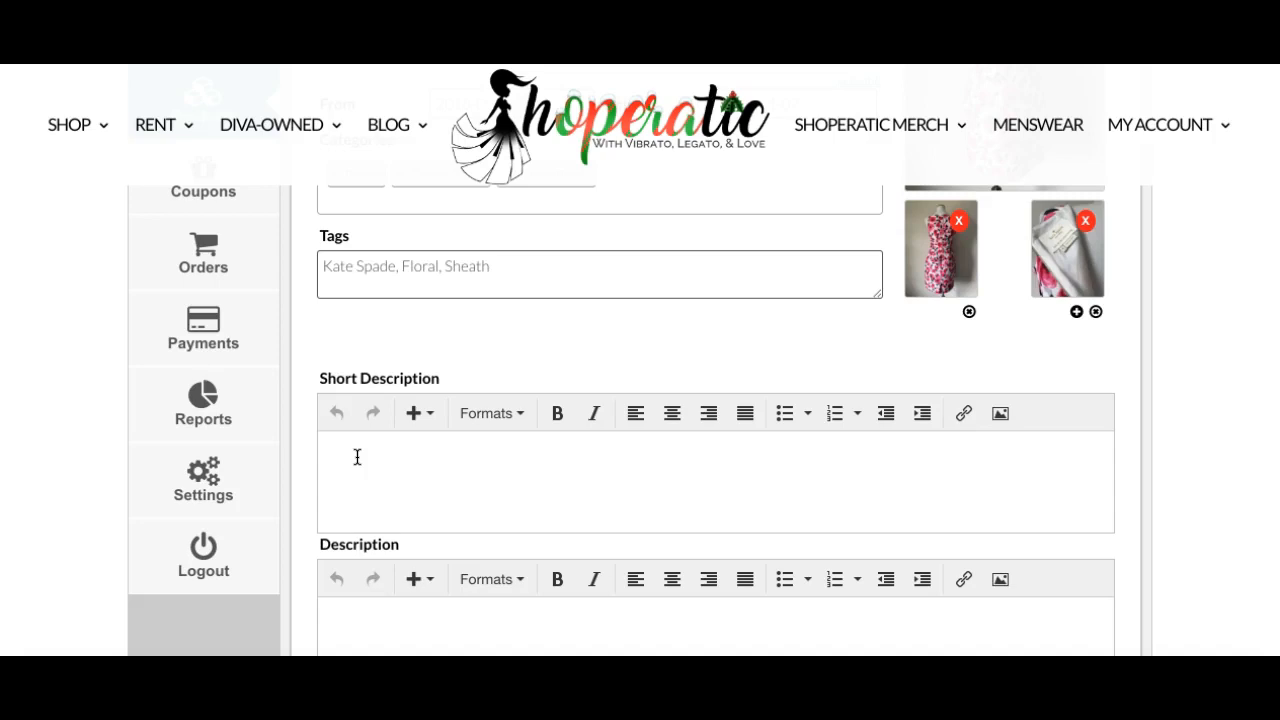
{"action": "type", "text": "Measurements taken flat "}
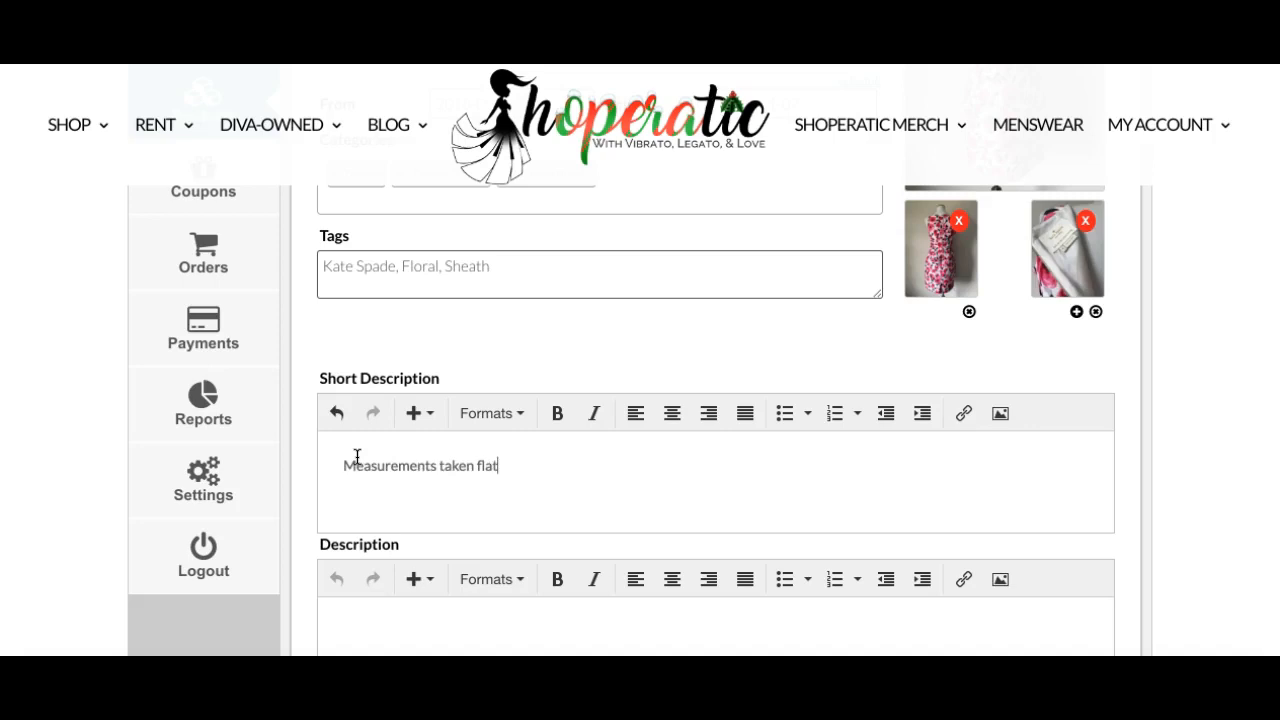
{"action": "type", "text": "bust- 14"}
{"action": "key", "text": "Return"}
{"action": "type", "text": "waist-"}
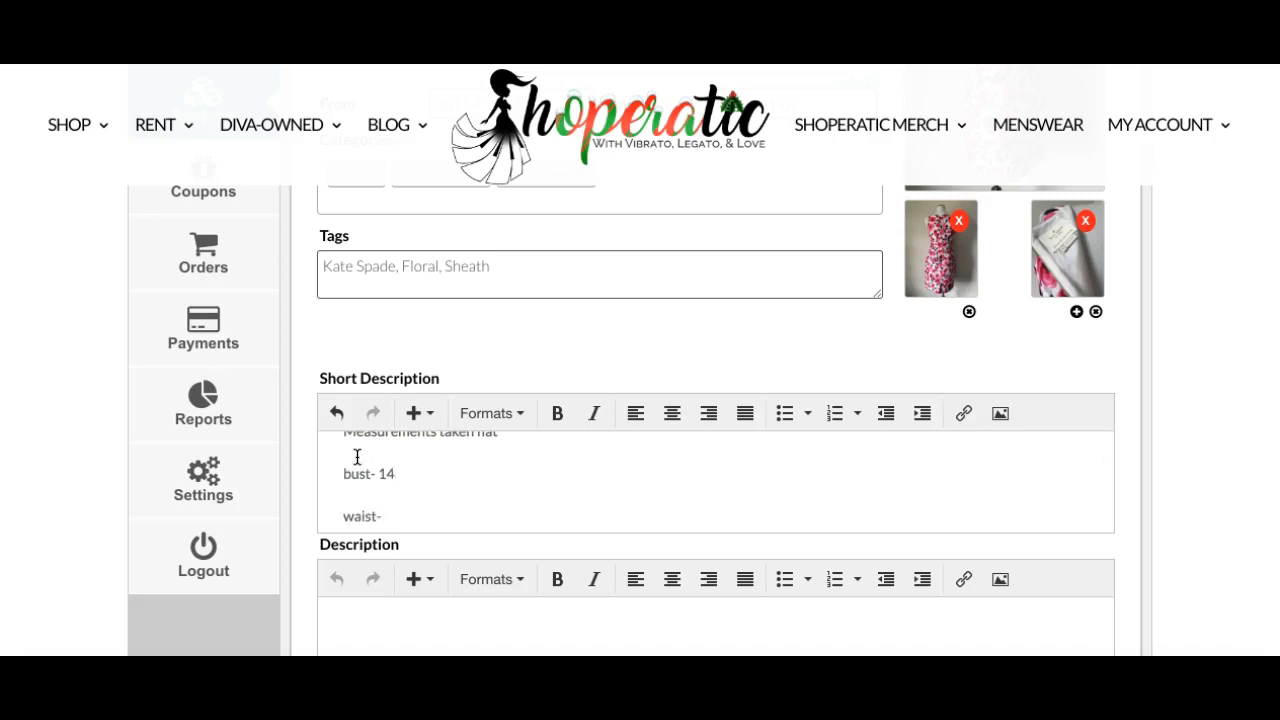
{"action": "type", "text": "15"}
{"action": "key", "text": "Return"}
{"action": "type", "text": "hips-"}
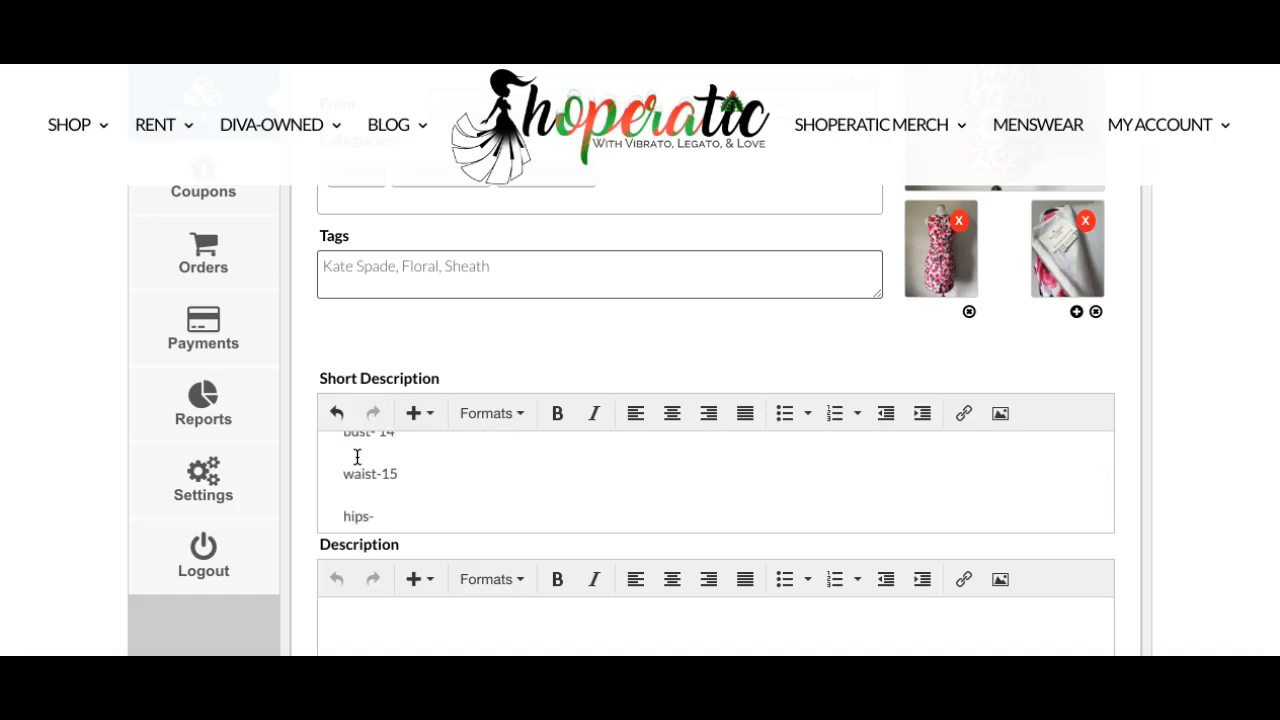
{"action": "type", "text": " 17"}
{"action": "key", "text": "Return"}
Add the short description lines shoulder to waist- 14 and shoulder to hem-30.
{"action": "type", "text": "shoulder to waist- 14"}
{"action": "key", "text": "Return"}
{"action": "type", "text": "shoulder to ee"}
{"action": "key", "text": "BackSpace"}
{"action": "key", "text": "BackSpace"}
{"action": "type", "text": "hem-"}
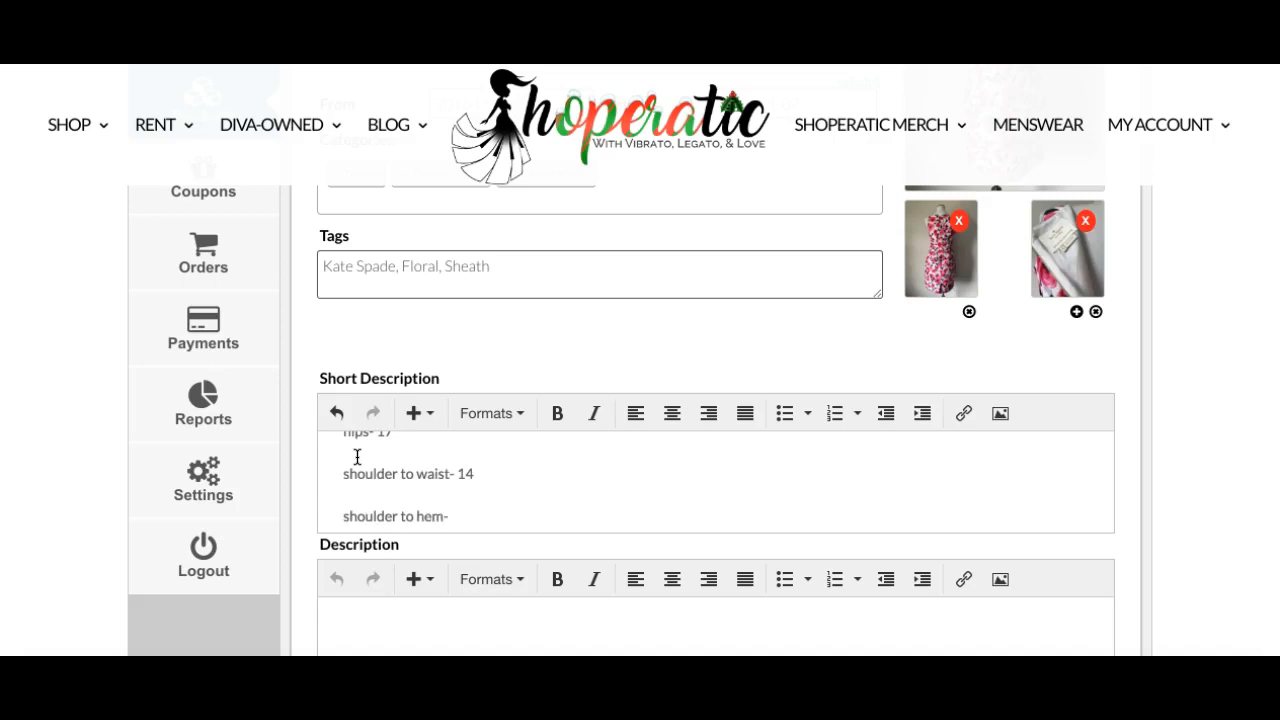
{"action": "type", "text": "30"}
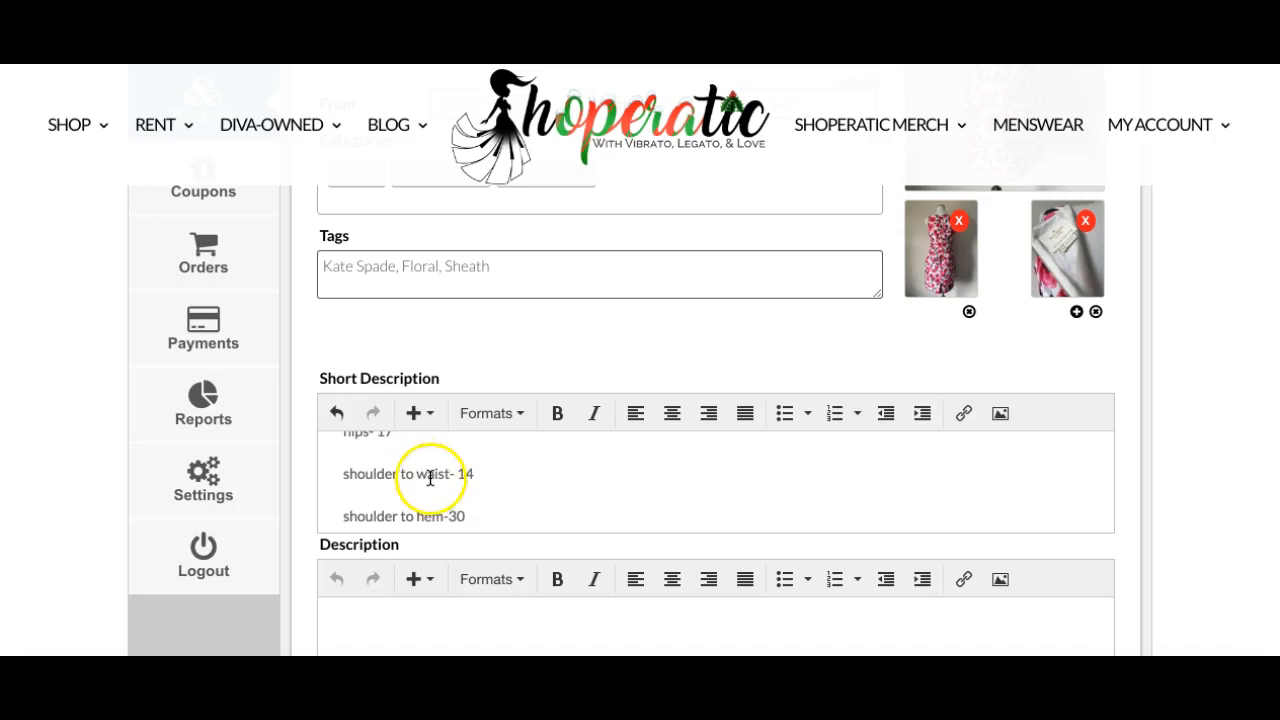
Append the line fully lined, back zip, back vent to the end of the short description.
{"action": "scroll", "coordinate": [429, 477], "scroll_direction": "up", "scroll_amount": 5}
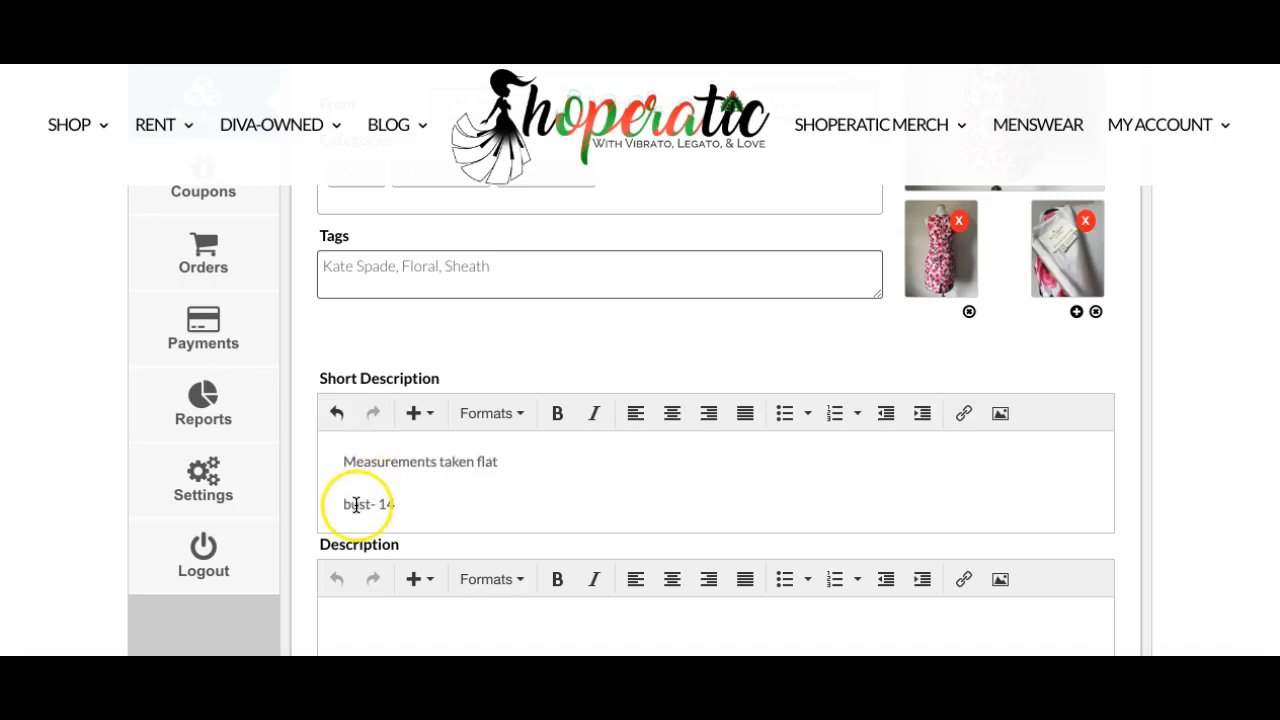
{"action": "scroll", "coordinate": [356, 503], "scroll_direction": "down", "scroll_amount": 3}
{"action": "scroll", "coordinate": [356, 505], "scroll_direction": "down", "scroll_amount": 3}
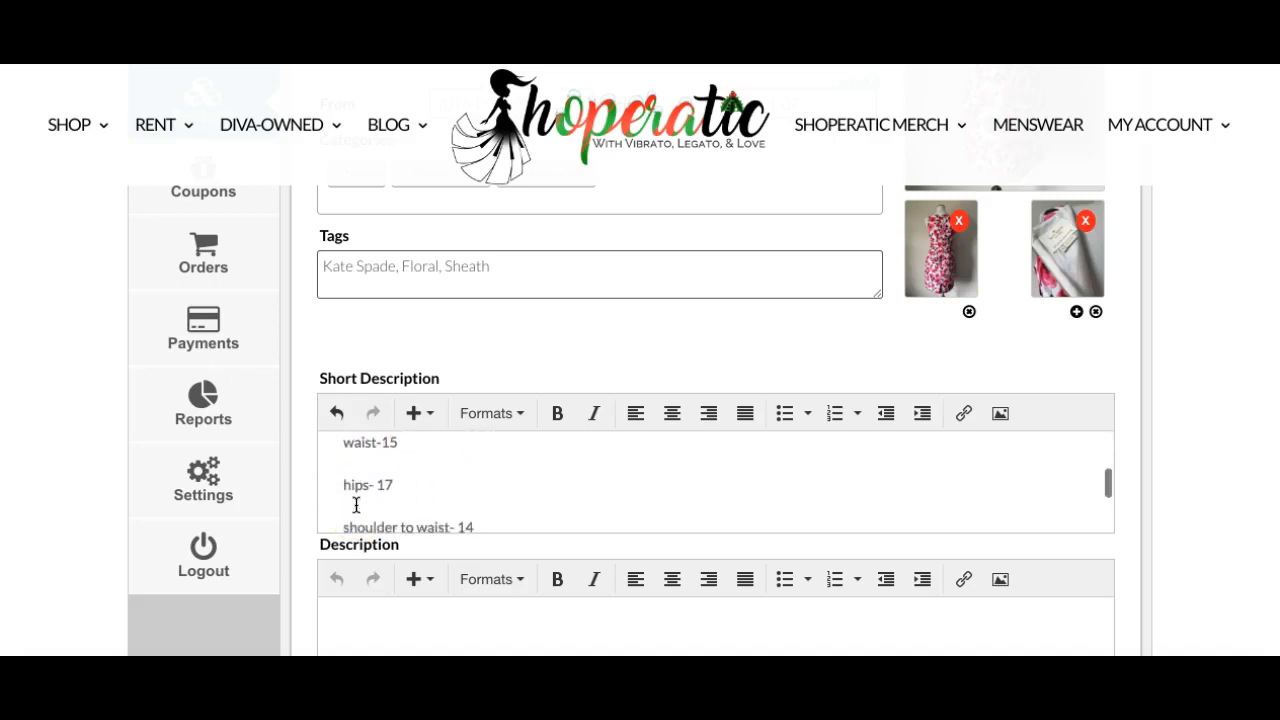
{"action": "left_click", "coordinate": [532, 457]}
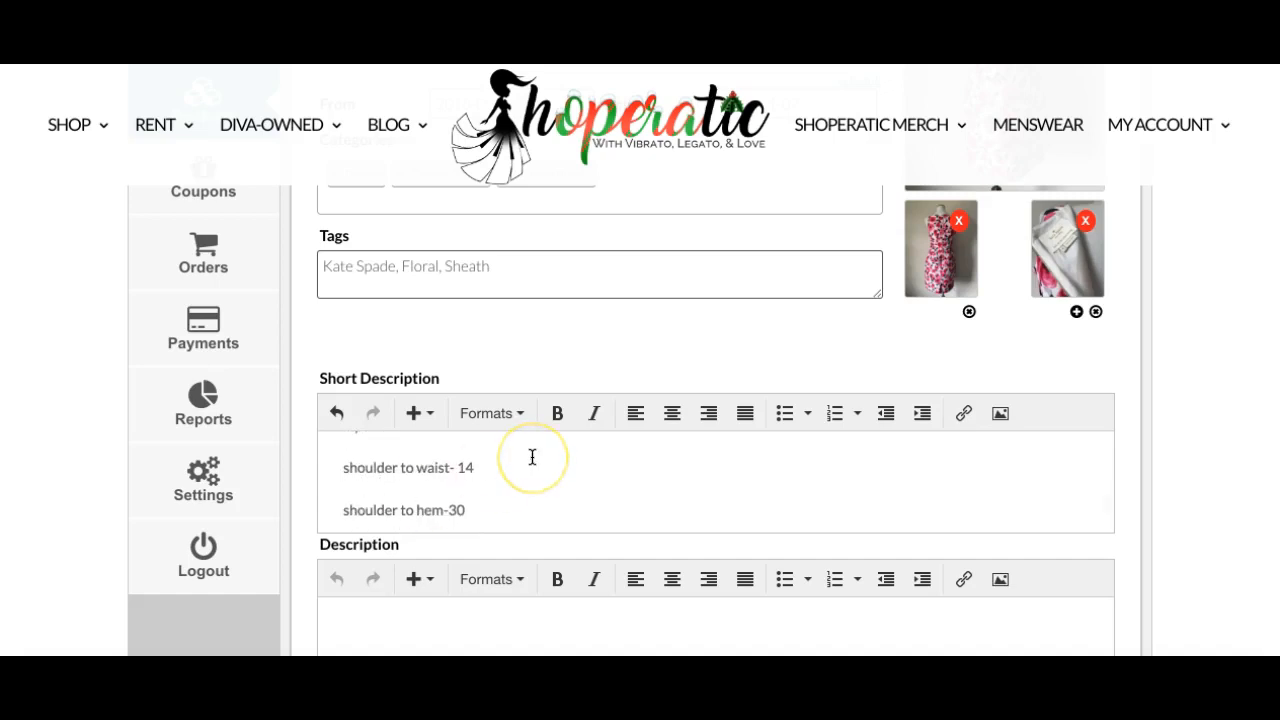
{"action": "key", "text": "Down"}
{"action": "key", "text": "Return"}
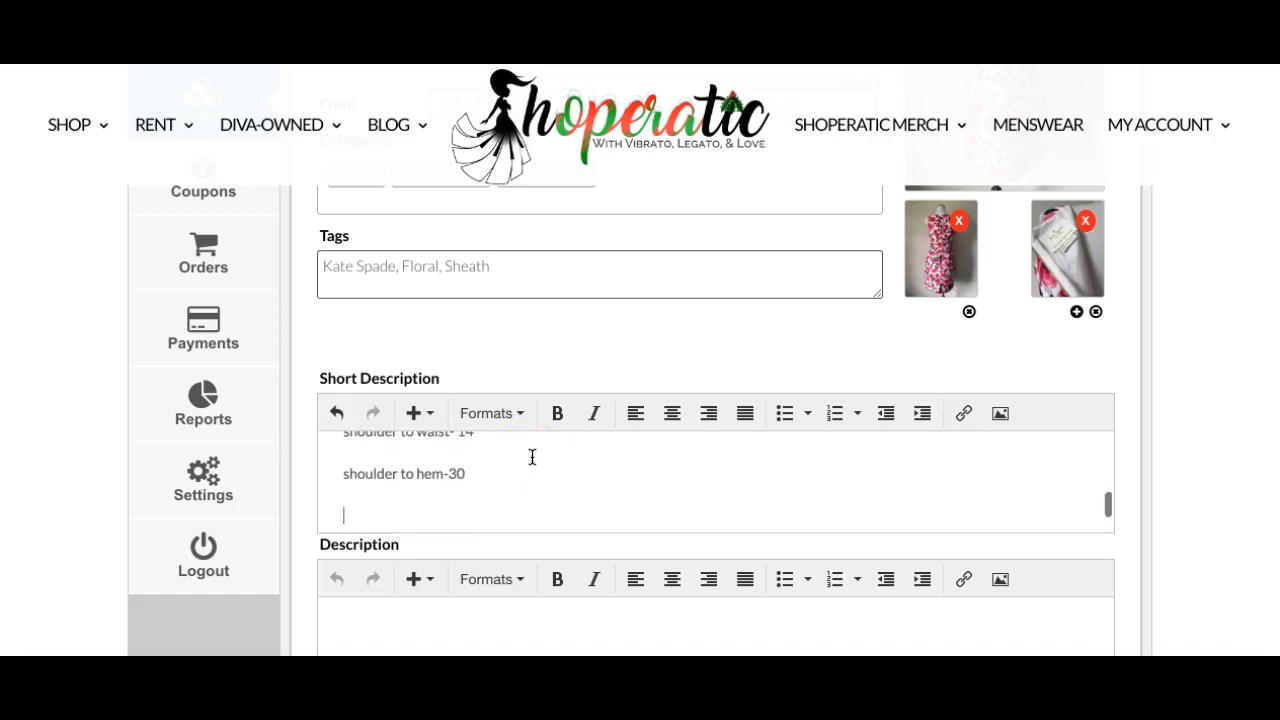
{"action": "type", "text": "fully lined, back z"}
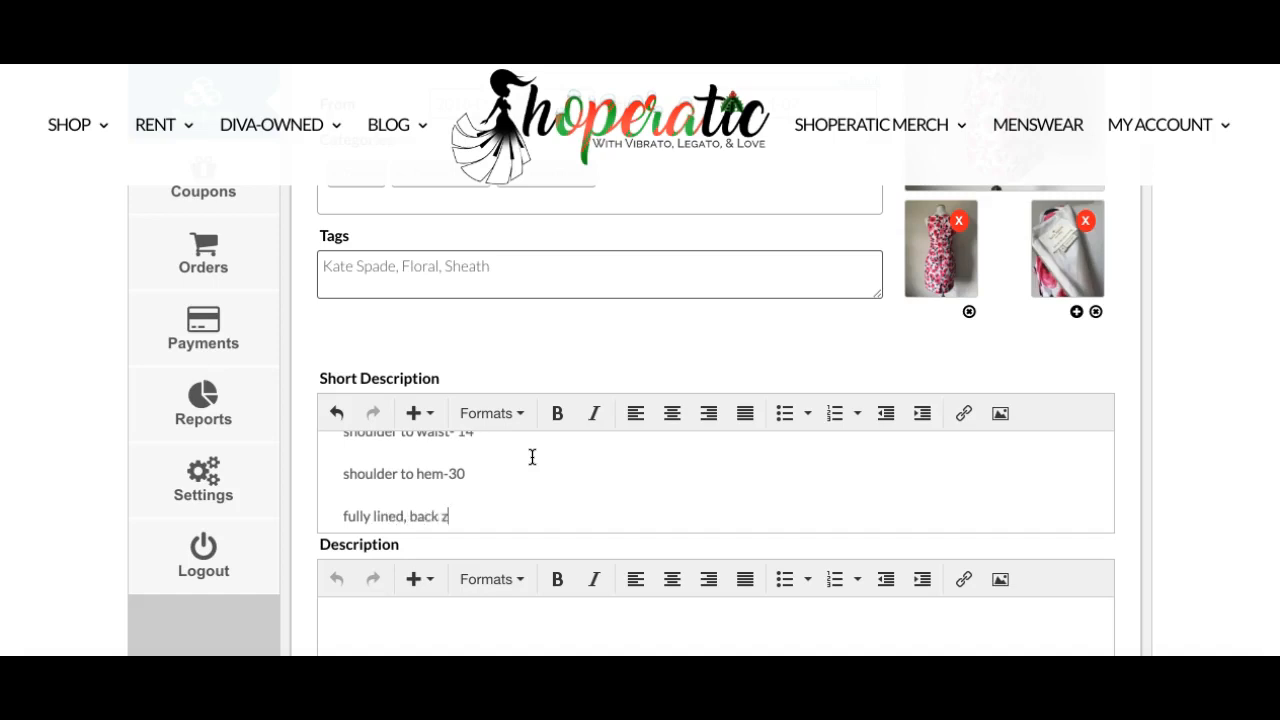
{"action": "type", "text": "ip, back vent"}
{"action": "left_click", "coordinate": [550, 498]}
{"action": "key", "text": "Return"}
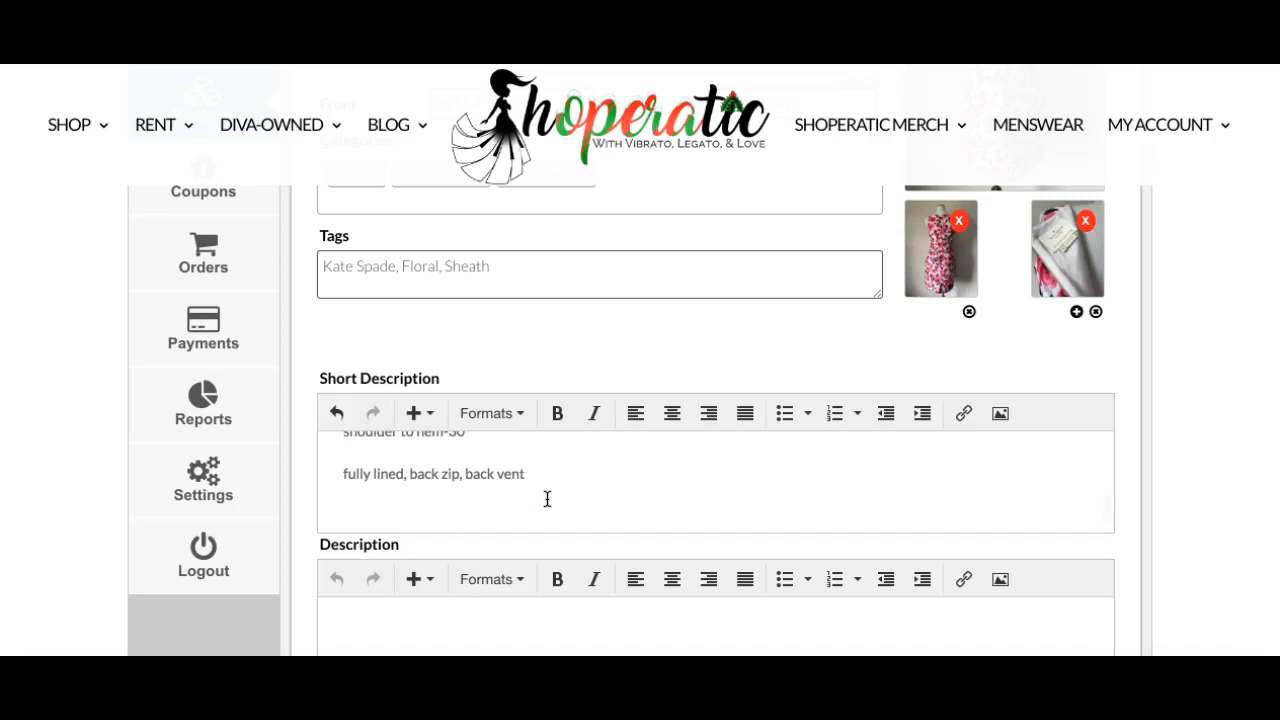
Scroll past the description editors and open the Inventory section of the product data.
{"action": "scroll", "coordinate": [547, 499], "scroll_direction": "down", "scroll_amount": 2}
{"action": "left_click", "coordinate": [875, 477]}
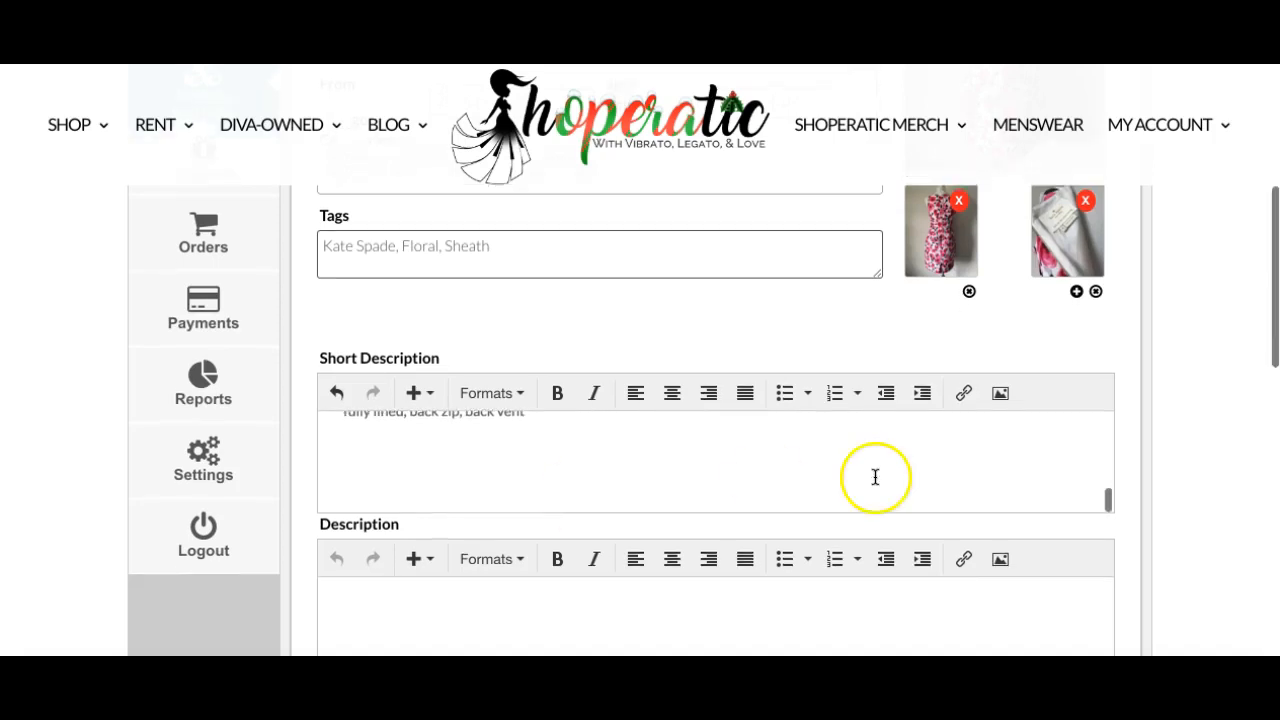
{"action": "scroll", "coordinate": [834, 457], "scroll_direction": "up", "scroll_amount": 3}
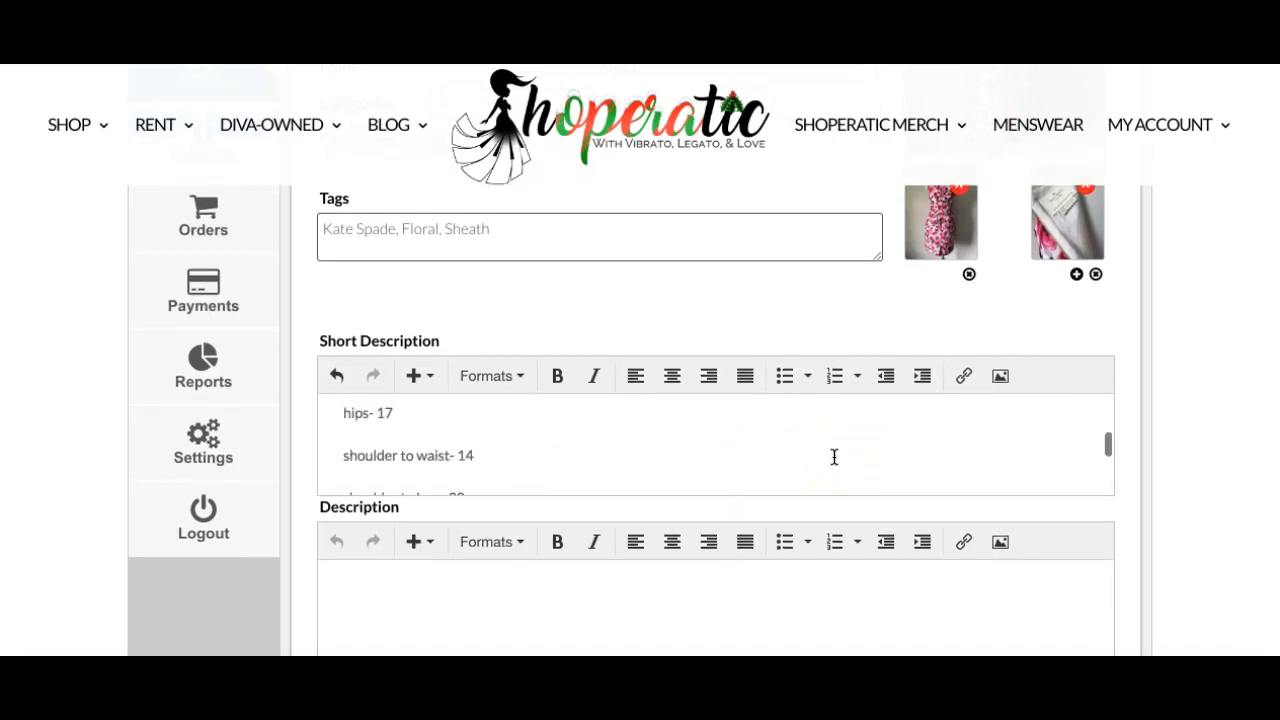
{"action": "scroll", "coordinate": [834, 457], "scroll_direction": "down", "scroll_amount": 3}
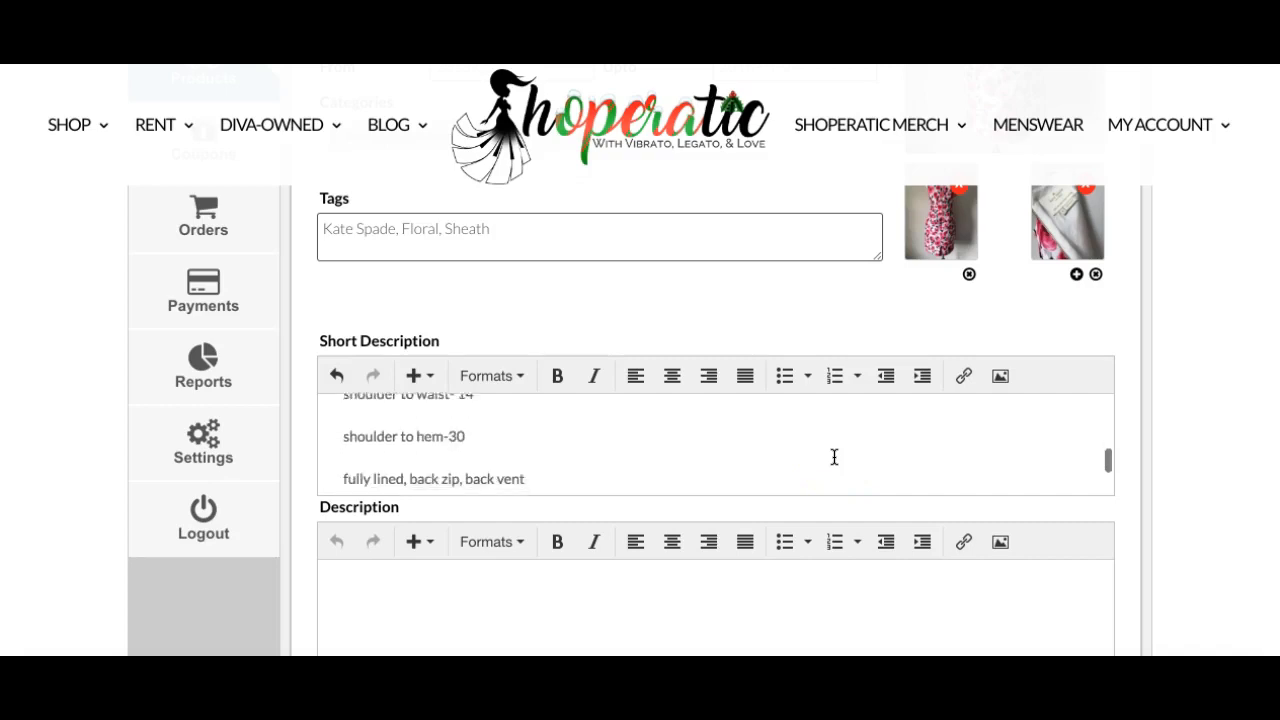
{"action": "scroll", "coordinate": [834, 457], "scroll_direction": "down", "scroll_amount": 4}
{"action": "left_click", "coordinate": [659, 466]}
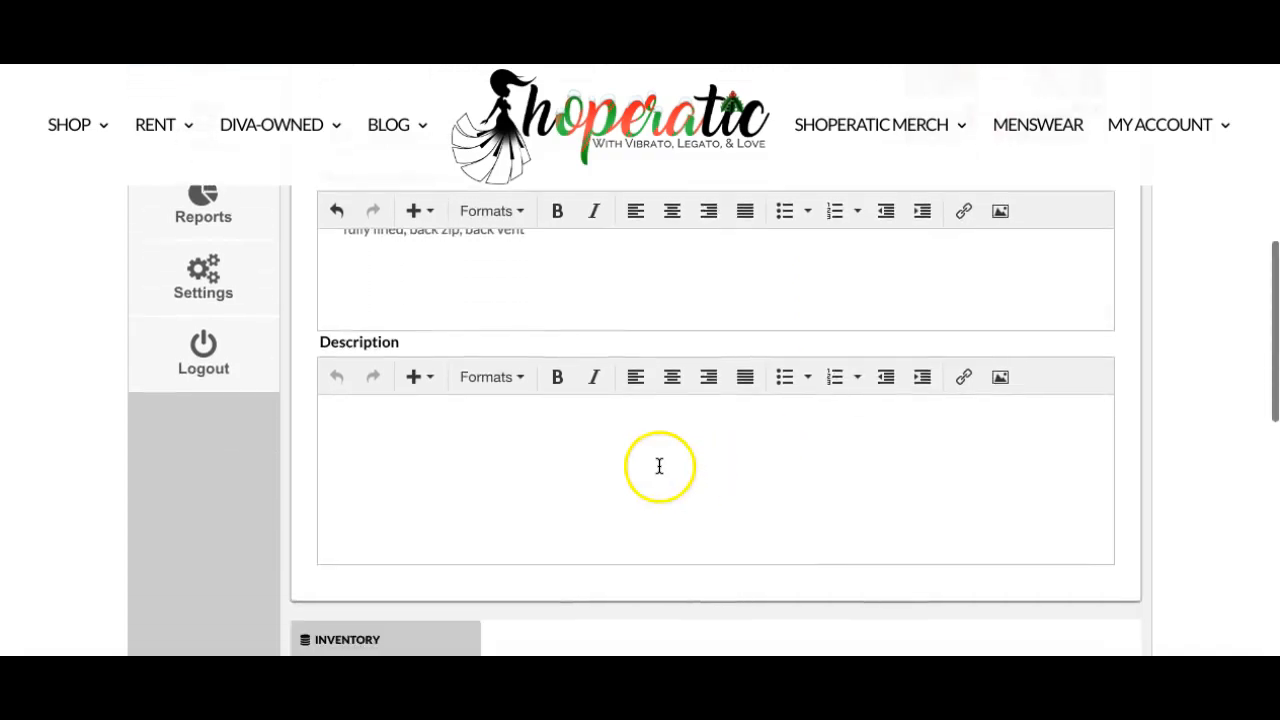
{"action": "left_click", "coordinate": [380, 483]}
{"action": "scroll", "coordinate": [379, 483], "scroll_direction": "down", "scroll_amount": 3}
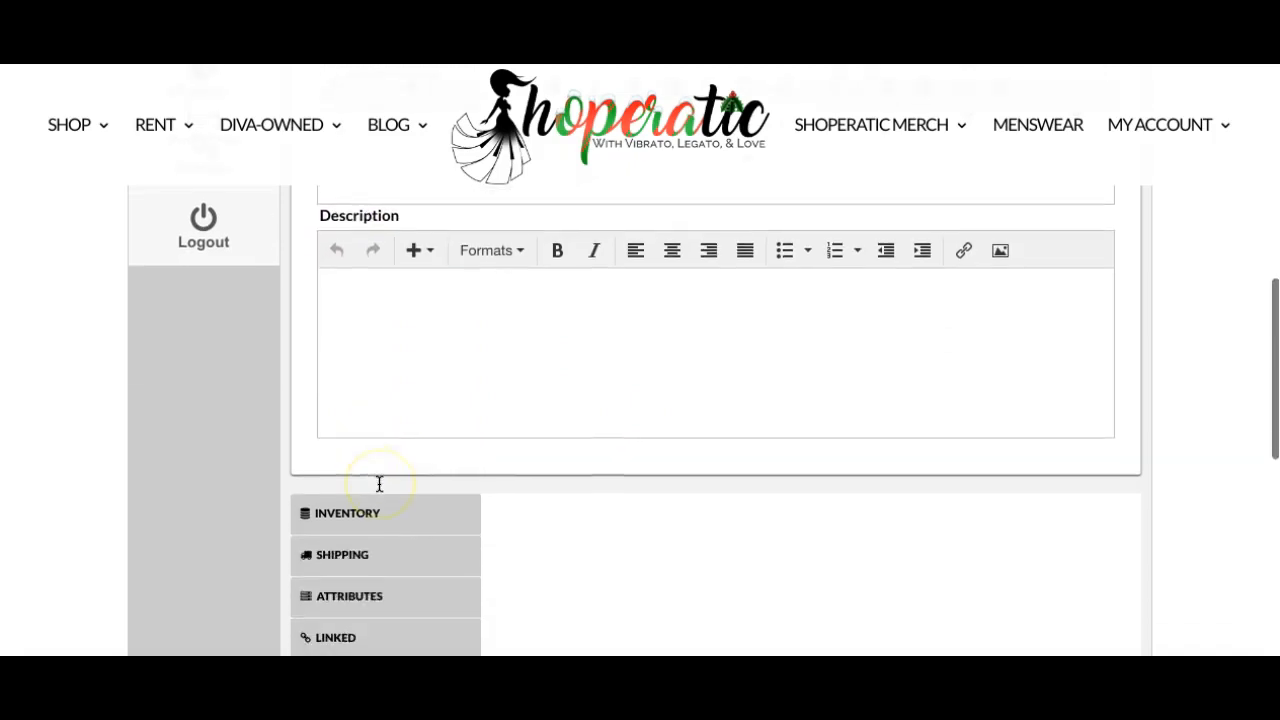
{"action": "left_click", "coordinate": [382, 507]}
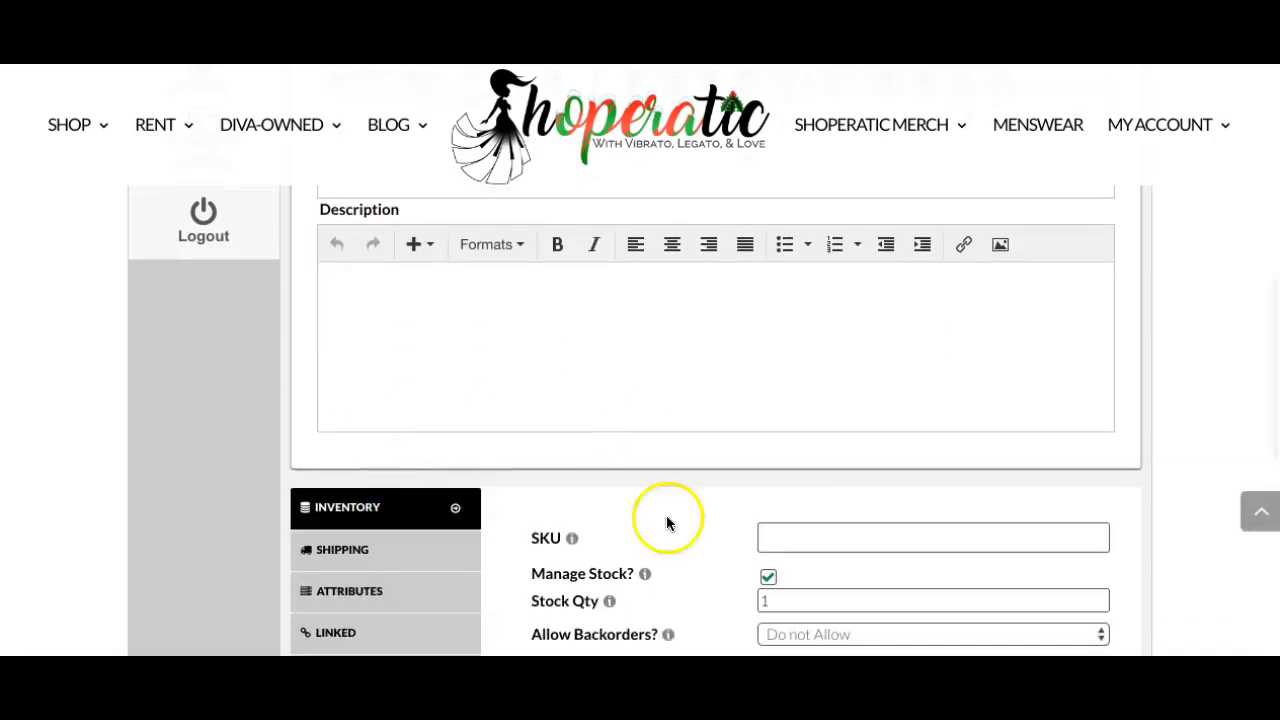
{"action": "scroll", "coordinate": [704, 538], "scroll_direction": "down", "scroll_amount": 1}
{"action": "scroll", "coordinate": [705, 536], "scroll_direction": "down", "scroll_amount": 2}
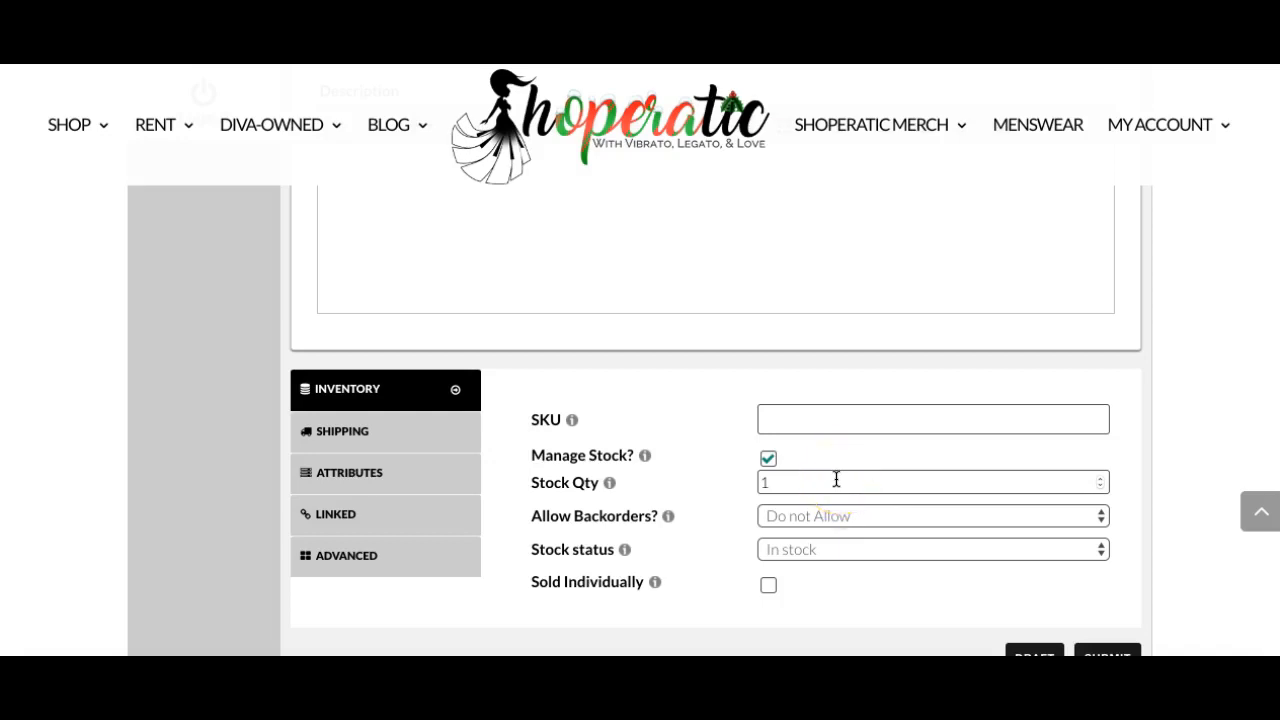
{"action": "left_click", "coordinate": [1026, 479]}
{"action": "left_click", "coordinate": [1103, 484]}
{"action": "left_click", "coordinate": [1101, 477]}
{"action": "left_click", "coordinate": [1101, 477]}
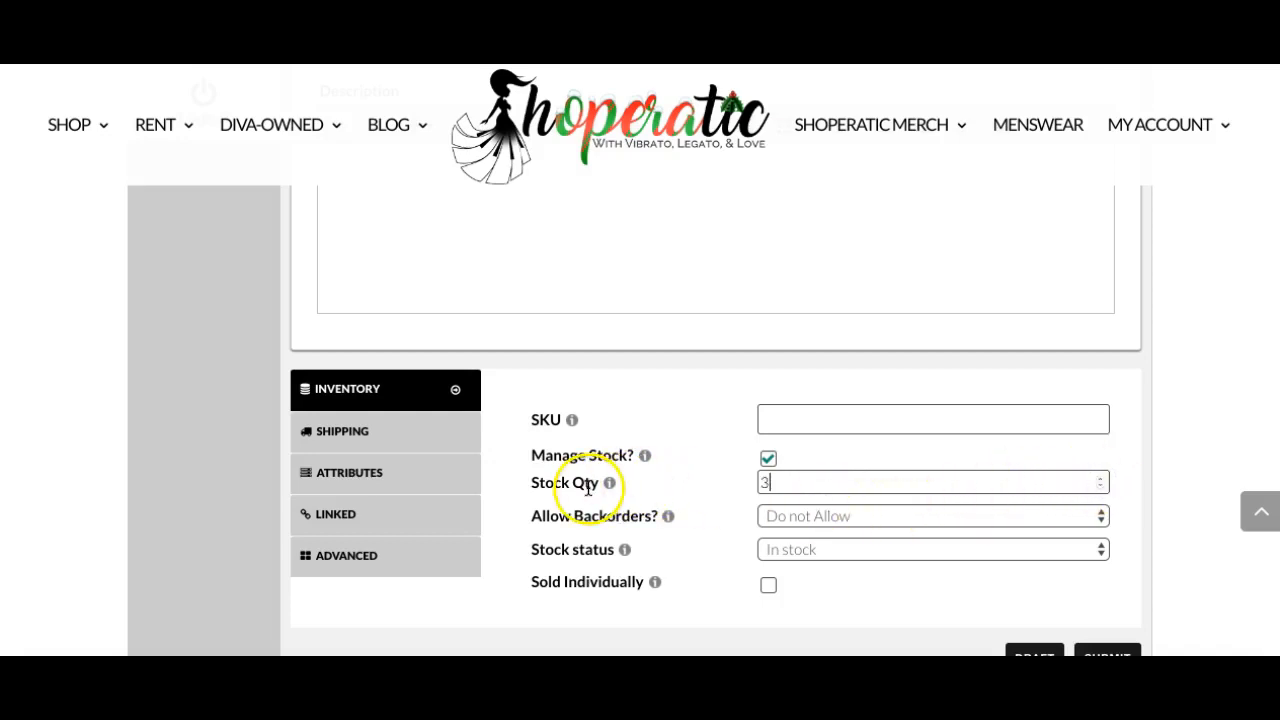
{"action": "left_click", "coordinate": [1103, 487]}
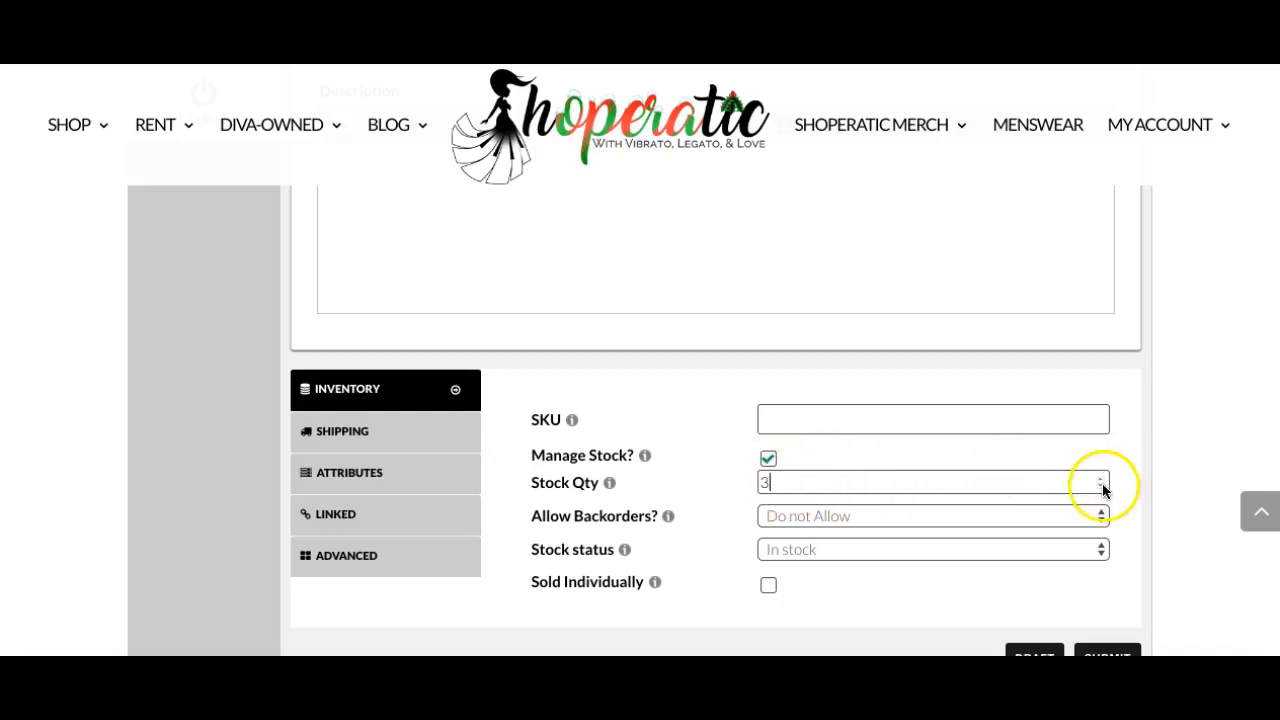
{"action": "left_click", "coordinate": [1102, 487]}
{"action": "left_click", "coordinate": [1102, 487]}
Open the Shipping section of the product data to review its fields.
{"action": "left_click", "coordinate": [351, 438]}
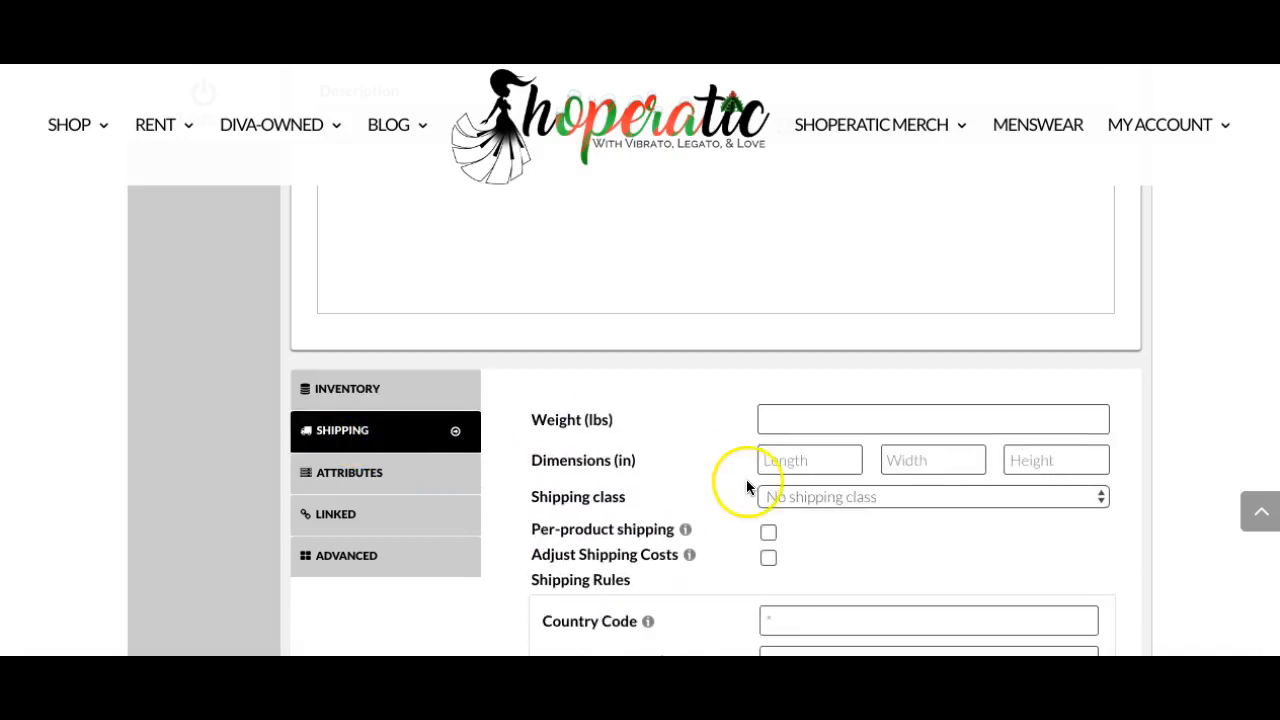
{"action": "scroll", "coordinate": [701, 462], "scroll_direction": "down", "scroll_amount": 1}
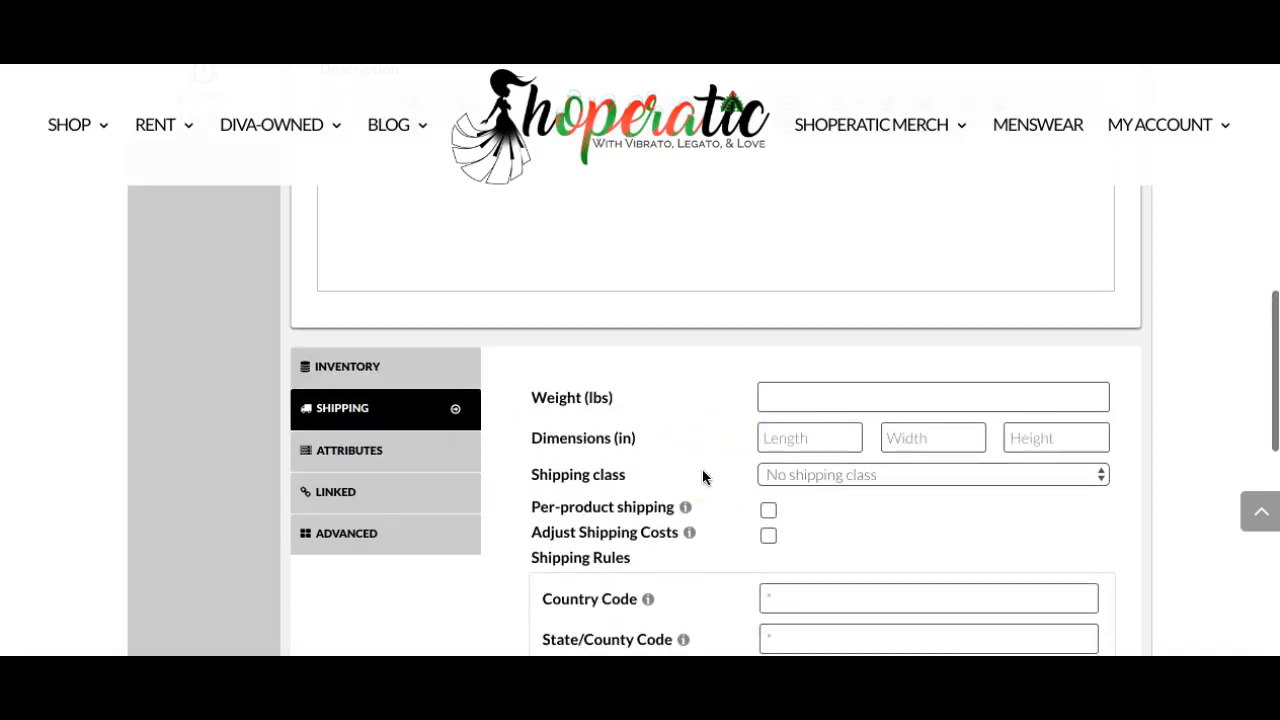
{"action": "scroll", "coordinate": [702, 469], "scroll_direction": "down", "scroll_amount": 1}
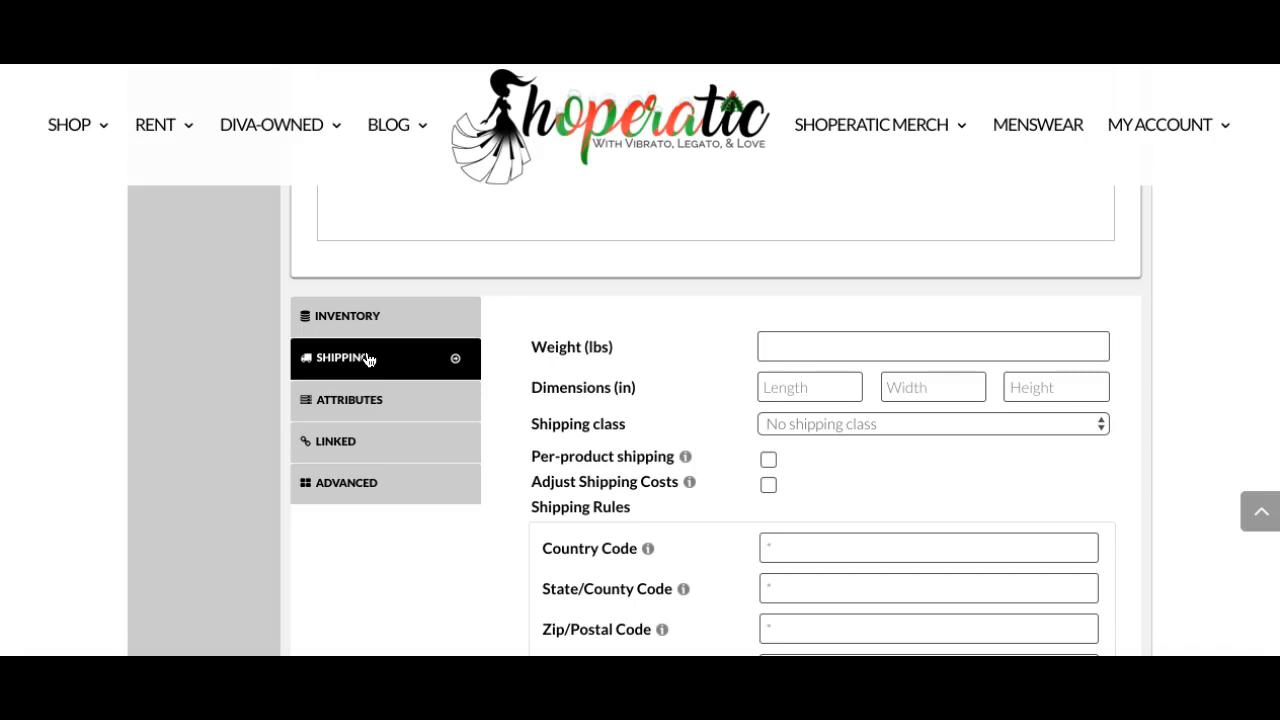
Open the Attributes section and add the Brand attribute.
{"action": "left_click", "coordinate": [368, 411]}
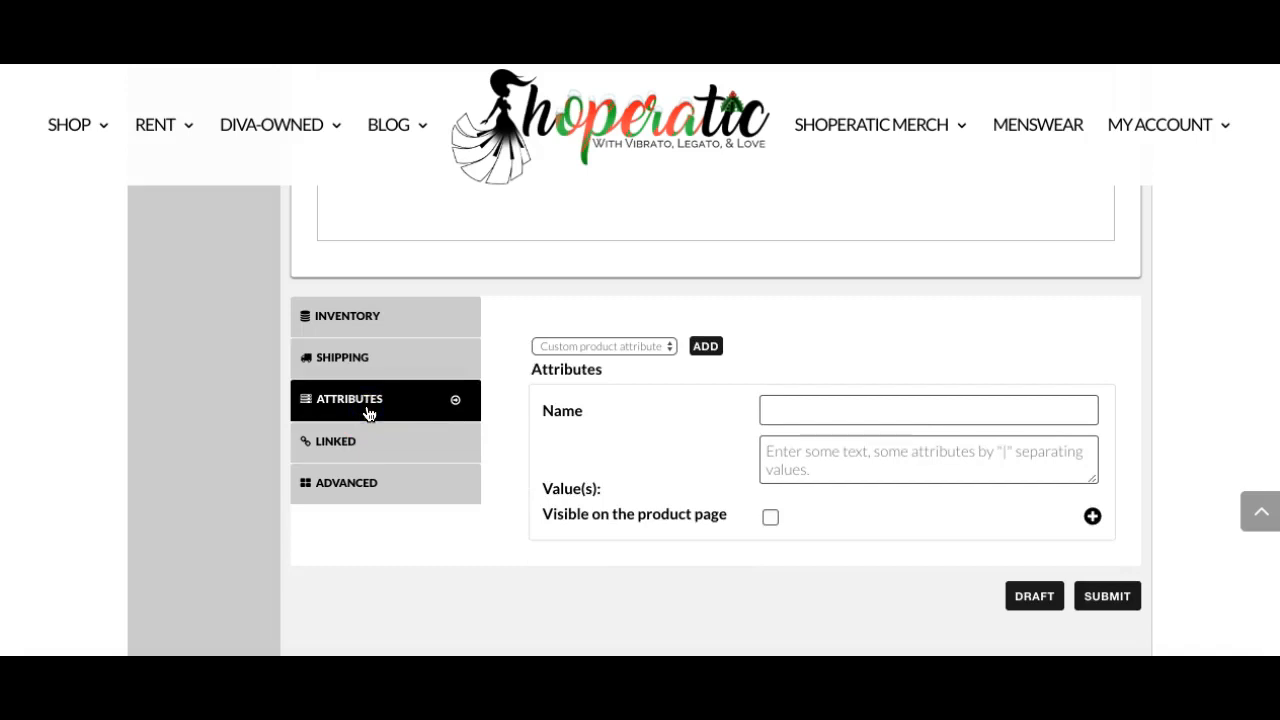
{"action": "left_click", "coordinate": [587, 347]}
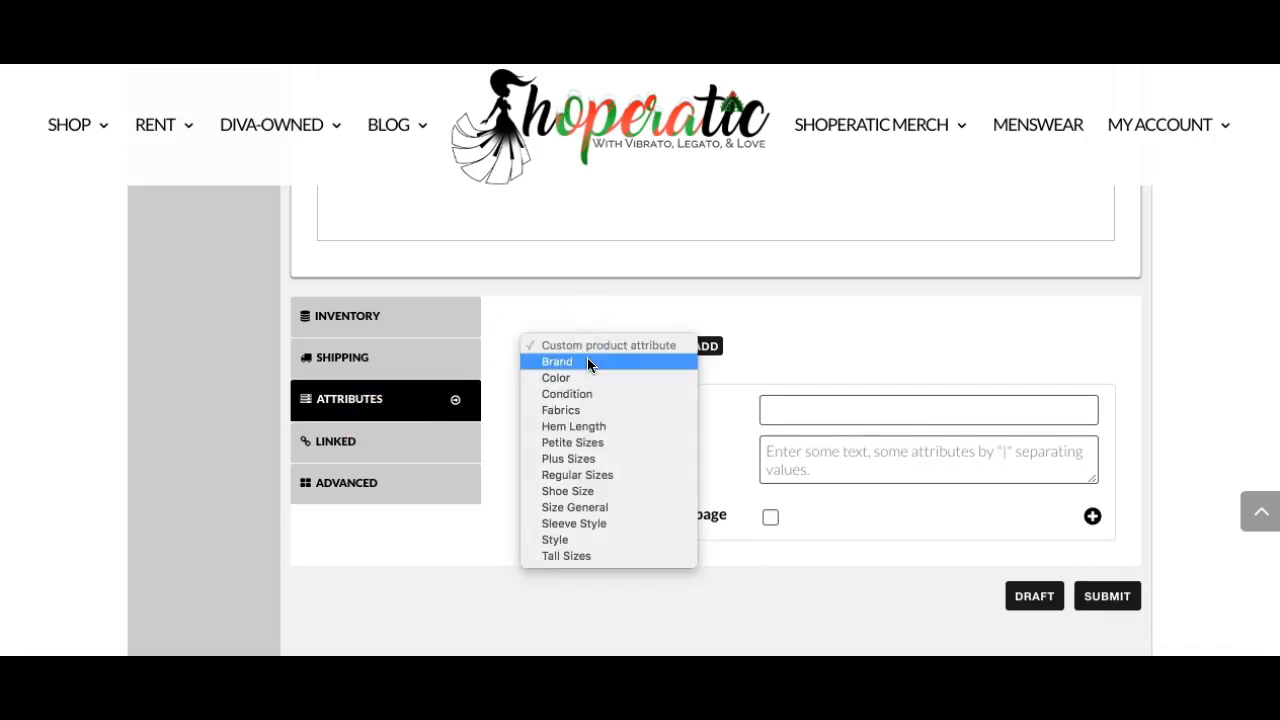
{"action": "left_click", "coordinate": [587, 362]}
{"action": "left_click", "coordinate": [717, 346]}
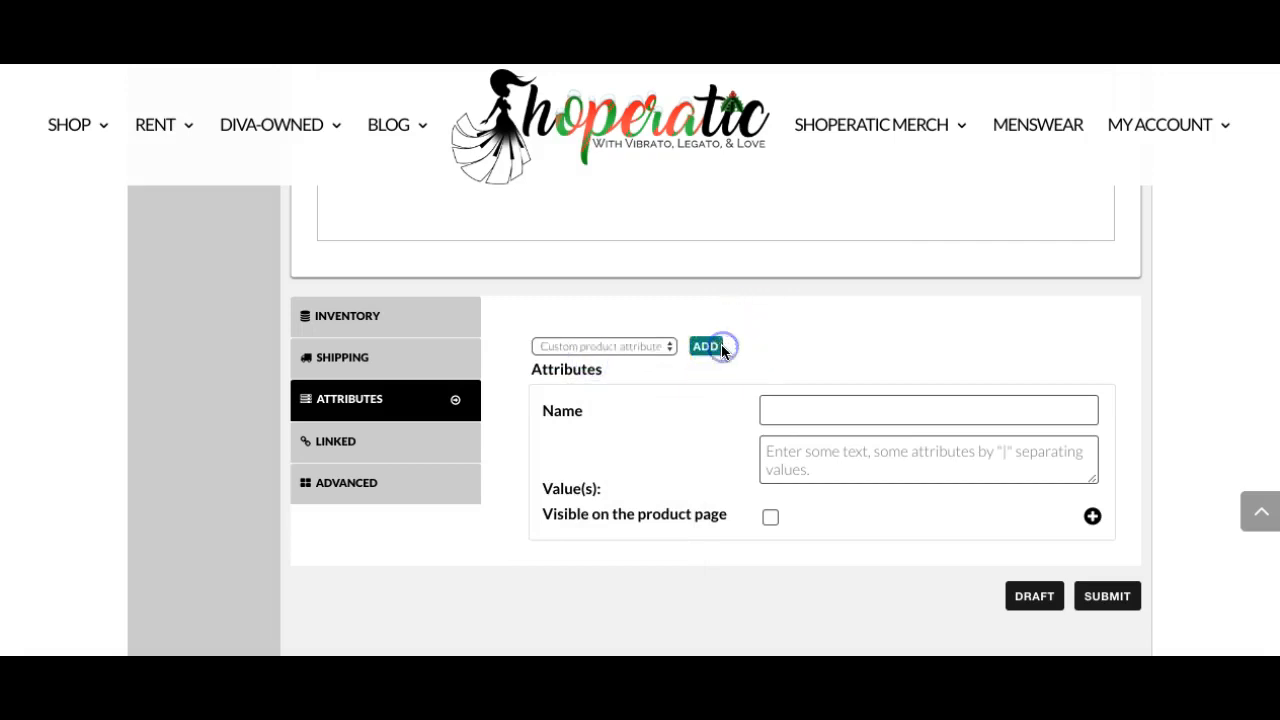
Add the Condition attribute to the product's attributes.
{"action": "left_click", "coordinate": [641, 347]}
{"action": "left_click", "coordinate": [641, 371]}
{"action": "left_click", "coordinate": [705, 347]}
{"action": "left_click", "coordinate": [640, 350]}
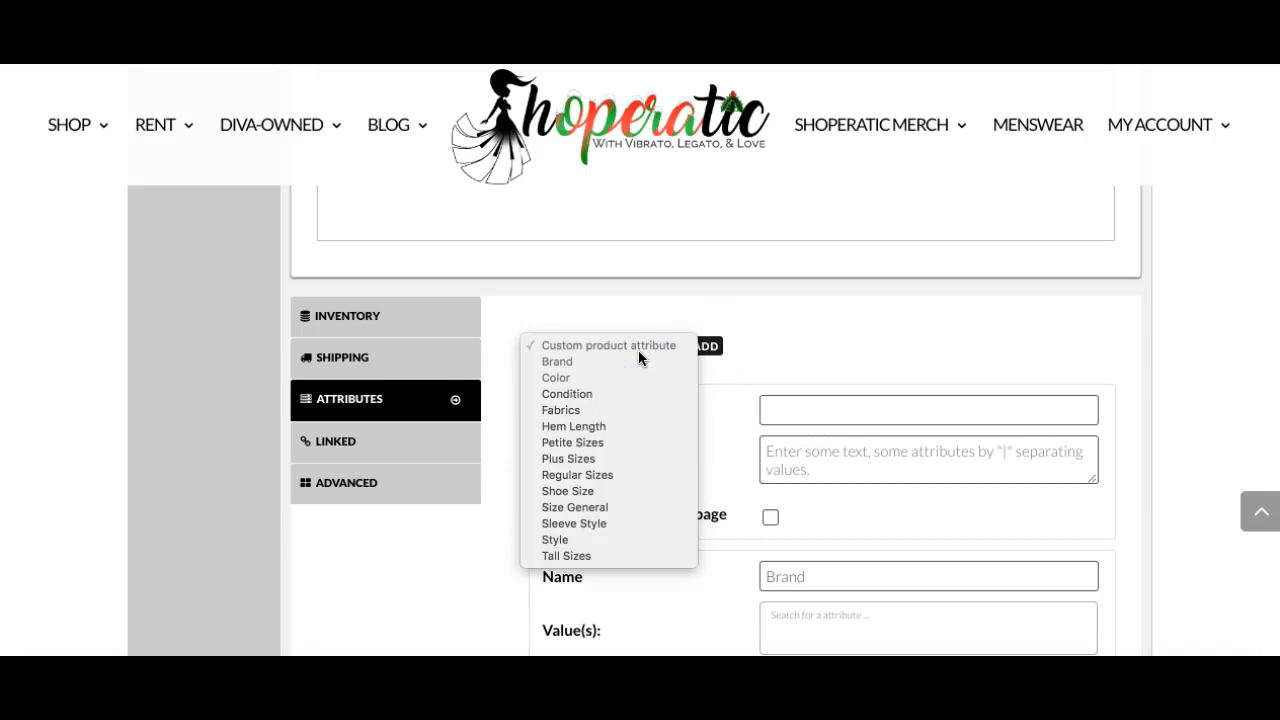
{"action": "left_click", "coordinate": [623, 392]}
{"action": "left_click", "coordinate": [712, 346]}
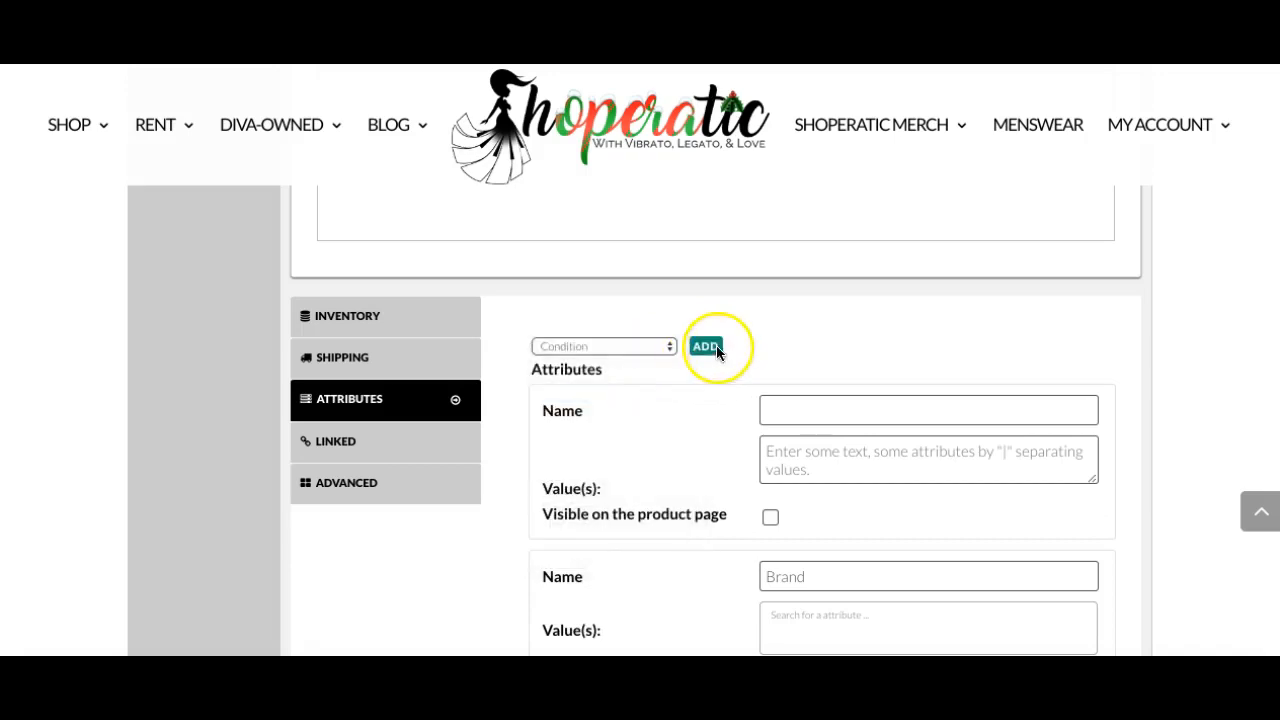
Add more attributes to the product, including Size General, Sleeve Style and Style.
{"action": "left_click", "coordinate": [645, 346]}
{"action": "left_click", "coordinate": [630, 425]}
{"action": "left_click", "coordinate": [706, 347]}
{"action": "left_click", "coordinate": [648, 344]}
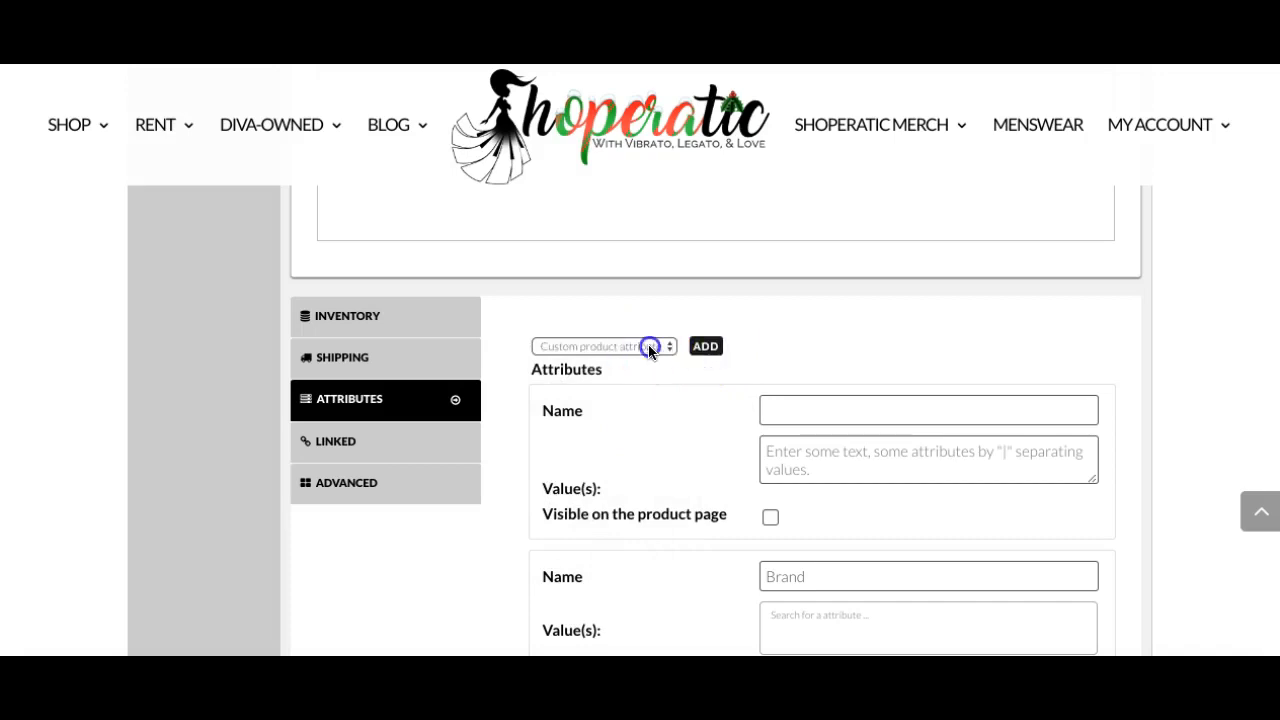
{"action": "left_click", "coordinate": [624, 507]}
{"action": "left_click", "coordinate": [708, 346]}
{"action": "left_click", "coordinate": [630, 352]}
{"action": "left_click", "coordinate": [610, 526]}
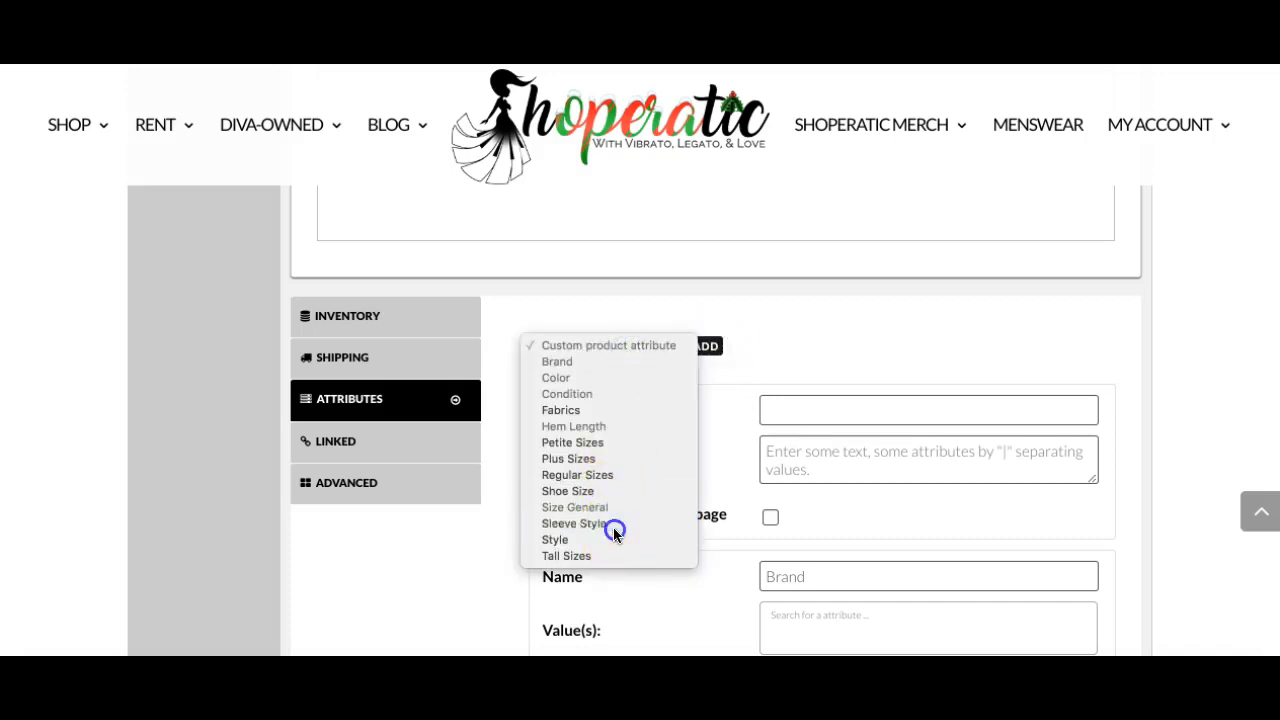
{"action": "left_click", "coordinate": [700, 346]}
{"action": "left_click", "coordinate": [628, 344]}
{"action": "left_click", "coordinate": [595, 538]}
{"action": "left_click", "coordinate": [704, 347]}
Set the Brand attribute's value to Kate Spade.
{"action": "scroll", "coordinate": [701, 431], "scroll_direction": "down", "scroll_amount": 3}
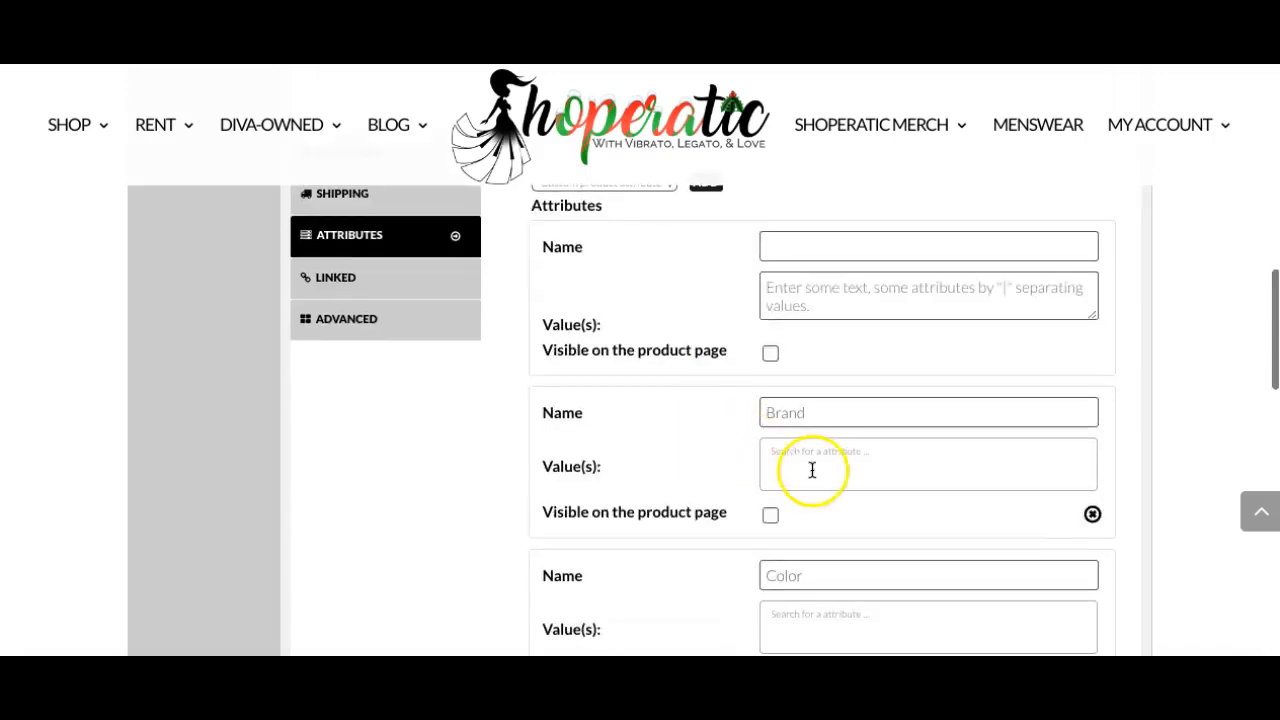
{"action": "left_click", "coordinate": [822, 470]}
{"action": "type", "text": "ka"}
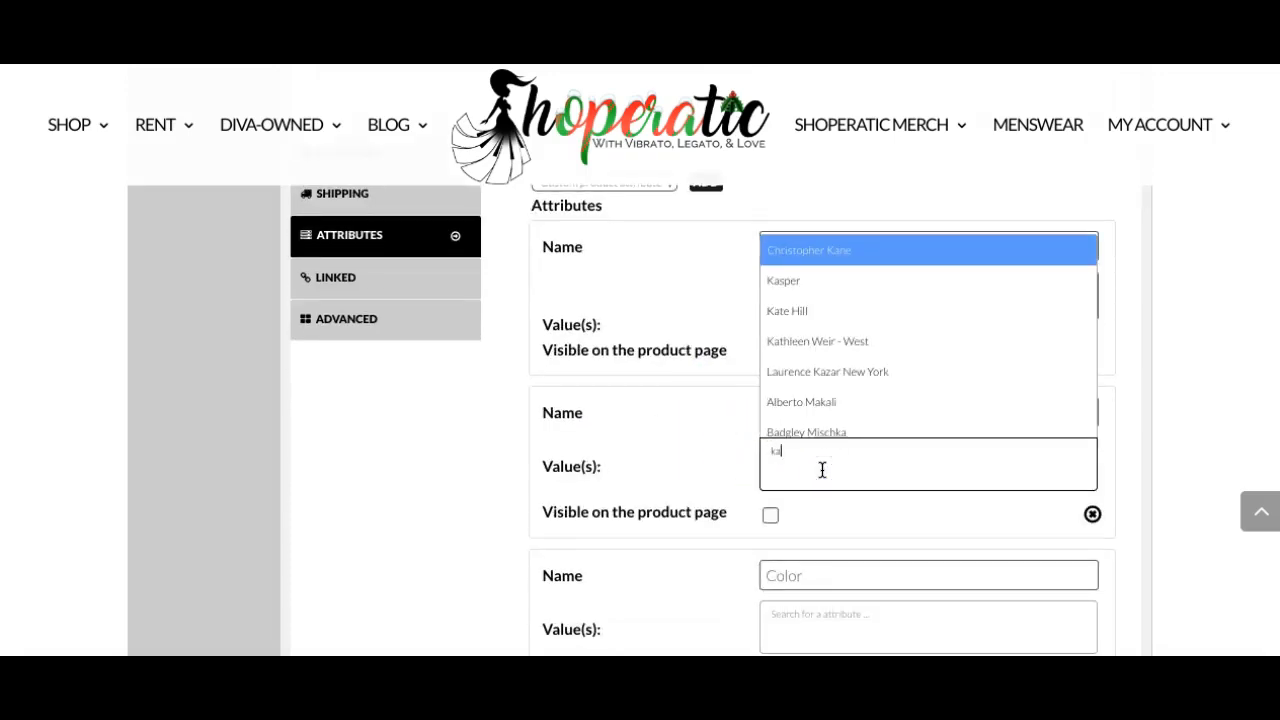
{"action": "type", "text": "te"}
{"action": "left_click", "coordinate": [851, 419]}
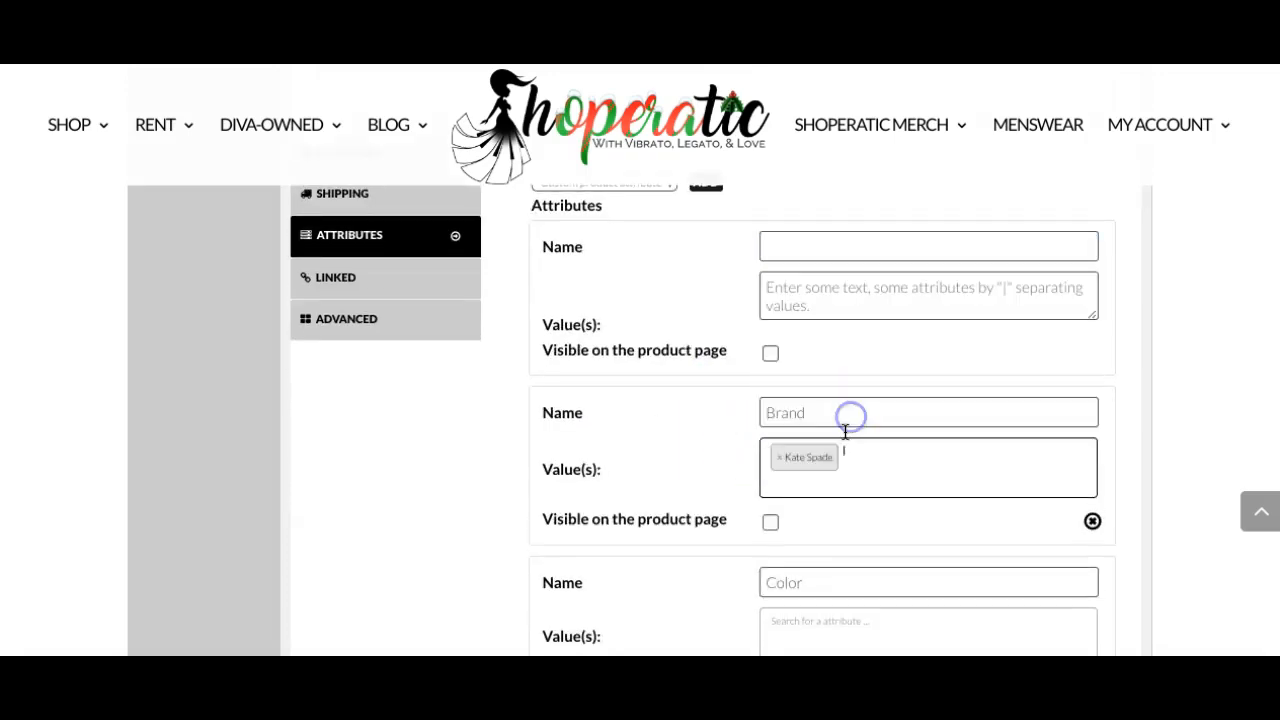
Set the Color attribute's values to Pink, Floral and Print/Graphic.
{"action": "scroll", "coordinate": [845, 432], "scroll_direction": "down", "scroll_amount": 3}
{"action": "left_click", "coordinate": [845, 434]}
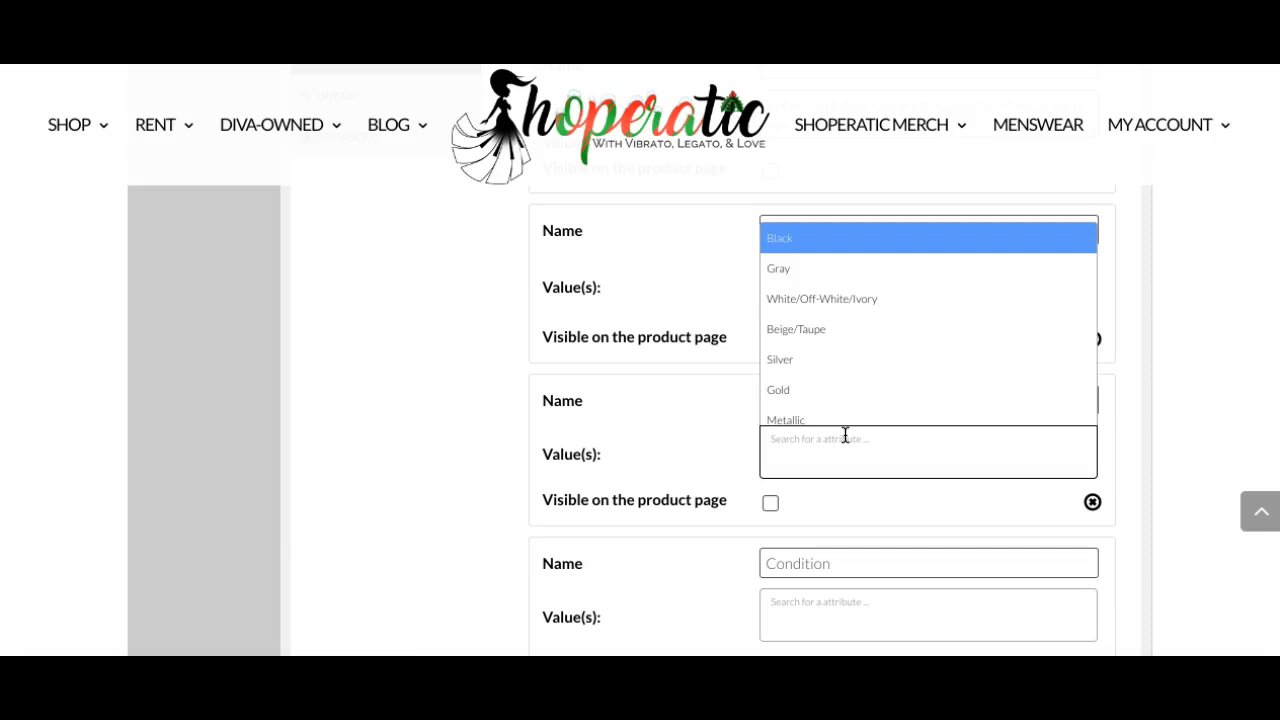
{"action": "type", "text": "pi"}
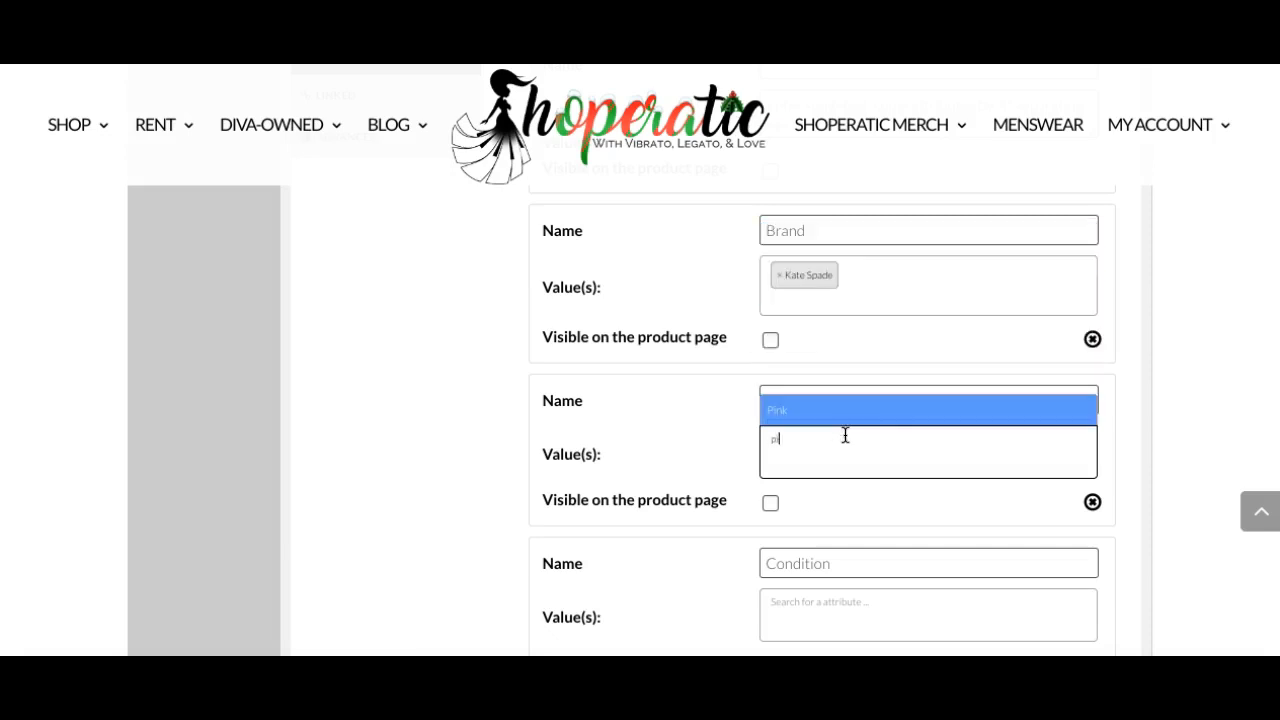
{"action": "key", "text": "Return"}
{"action": "type", "text": "flo"}
{"action": "key", "text": "Return"}
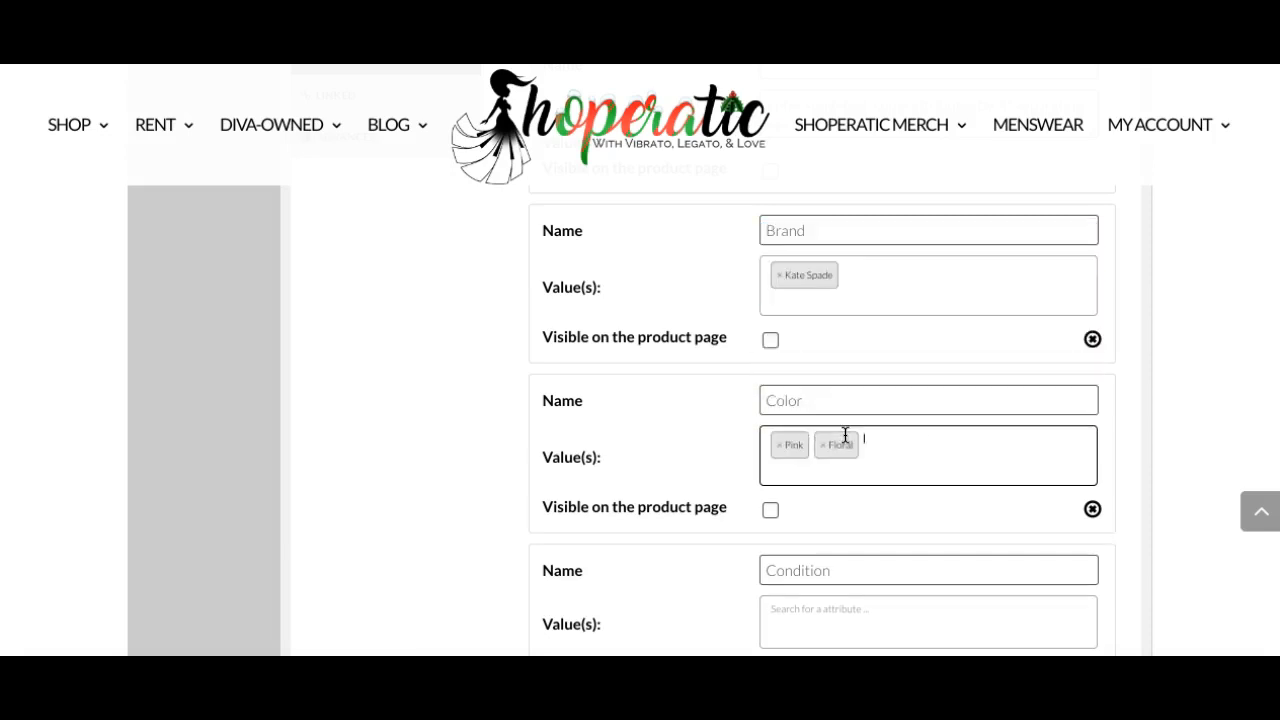
{"action": "type", "text": "pr"}
{"action": "left_click", "coordinate": [846, 417]}
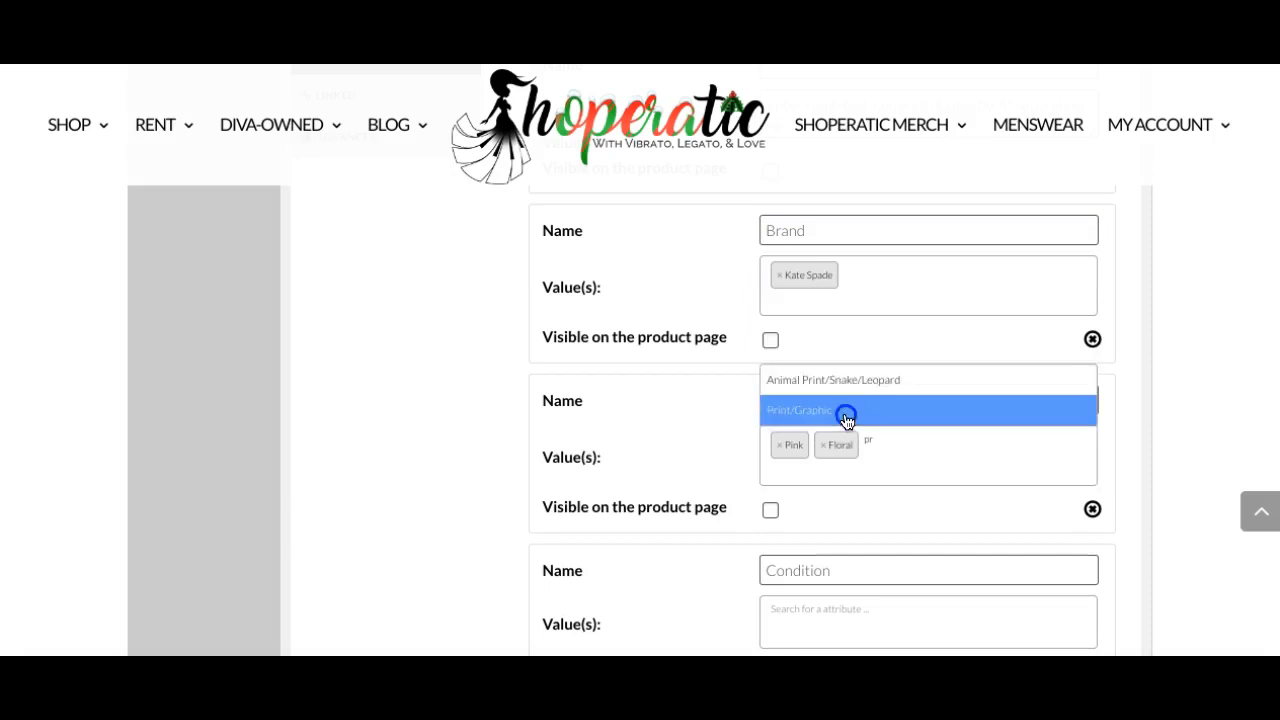
Set the Condition attribute's value to Like New/Preowned.
{"action": "scroll", "coordinate": [975, 420], "scroll_direction": "down", "scroll_amount": 2}
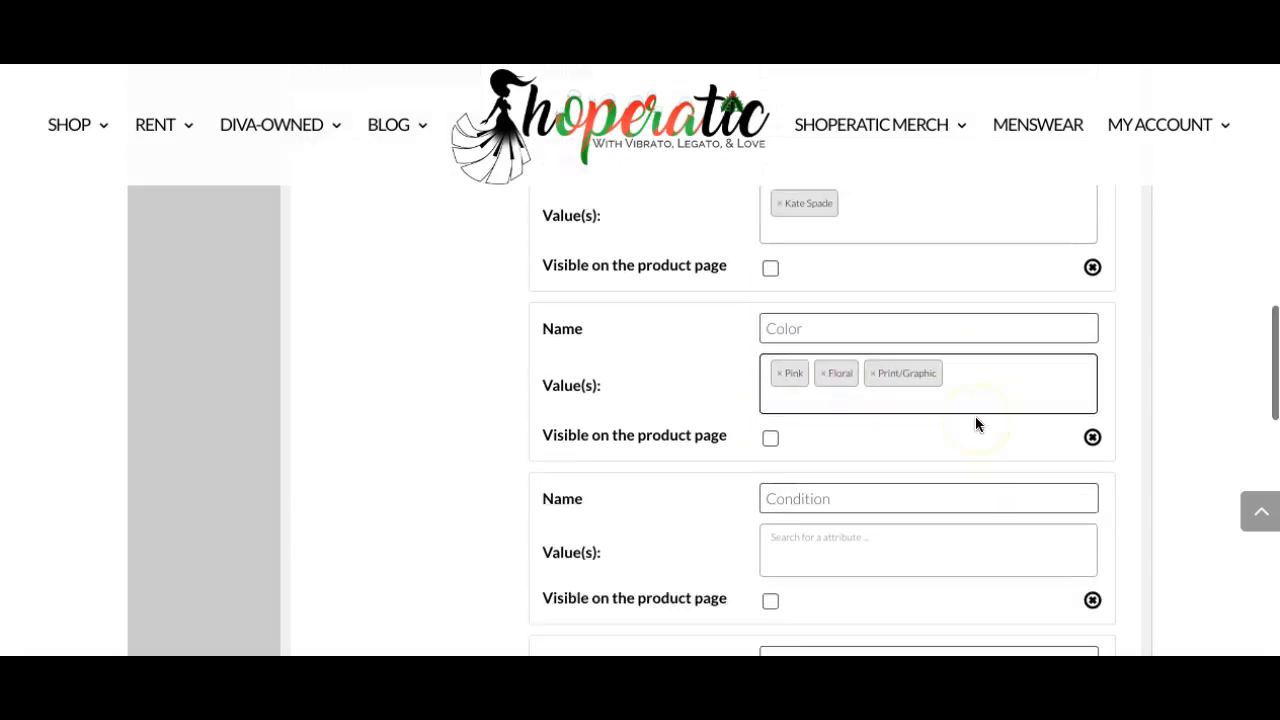
{"action": "left_click", "coordinate": [969, 488]}
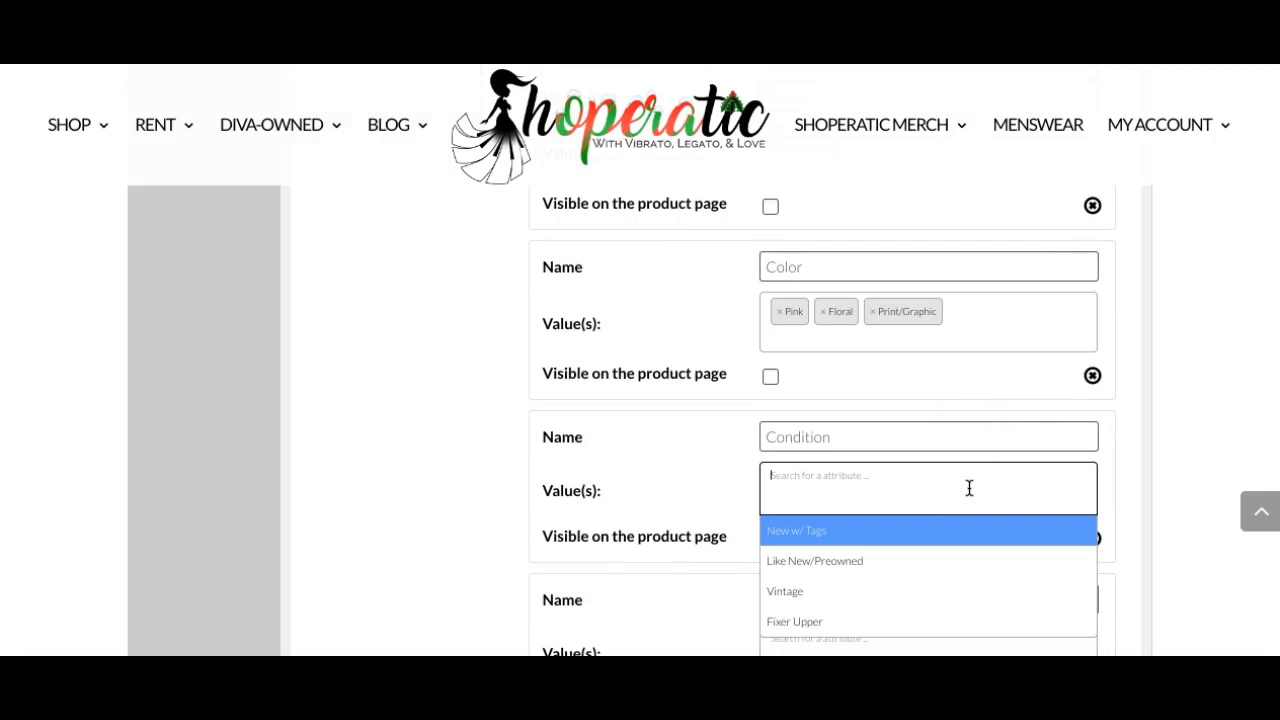
{"action": "left_click", "coordinate": [971, 560]}
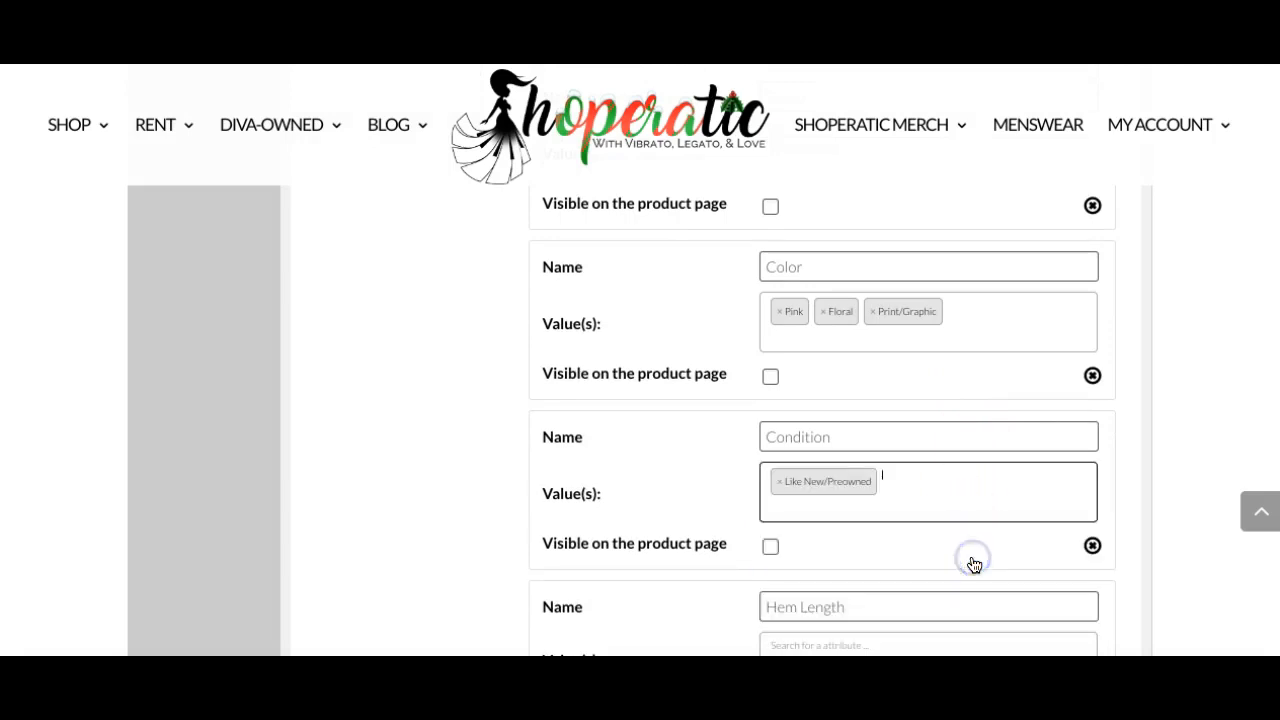
Set the Hem Length attribute's values to Above Knee and Knee.
{"action": "scroll", "coordinate": [937, 474], "scroll_direction": "down", "scroll_amount": 2}
{"action": "left_click", "coordinate": [926, 523]}
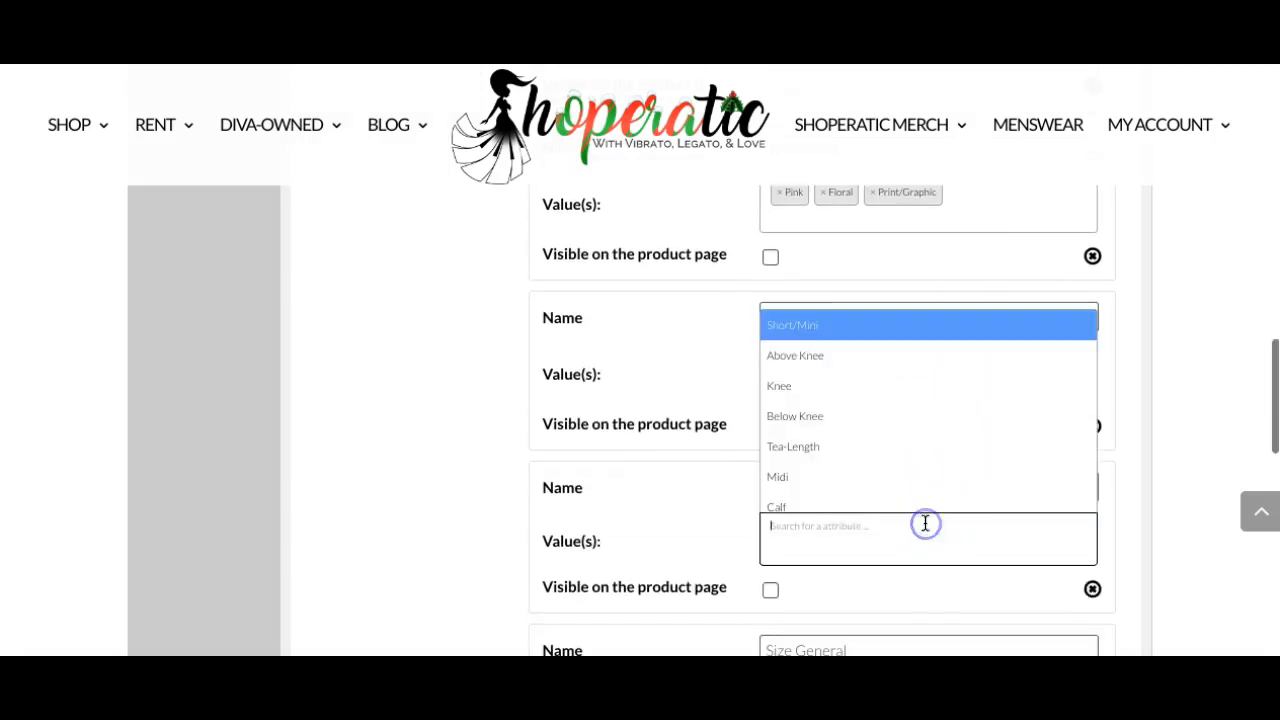
{"action": "type", "text": "ab"}
{"action": "left_click", "coordinate": [876, 508]}
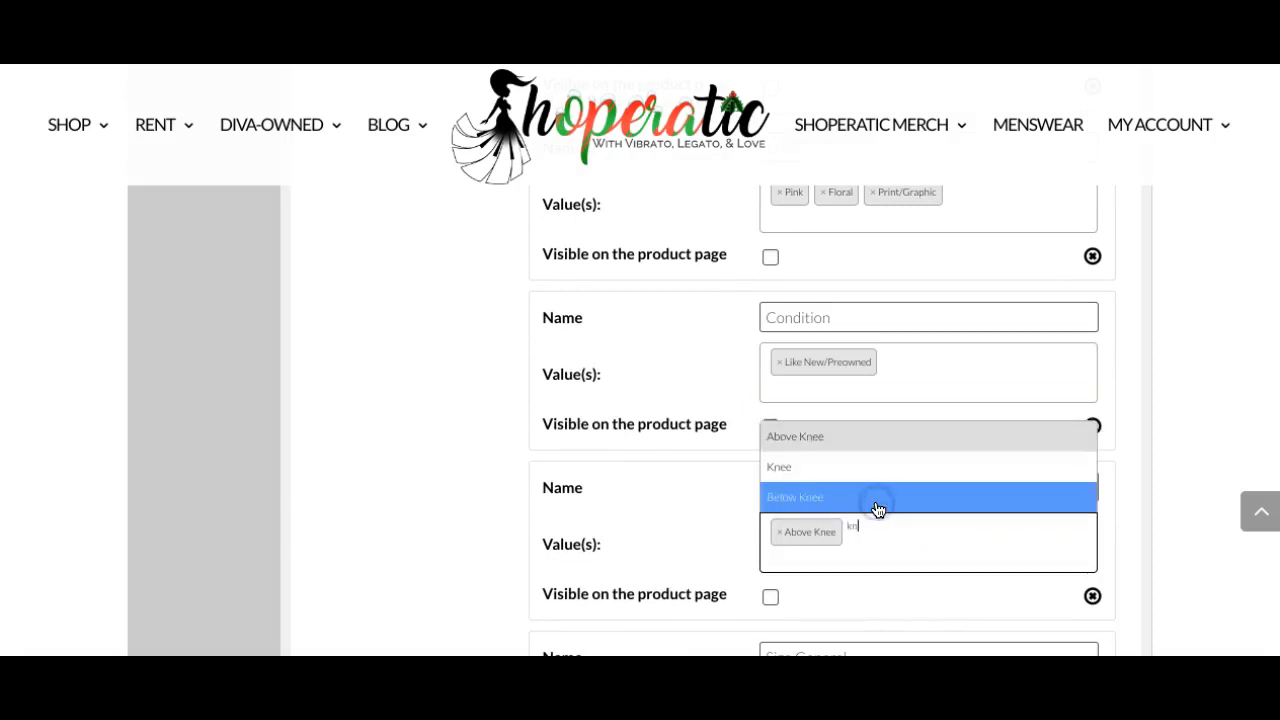
{"action": "left_click", "coordinate": [866, 461]}
Set the Size General attribute's value to S.
{"action": "scroll", "coordinate": [755, 470], "scroll_direction": "down", "scroll_amount": 3}
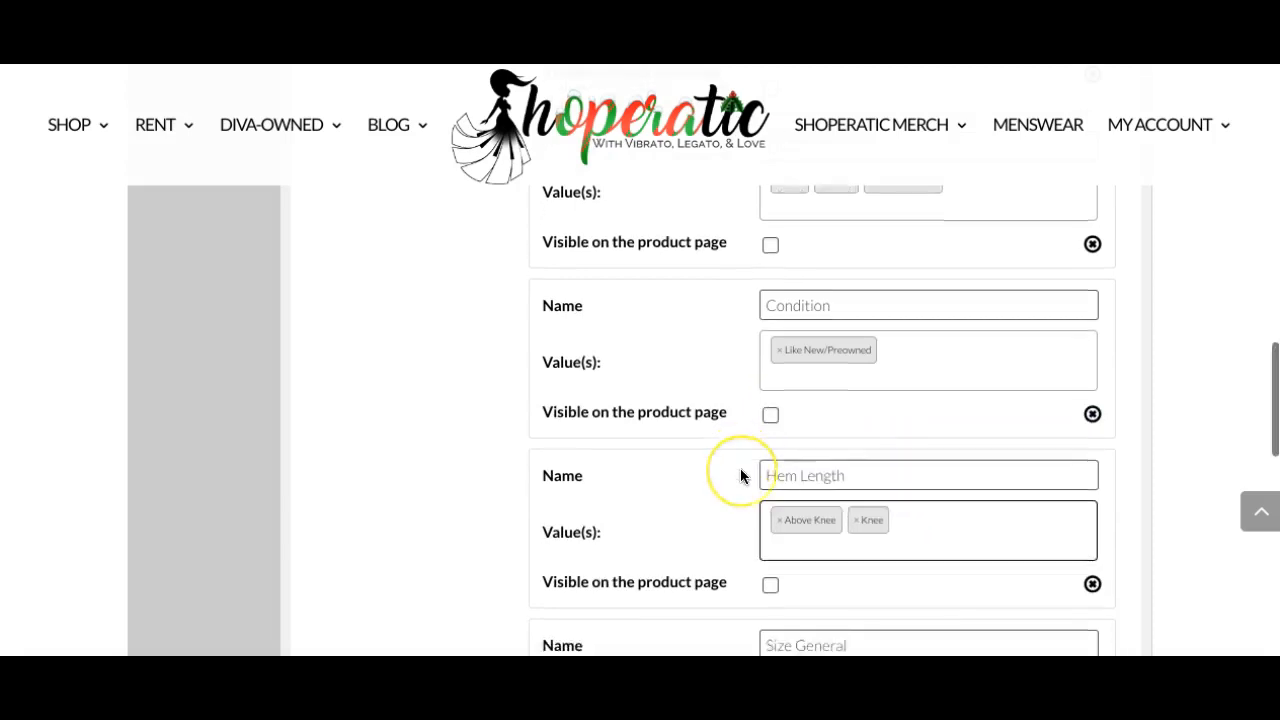
{"action": "left_click", "coordinate": [785, 478]}
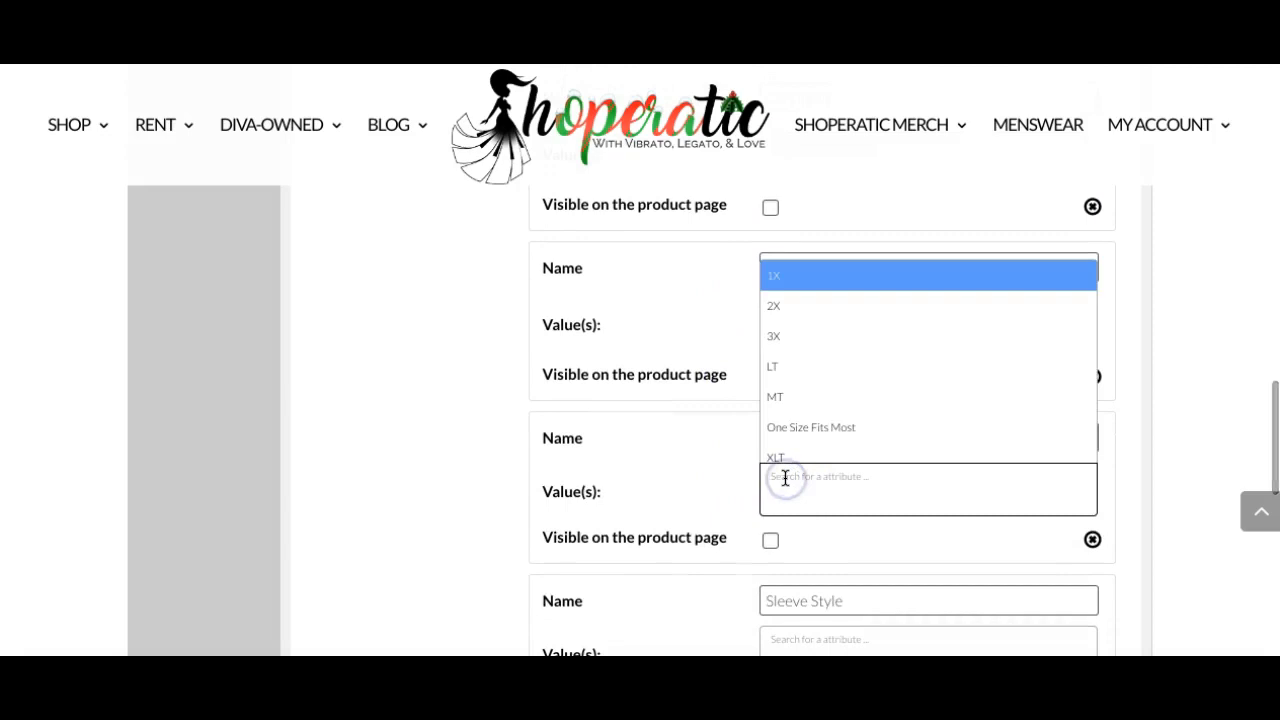
{"action": "type", "text": "4"}
{"action": "key", "text": "BackSpace"}
{"action": "scroll", "coordinate": [780, 477], "scroll_direction": "down", "scroll_amount": 3}
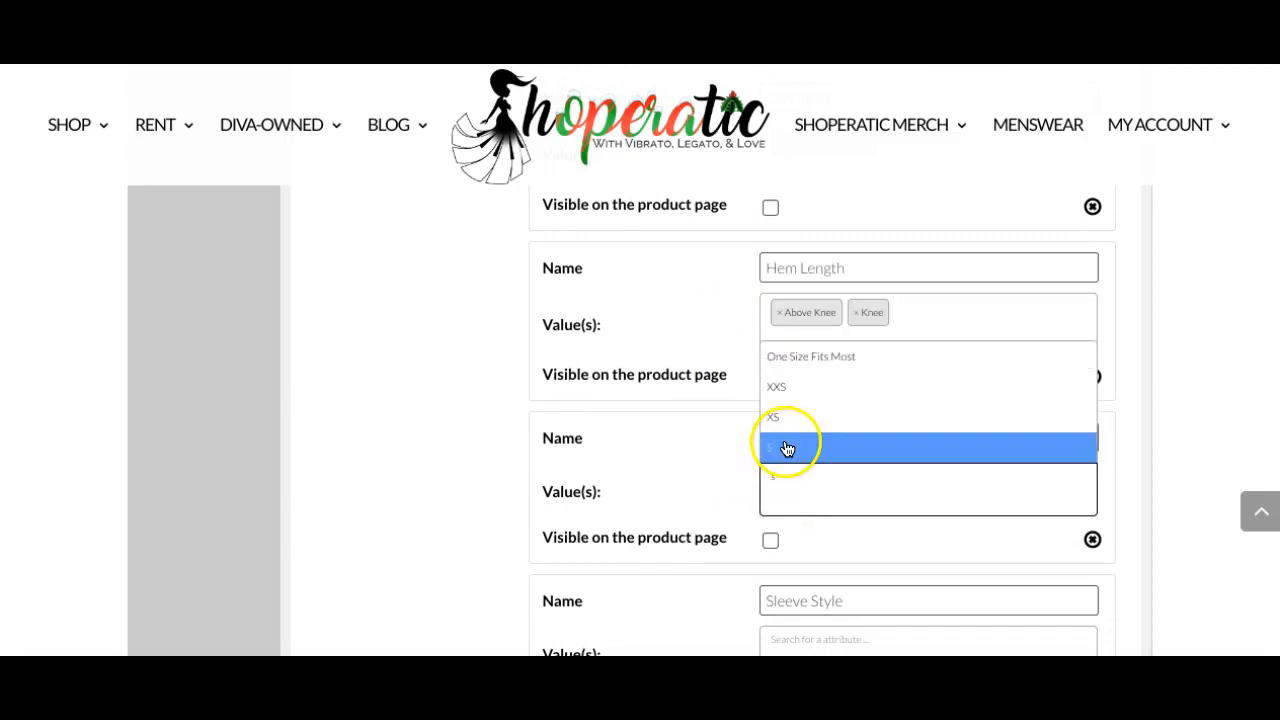
{"action": "left_click", "coordinate": [786, 447]}
Add the Regular Sizes attribute to the product's attributes.
{"action": "scroll", "coordinate": [730, 447], "scroll_direction": "down", "scroll_amount": 3}
{"action": "scroll", "coordinate": [730, 447], "scroll_direction": "up", "scroll_amount": 6}
{"action": "scroll", "coordinate": [730, 447], "scroll_direction": "up", "scroll_amount": 3}
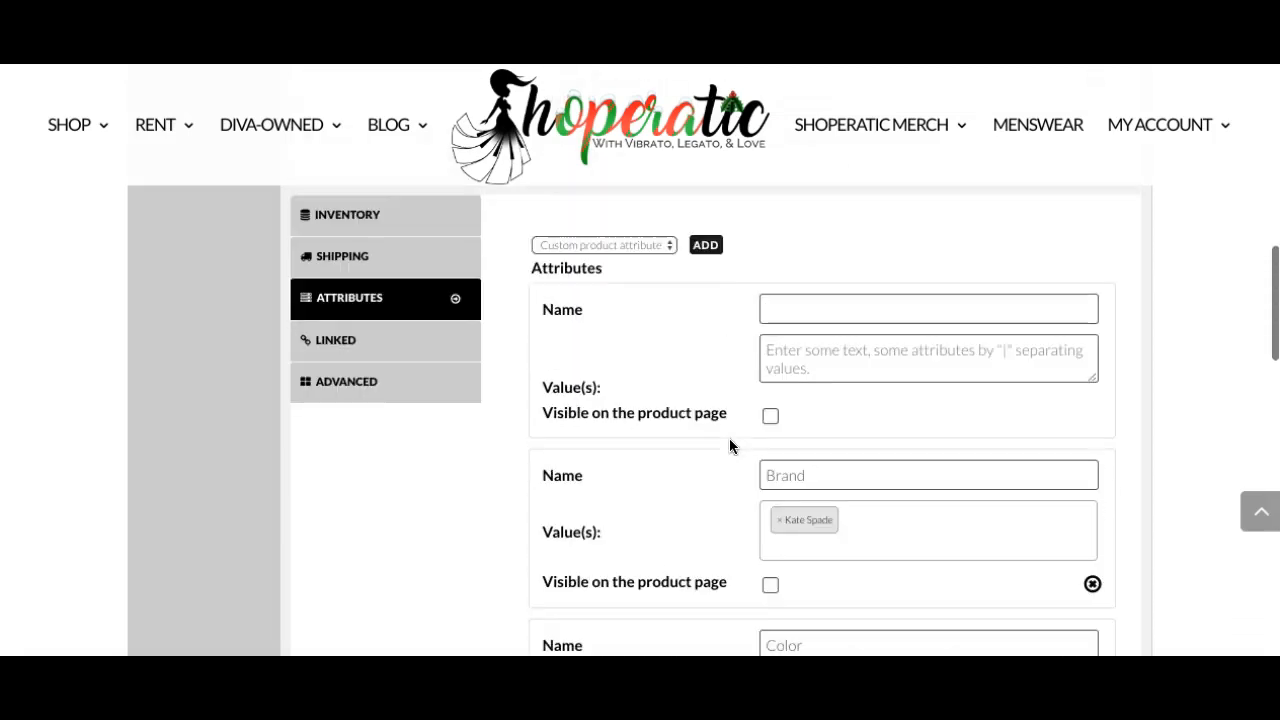
{"action": "left_click", "coordinate": [651, 246]}
{"action": "left_click", "coordinate": [649, 372]}
{"action": "left_click", "coordinate": [709, 250]}
Set the Sleeve Style attribute's value to Sleeveless.
{"action": "scroll", "coordinate": [726, 357], "scroll_direction": "down", "scroll_amount": 10}
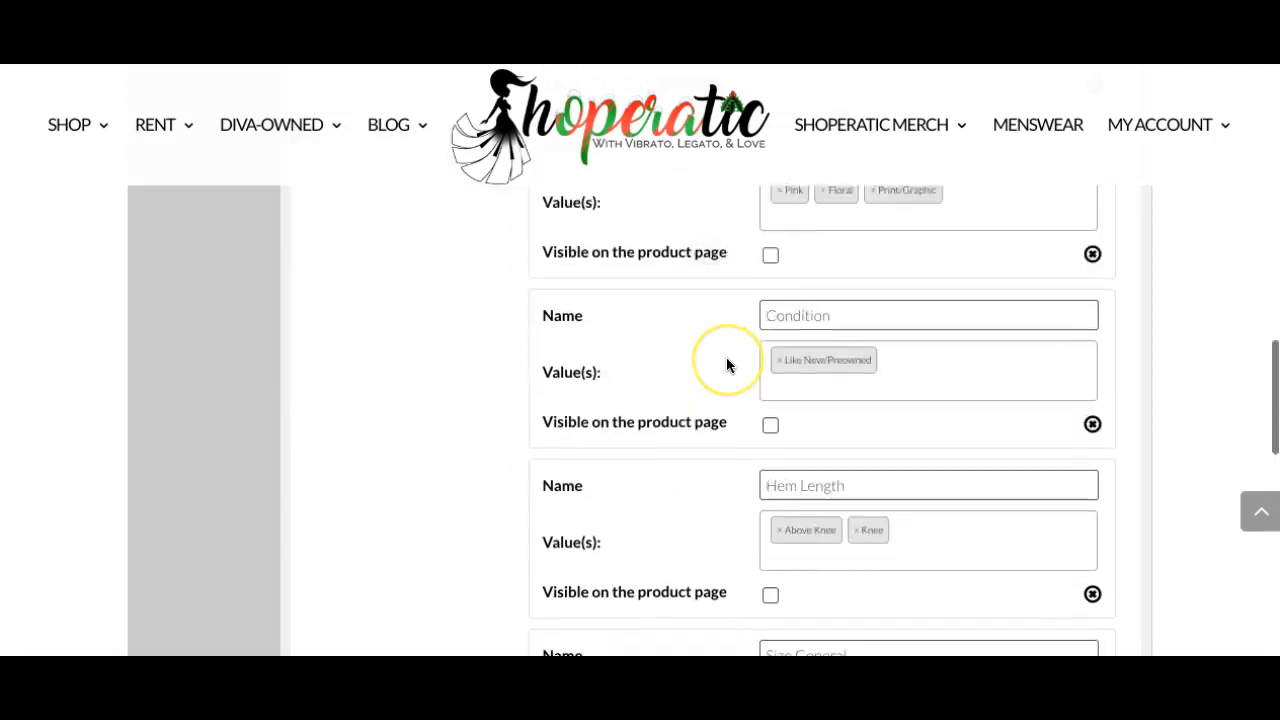
{"action": "left_click", "coordinate": [840, 420]}
{"action": "type", "text": "slev"}
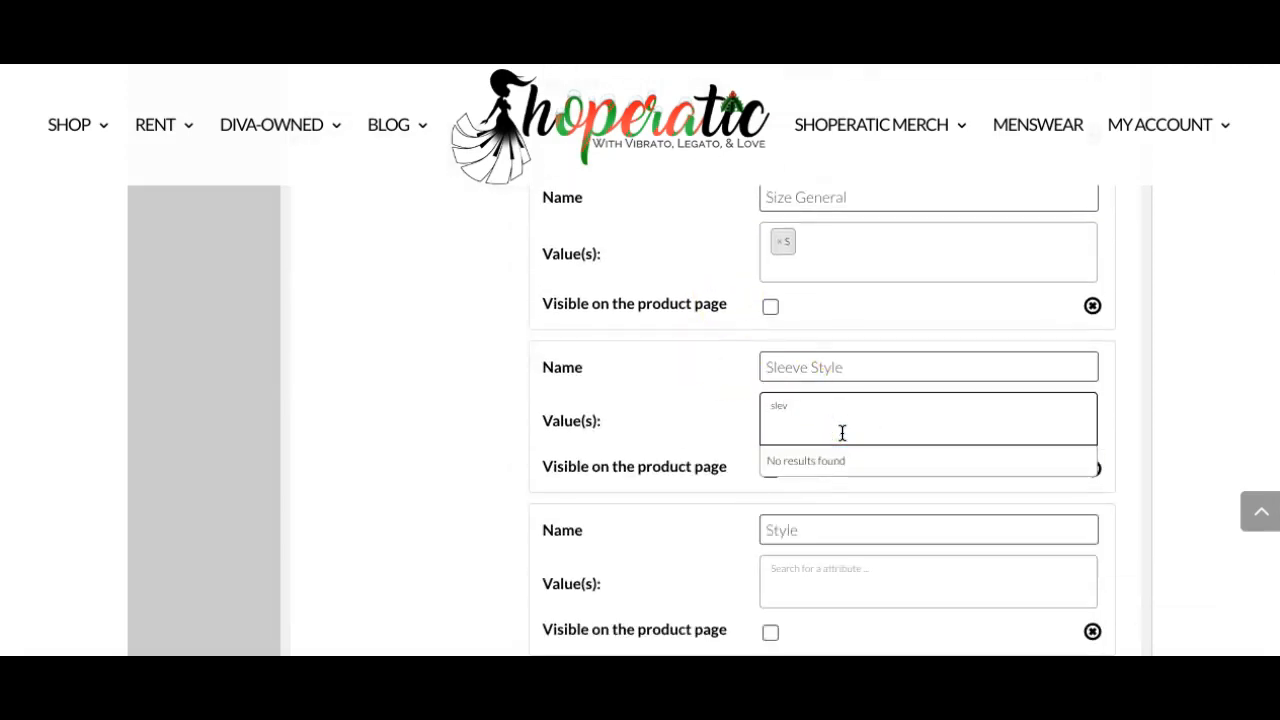
{"action": "key", "text": "BackSpace"}
{"action": "type", "text": "eve"}
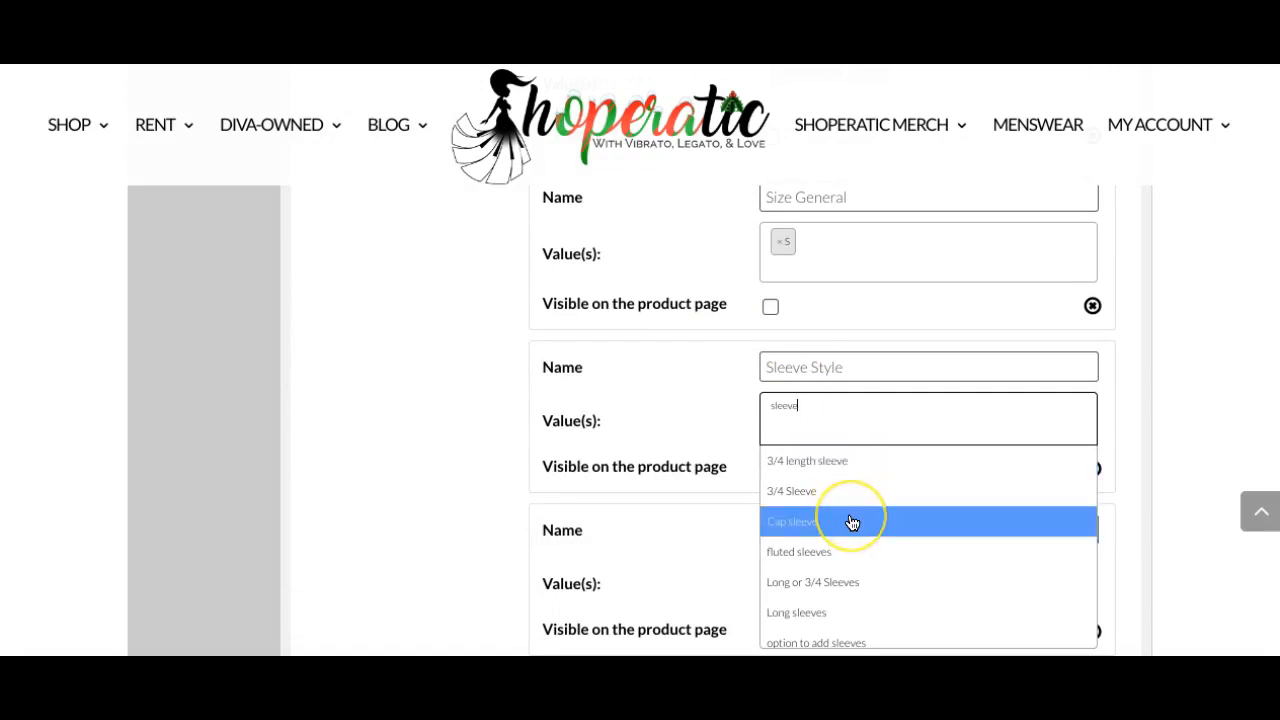
{"action": "scroll", "coordinate": [851, 523], "scroll_direction": "down", "scroll_amount": 2}
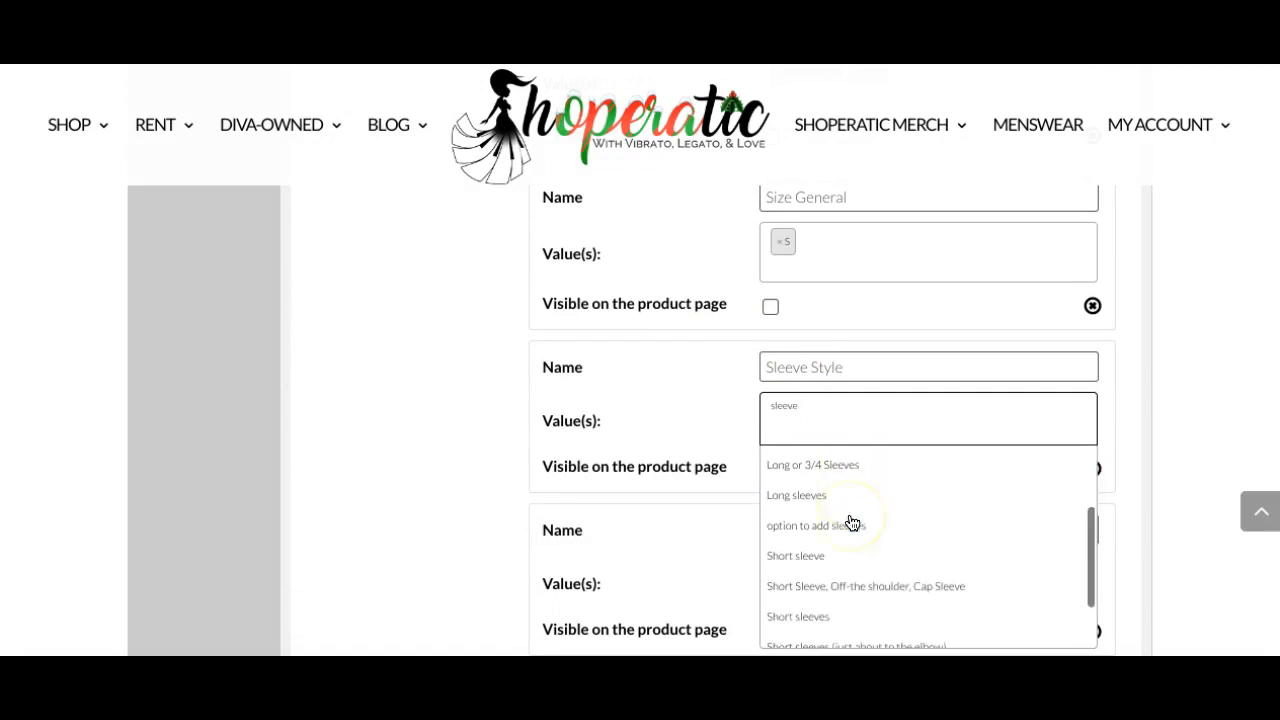
{"action": "left_click", "coordinate": [839, 630]}
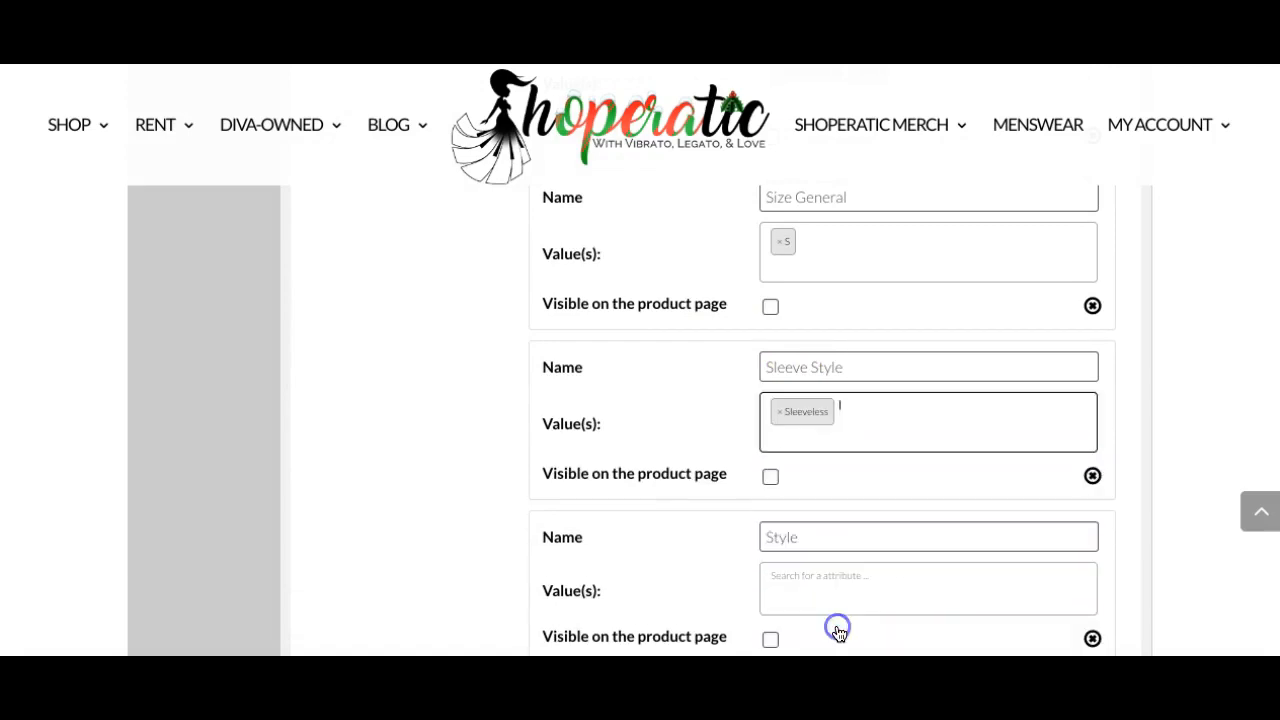
Set the Style attribute's value to Sheath.
{"action": "left_click", "coordinate": [820, 575]}
{"action": "type", "text": "sje"}
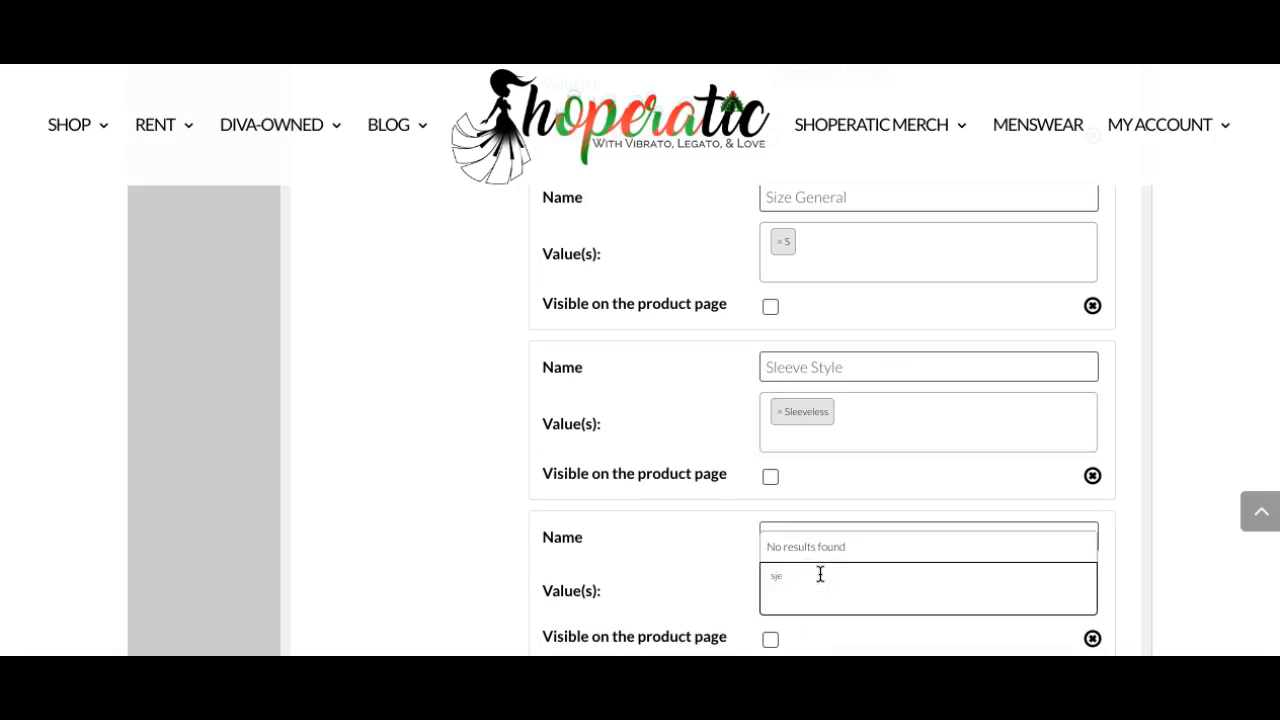
{"action": "key", "text": "BackSpace"}
{"action": "key", "text": "BackSpace"}
{"action": "type", "text": "he"}
{"action": "left_click", "coordinate": [820, 516]}
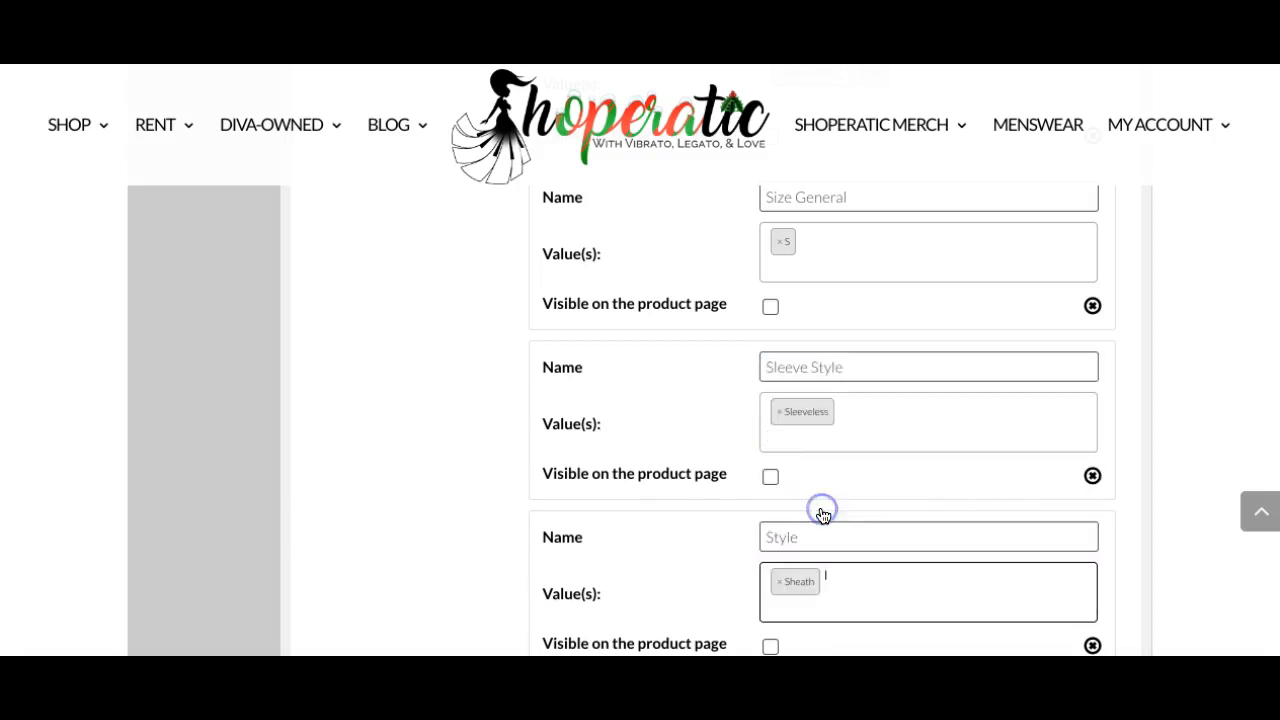
Set the Regular Sizes attribute's values to 4 and 6.
{"action": "scroll", "coordinate": [822, 516], "scroll_direction": "down", "scroll_amount": 3}
{"action": "left_click", "coordinate": [822, 516]}
{"action": "type", "text": "4"}
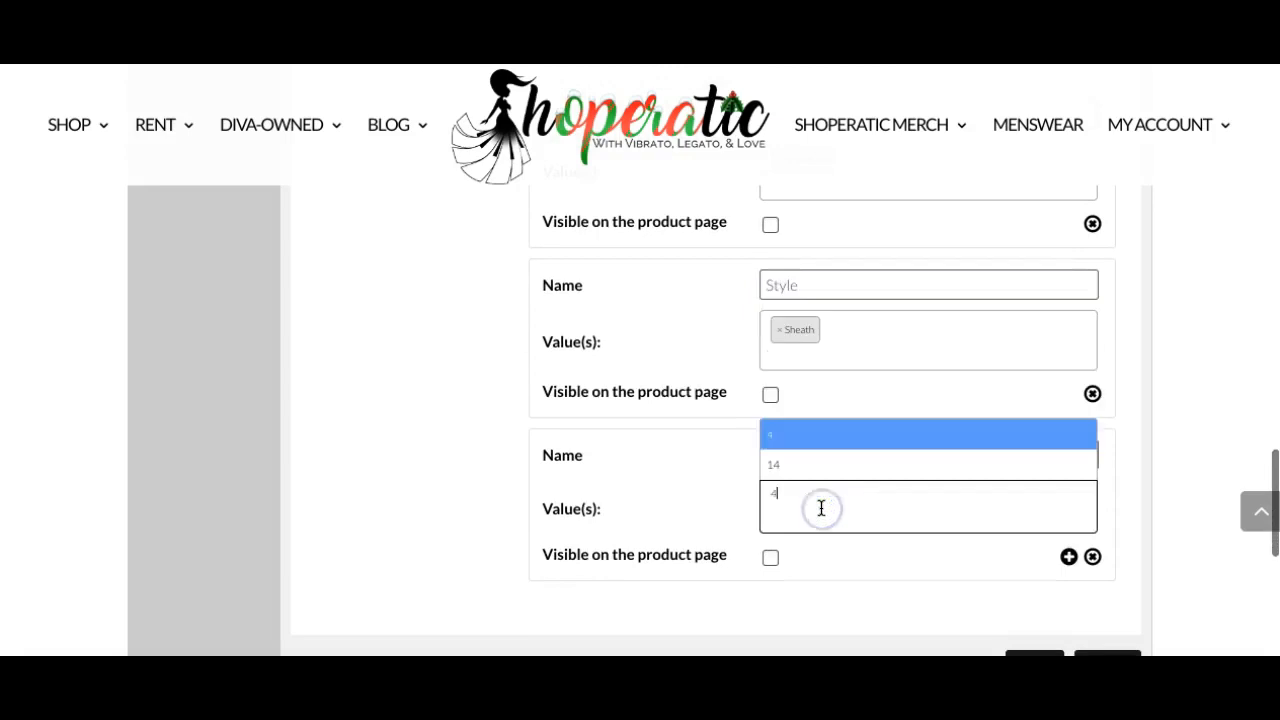
{"action": "left_click", "coordinate": [817, 441]}
{"action": "type", "text": "6"}
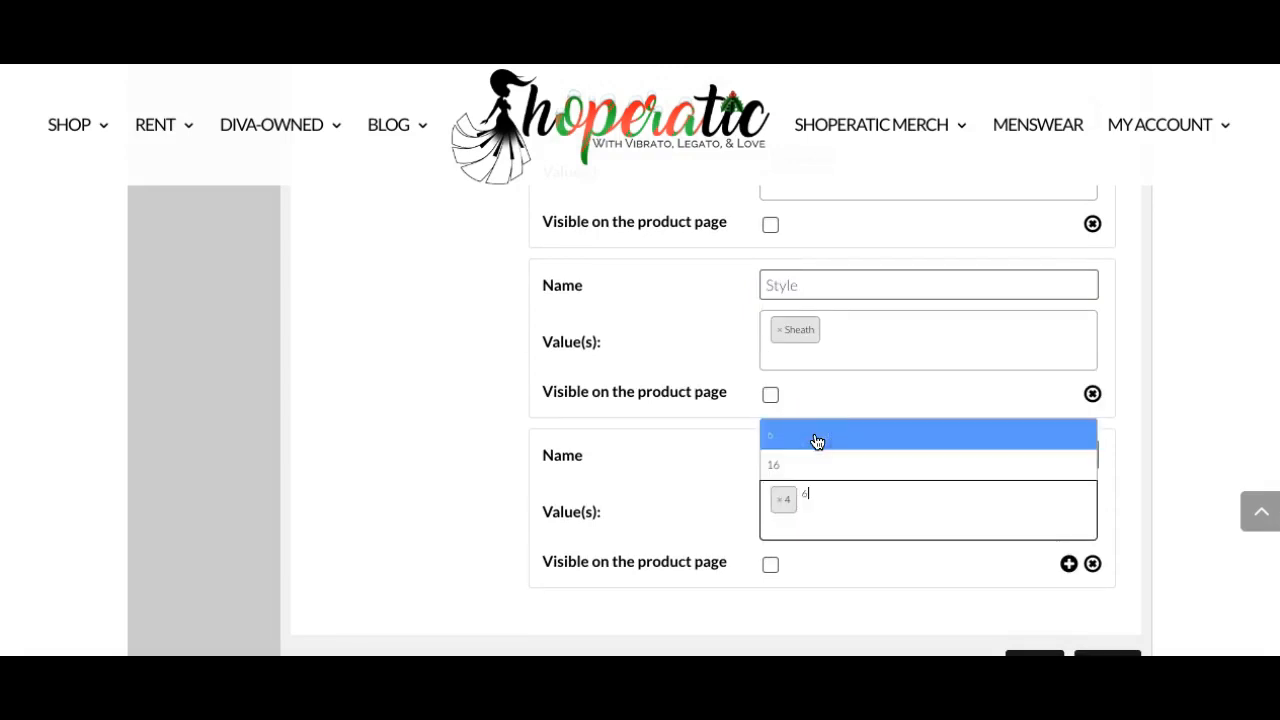
{"action": "left_click", "coordinate": [817, 441]}
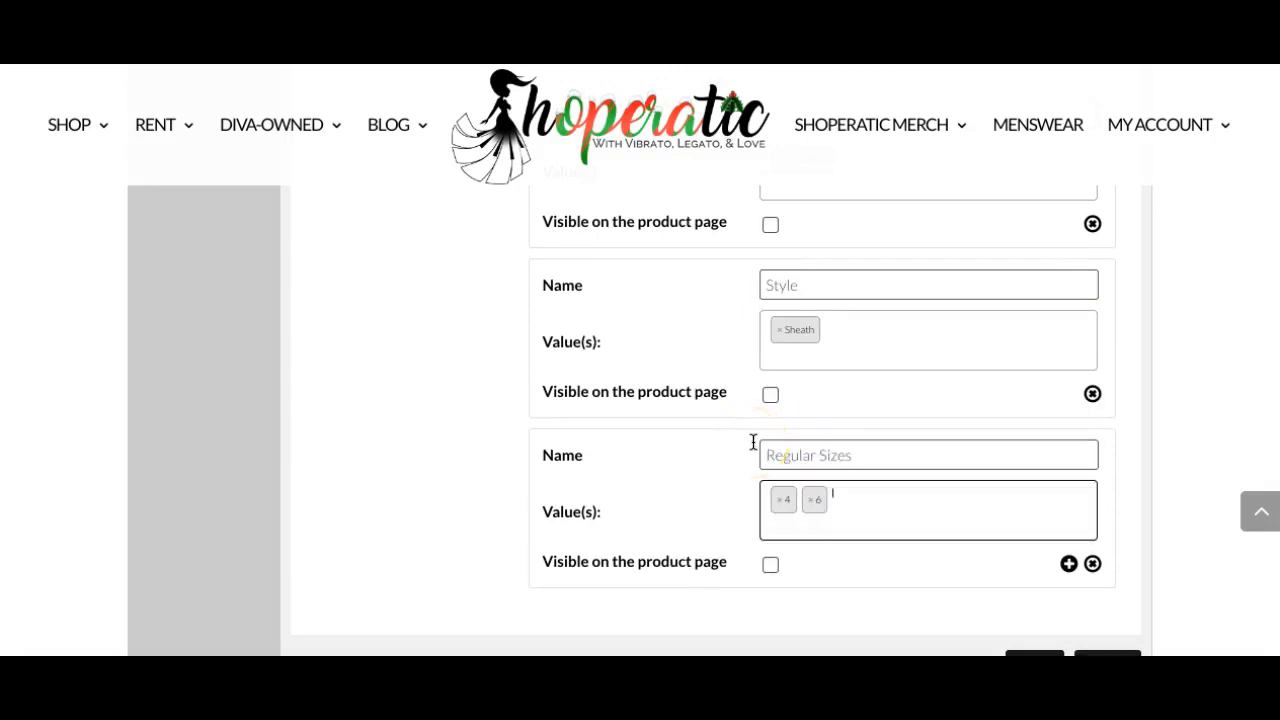
Open the Linked section of the product data.
{"action": "scroll", "coordinate": [753, 442], "scroll_direction": "up", "scroll_amount": 5}
{"action": "scroll", "coordinate": [753, 442], "scroll_direction": "up", "scroll_amount": 7}
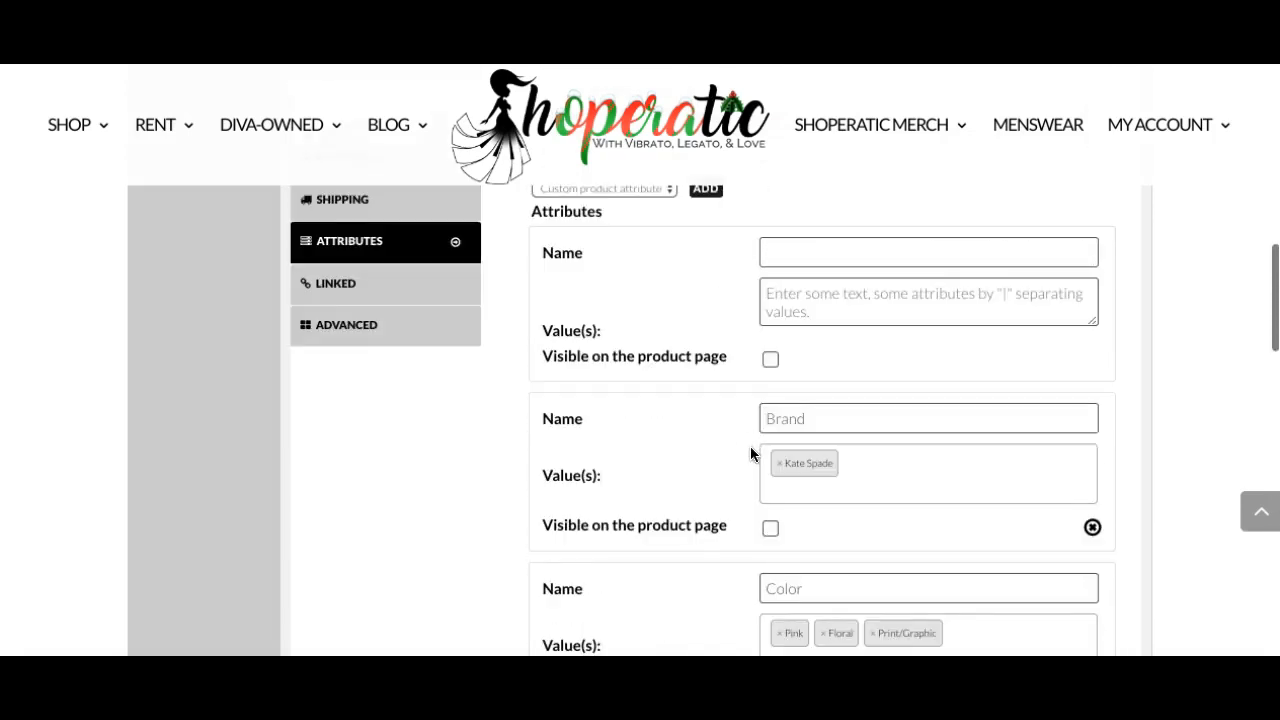
{"action": "scroll", "coordinate": [753, 454], "scroll_direction": "up", "scroll_amount": 1}
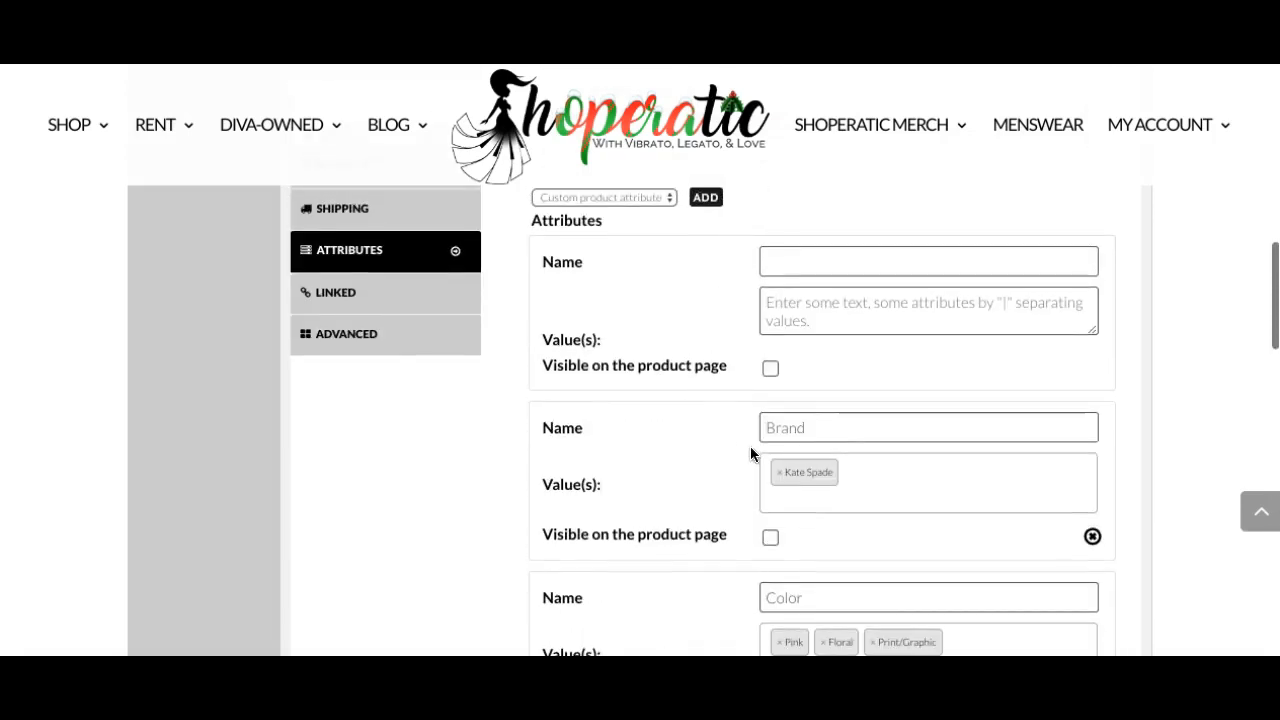
{"action": "left_click", "coordinate": [403, 296]}
{"action": "scroll", "coordinate": [680, 277], "scroll_direction": "up", "scroll_amount": 1}
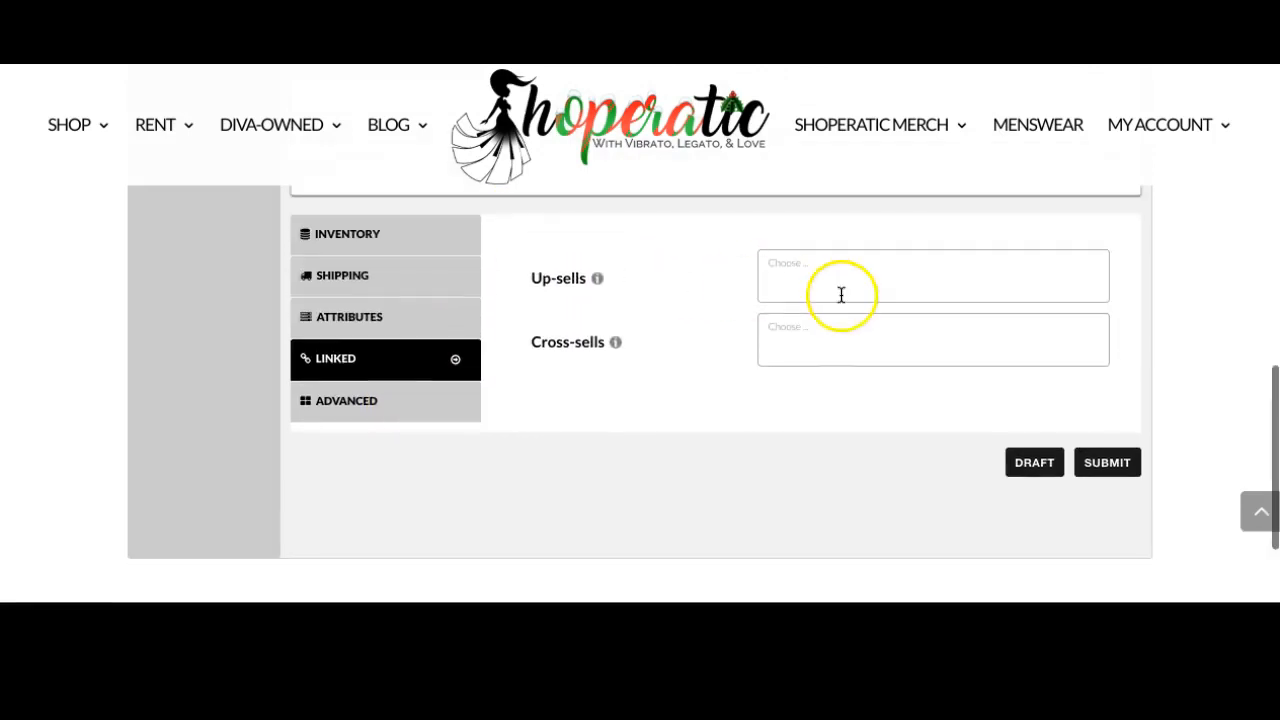
Browse the Up-sells product list without choosing any product.
{"action": "left_click", "coordinate": [841, 286]}
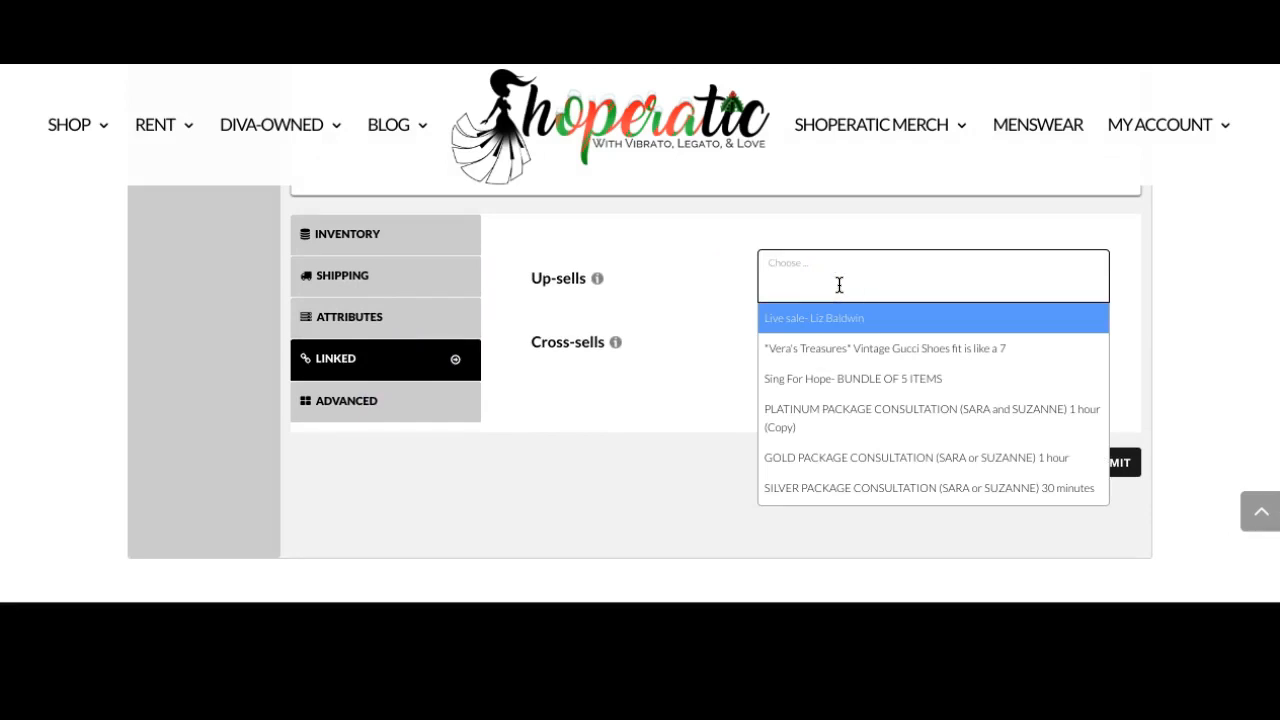
{"action": "scroll", "coordinate": [815, 378], "scroll_direction": "down", "scroll_amount": 8}
{"action": "scroll", "coordinate": [816, 382], "scroll_direction": "down", "scroll_amount": 10}
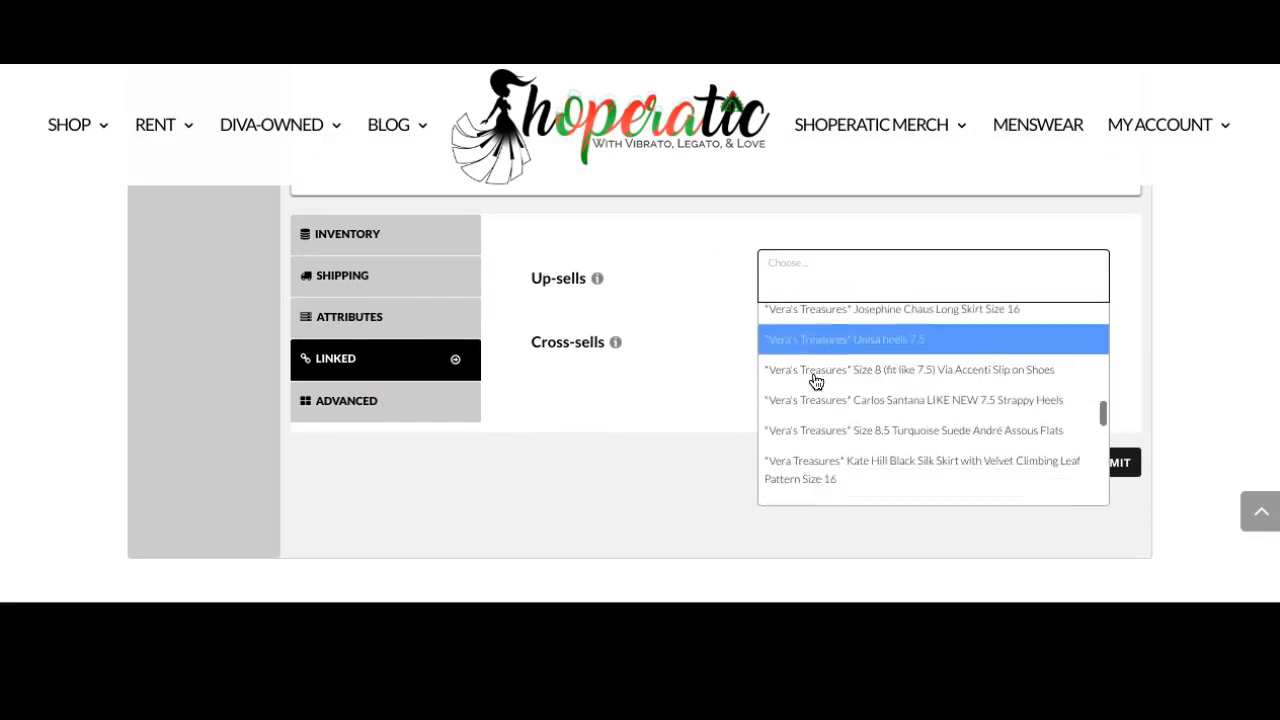
{"action": "scroll", "coordinate": [816, 382], "scroll_direction": "up", "scroll_amount": 16}
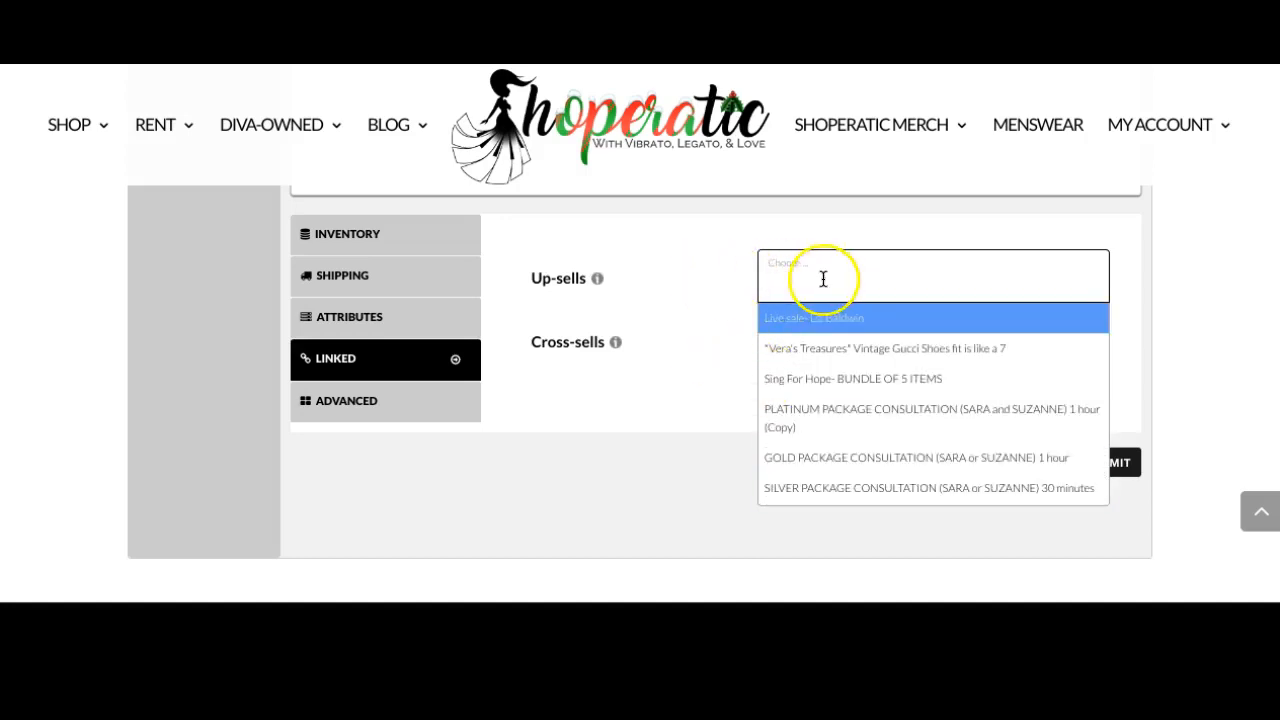
{"action": "left_click", "coordinate": [715, 285]}
{"action": "left_click", "coordinate": [794, 334]}
{"action": "left_click", "coordinate": [724, 327]}
{"action": "scroll", "coordinate": [724, 330], "scroll_direction": "up", "scroll_amount": 10}
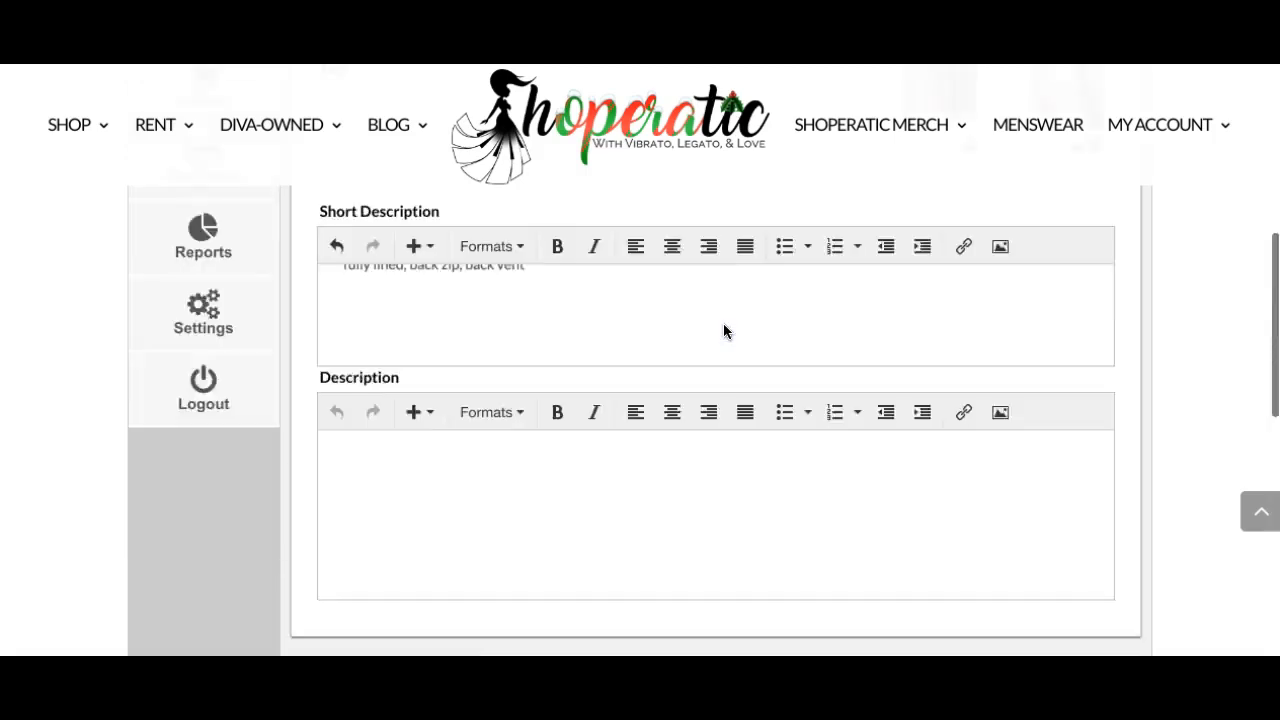
Submit the new product listing.
{"action": "scroll", "coordinate": [724, 331], "scroll_direction": "up", "scroll_amount": 3}
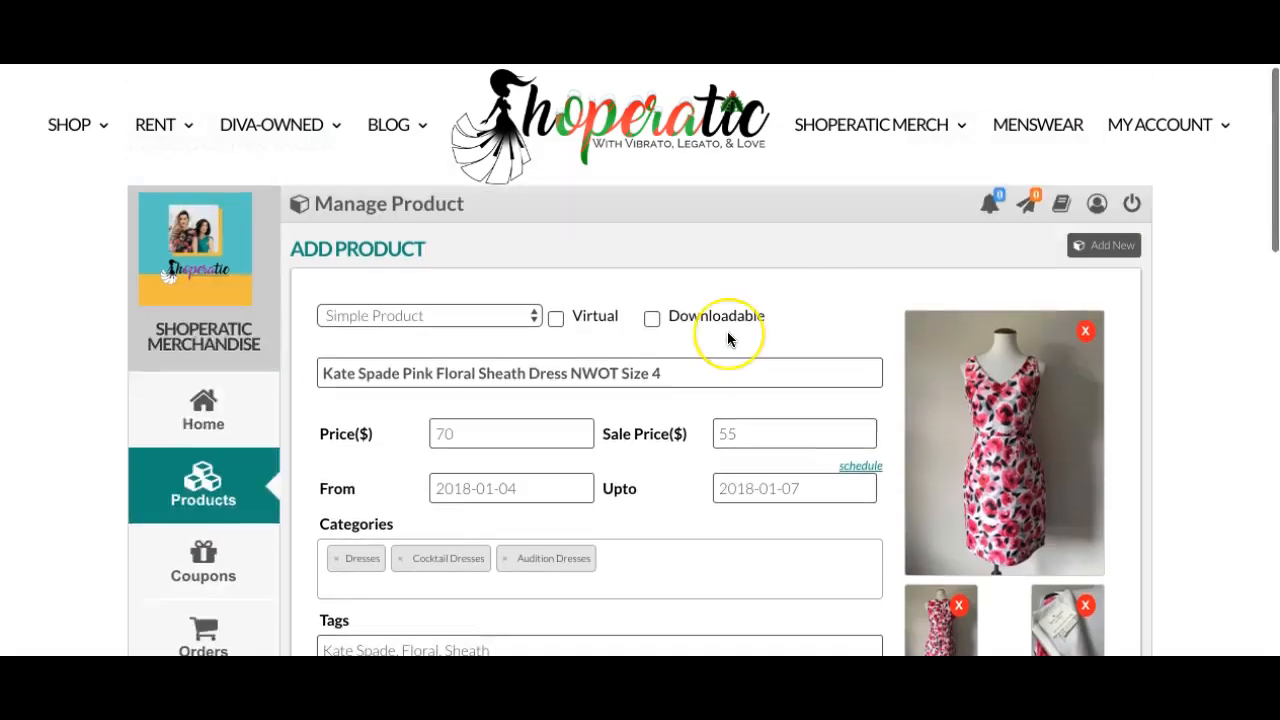
{"action": "scroll", "coordinate": [728, 333], "scroll_direction": "down", "scroll_amount": 15}
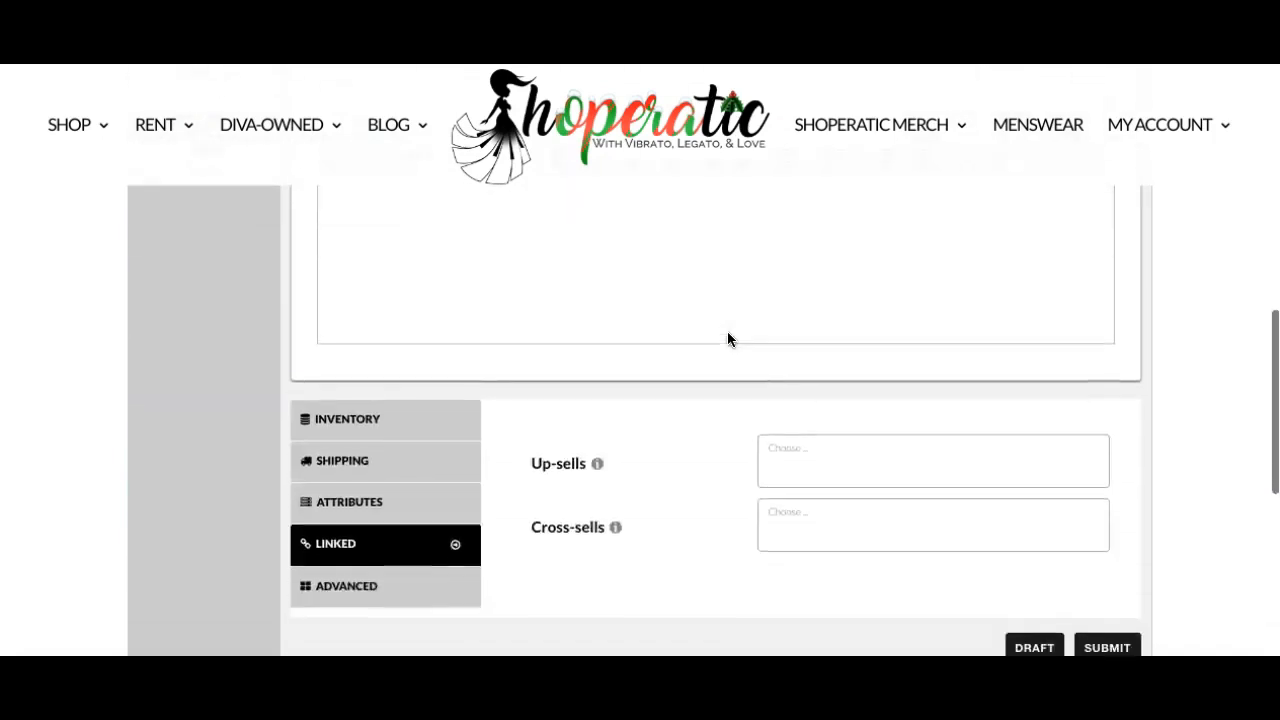
{"action": "scroll", "coordinate": [745, 320], "scroll_direction": "up", "scroll_amount": 1}
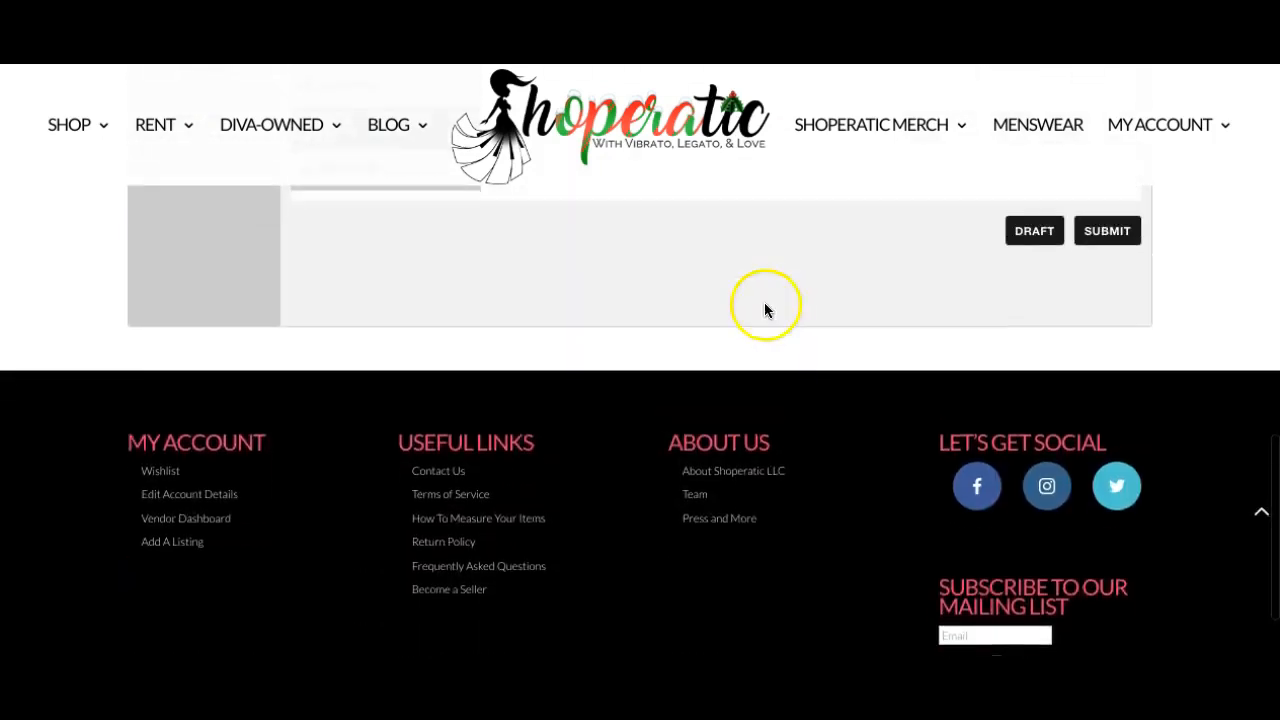
{"action": "left_click", "coordinate": [1087, 233]}
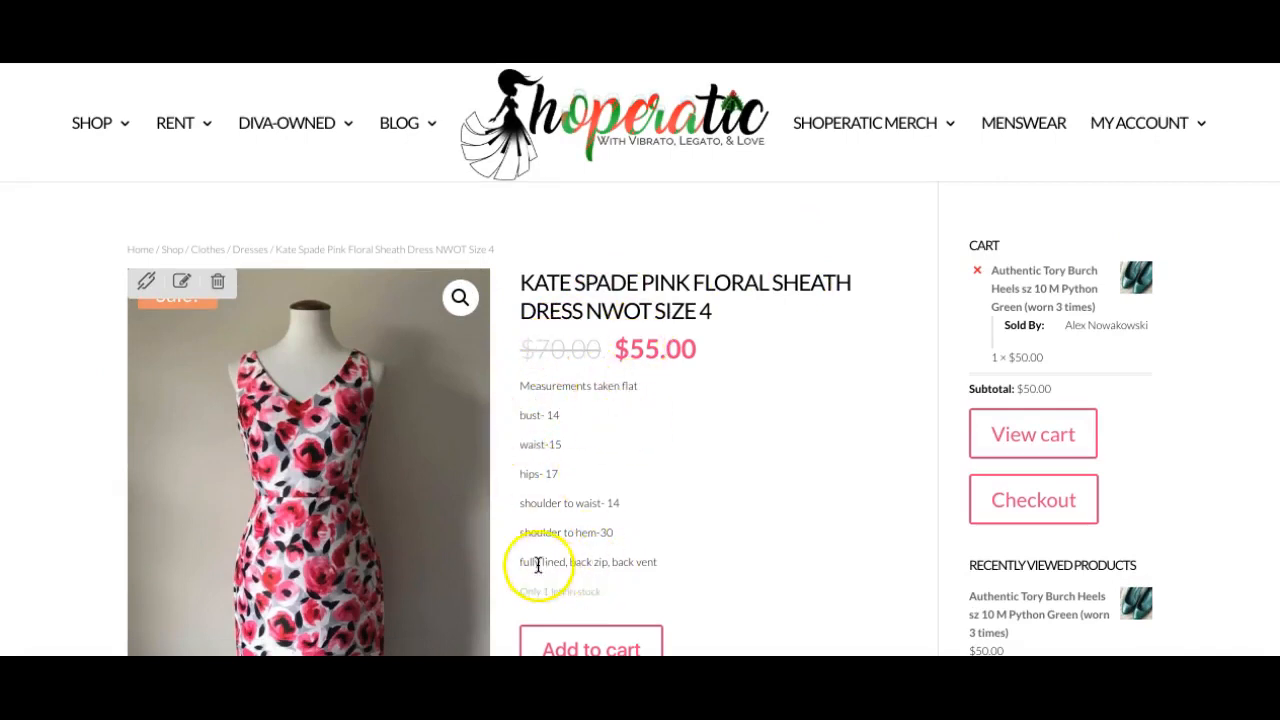
Review the published product page's price, description, images, categories and tags.
{"action": "scroll", "coordinate": [727, 560], "scroll_direction": "down", "scroll_amount": 1}
{"action": "scroll", "coordinate": [727, 560], "scroll_direction": "down", "scroll_amount": 4}
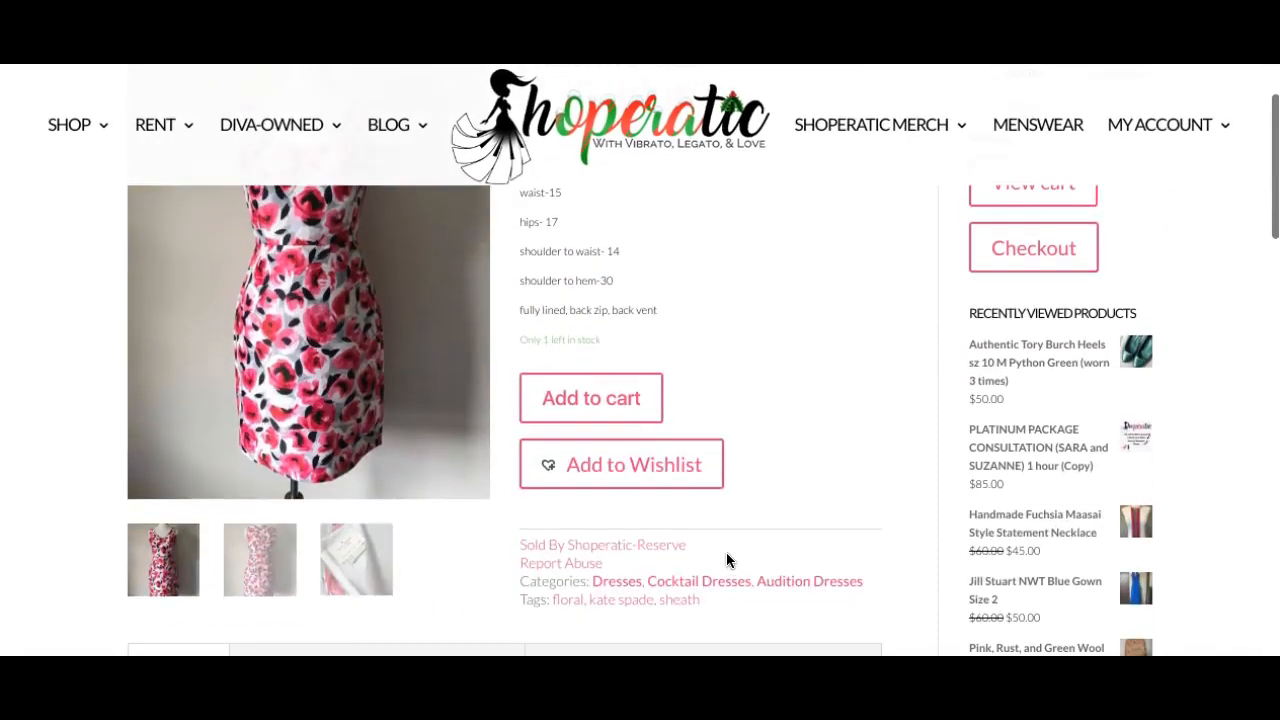
{"action": "scroll", "coordinate": [419, 540], "scroll_direction": "down", "scroll_amount": 1}
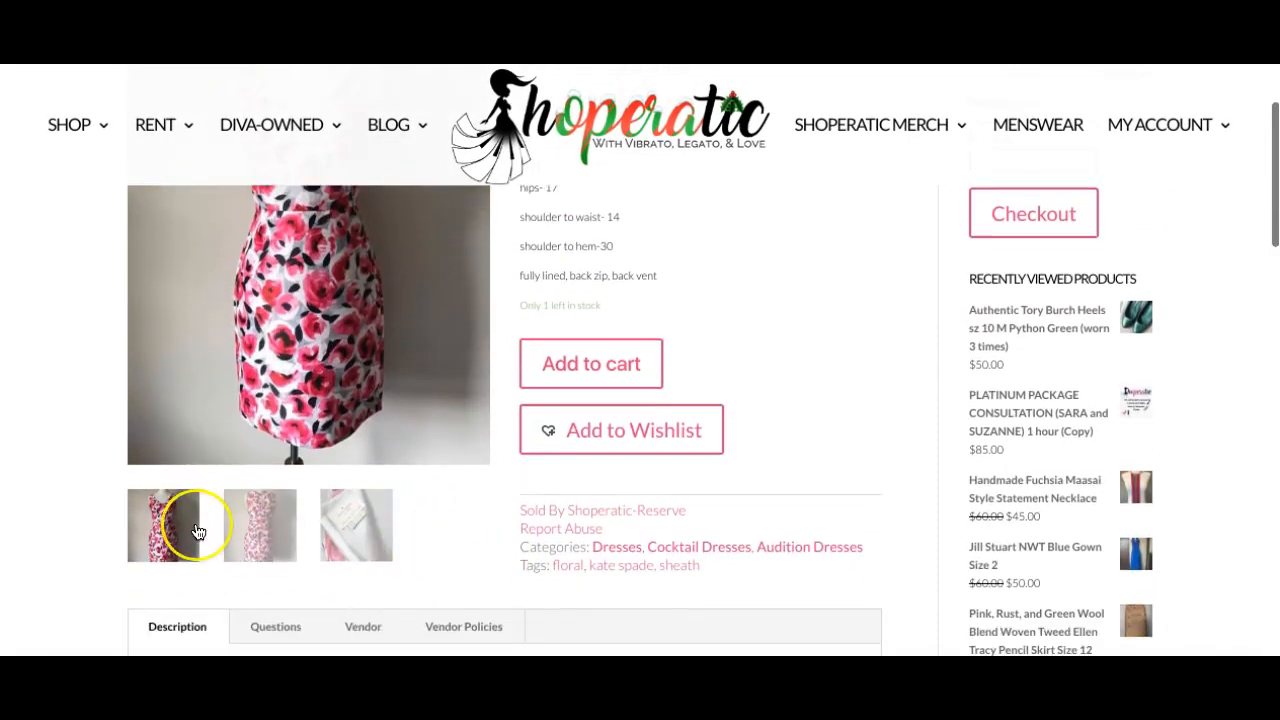
{"action": "scroll", "coordinate": [194, 523], "scroll_direction": "down", "scroll_amount": 3}
{"action": "scroll", "coordinate": [194, 531], "scroll_direction": "up", "scroll_amount": 4}
{"action": "scroll", "coordinate": [198, 531], "scroll_direction": "up", "scroll_amount": 3}
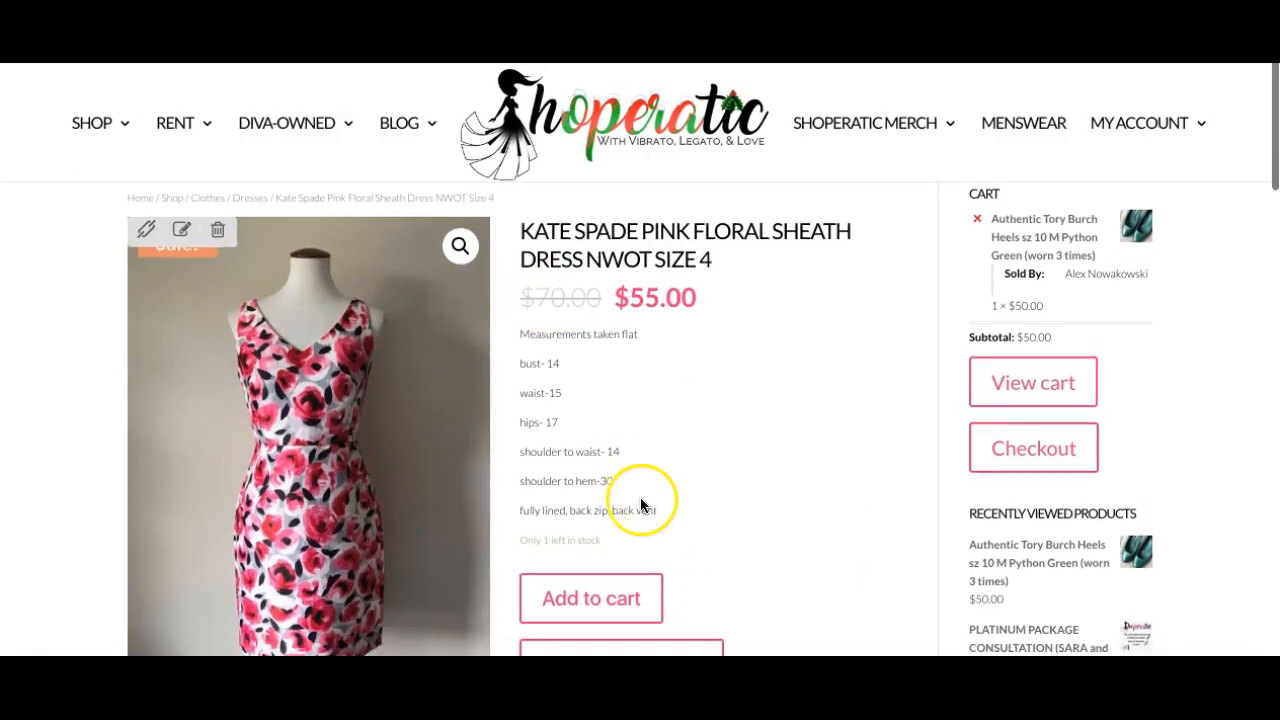
{"action": "scroll", "coordinate": [648, 505], "scroll_direction": "down", "scroll_amount": 2}
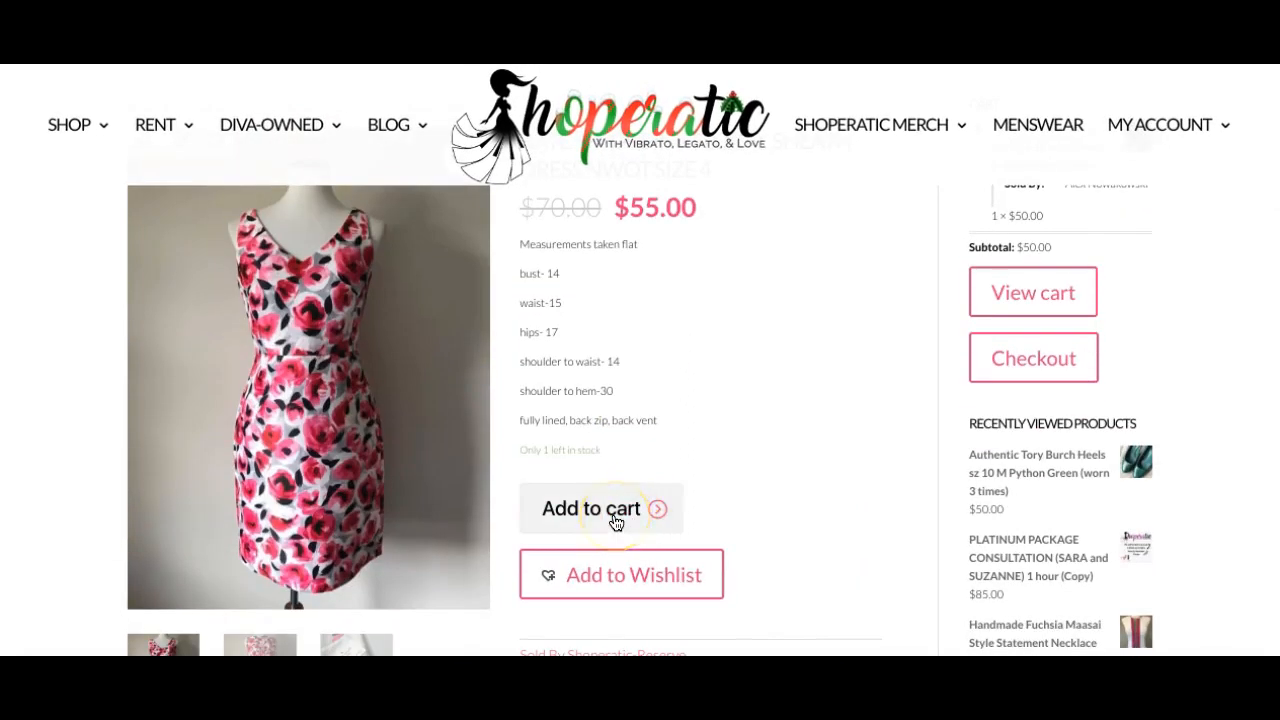
Add the Kate Spade dress to the cart from its product page.
{"action": "left_click", "coordinate": [616, 521]}
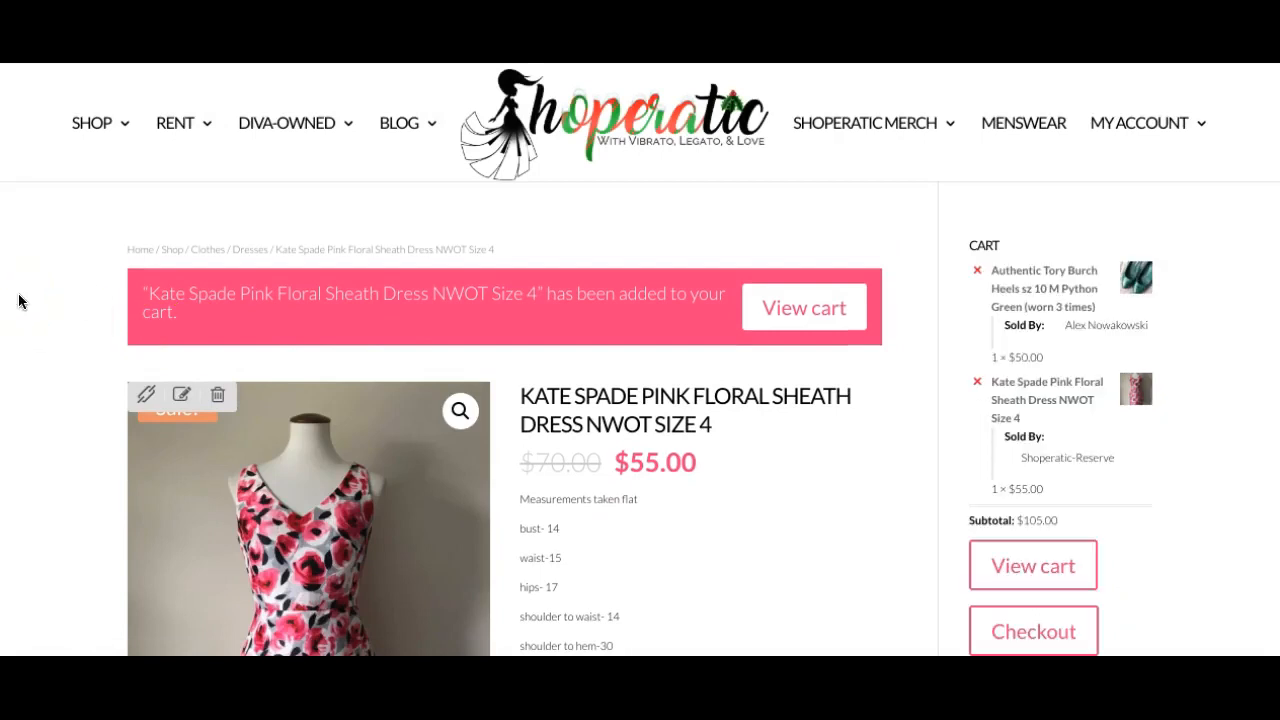
{"action": "scroll", "coordinate": [19, 302], "scroll_direction": "down", "scroll_amount": 1}
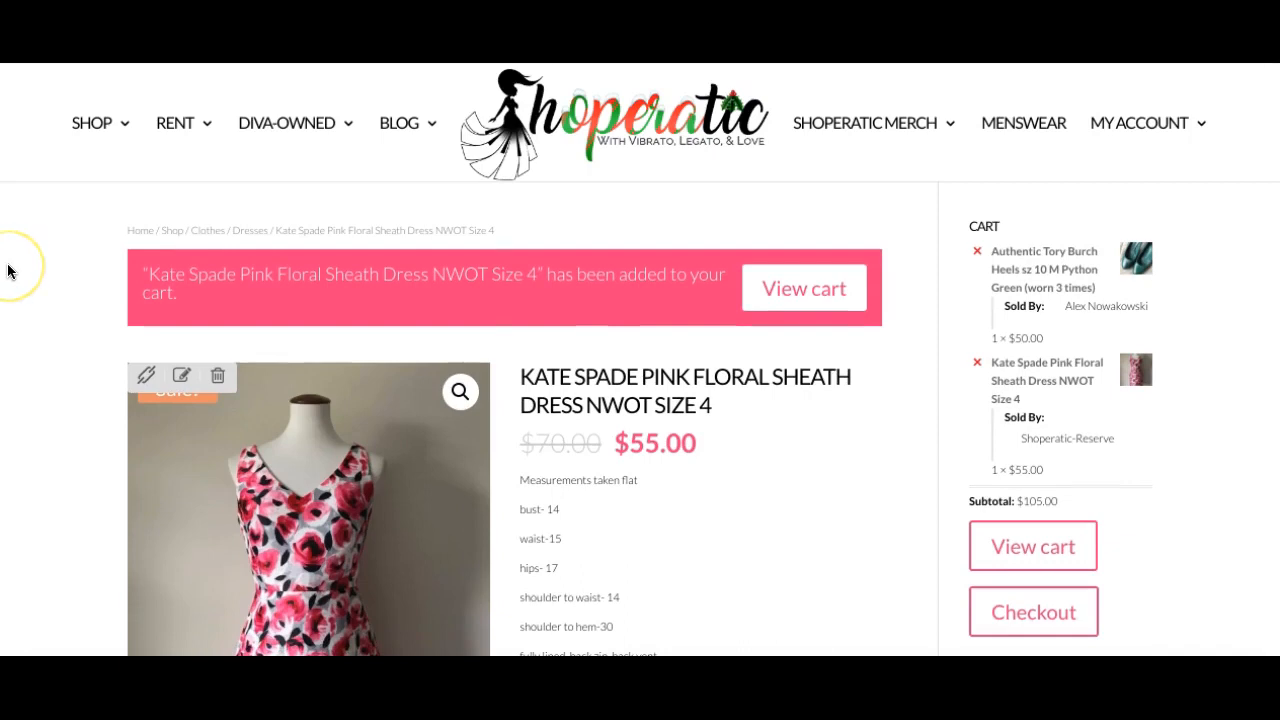
{"action": "scroll", "coordinate": [8, 270], "scroll_direction": "down", "scroll_amount": 3}
{"action": "scroll", "coordinate": [8, 270], "scroll_direction": "down", "scroll_amount": 7}
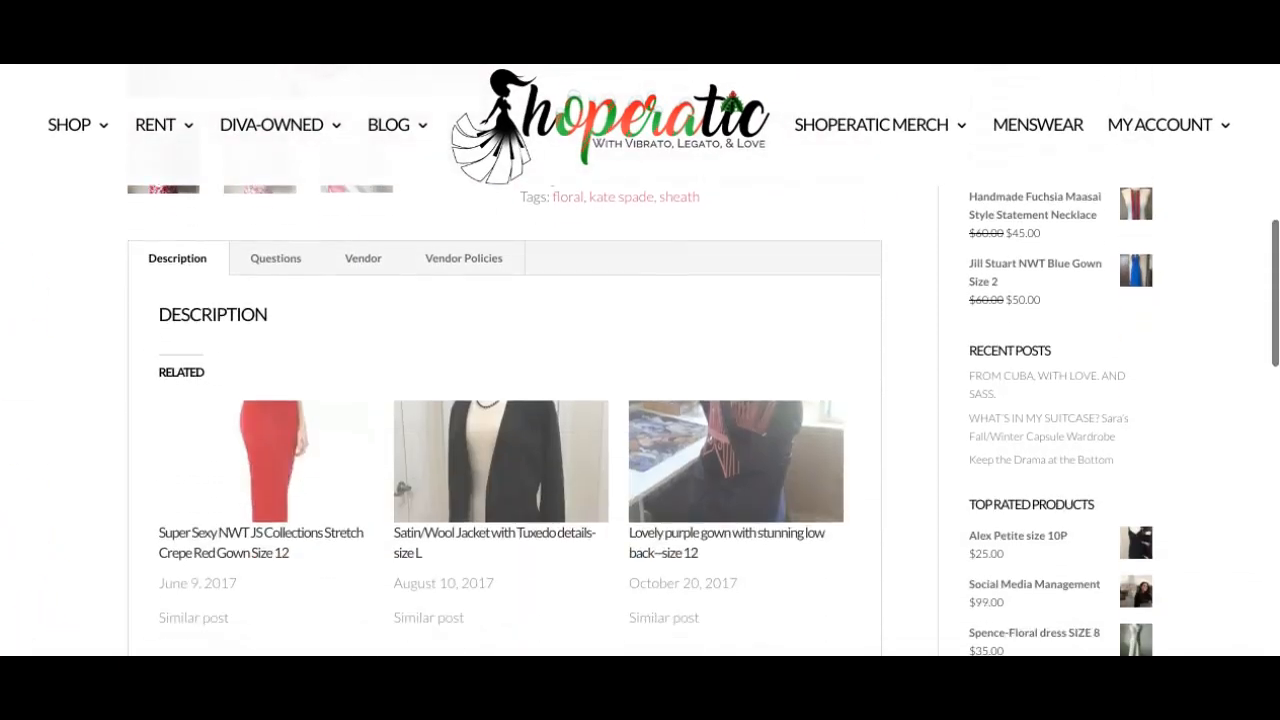